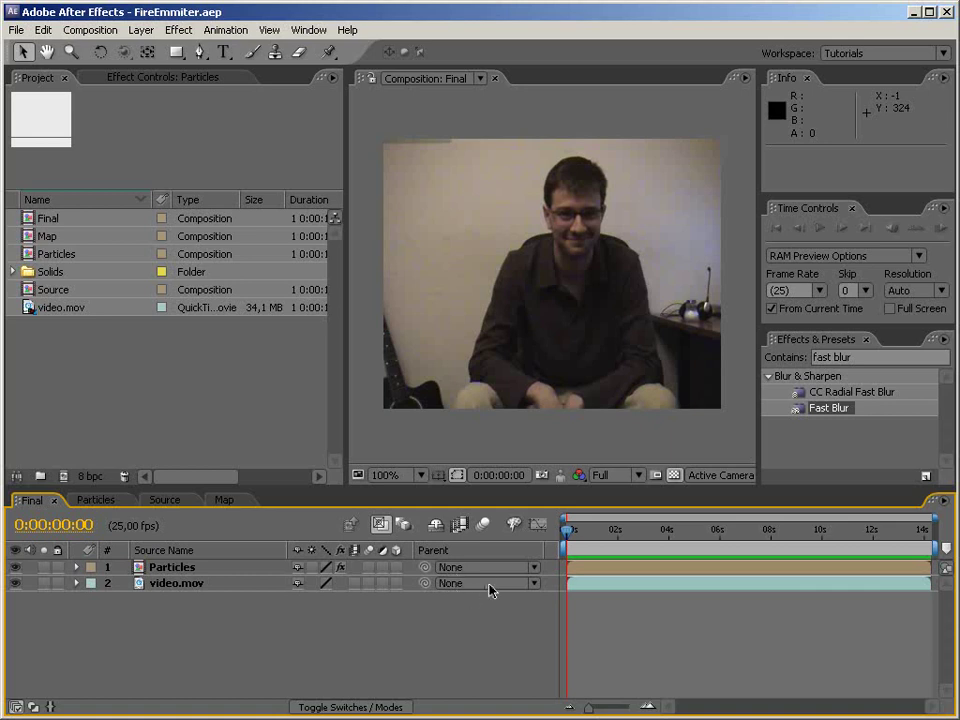
- Delete all compositions and the Solids folder from the project, keeping only video.mov
{"action": "key", "text": "KP_0"}
{"action": "left_click", "coordinate": [52, 290]}
{"action": "left_click", "coordinate": [58, 221], "text": "shift"}
{"action": "key", "text": "Delete"}
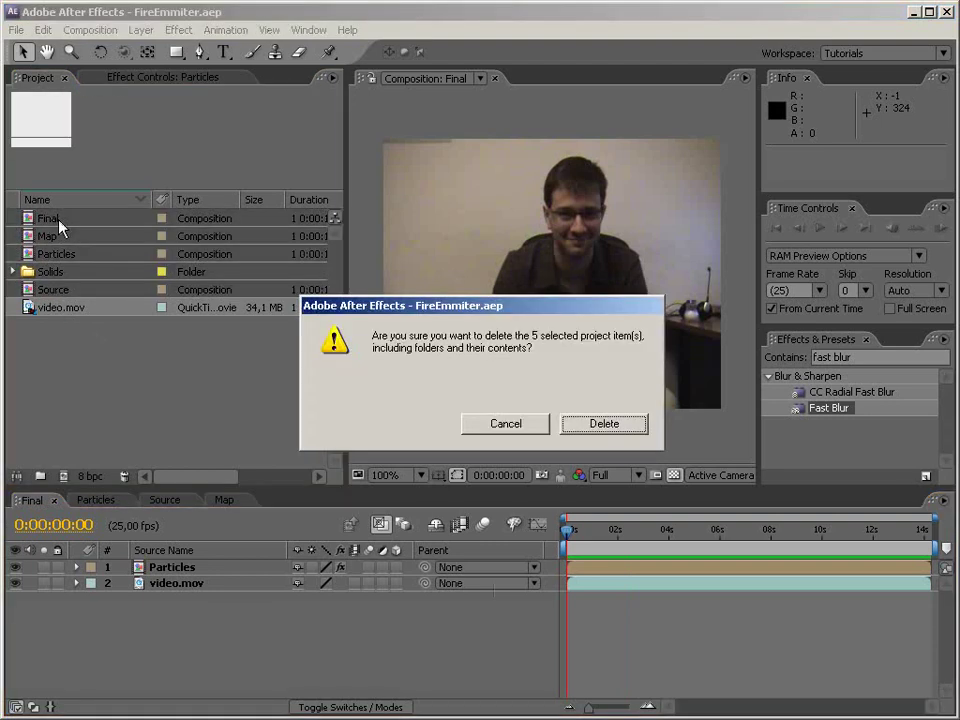
{"action": "left_click", "coordinate": [590, 426]}
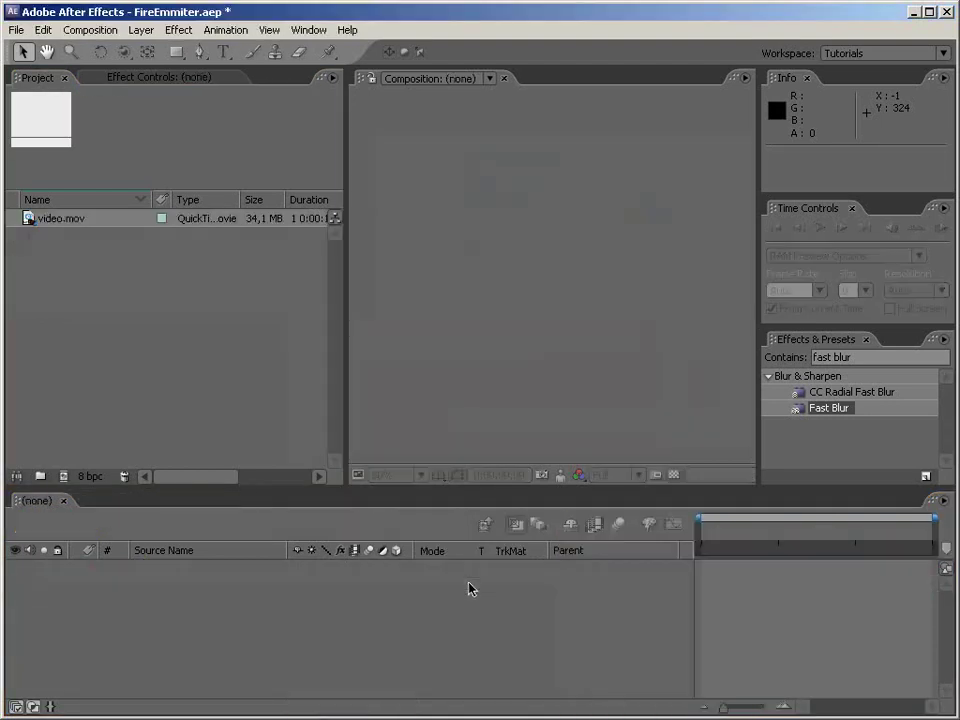
- Create a new composition from video.mov and rename it Final
{"action": "left_click_drag", "start_coordinate": [30, 217], "coordinate": [140, 605]}
{"action": "left_click", "coordinate": [708, 533]}
{"action": "left_click_drag", "start_coordinate": [708, 533], "coordinate": [643, 542]}
{"action": "left_click_drag", "start_coordinate": [46, 238], "coordinate": [52, 229]}
{"action": "key", "text": "Return"}
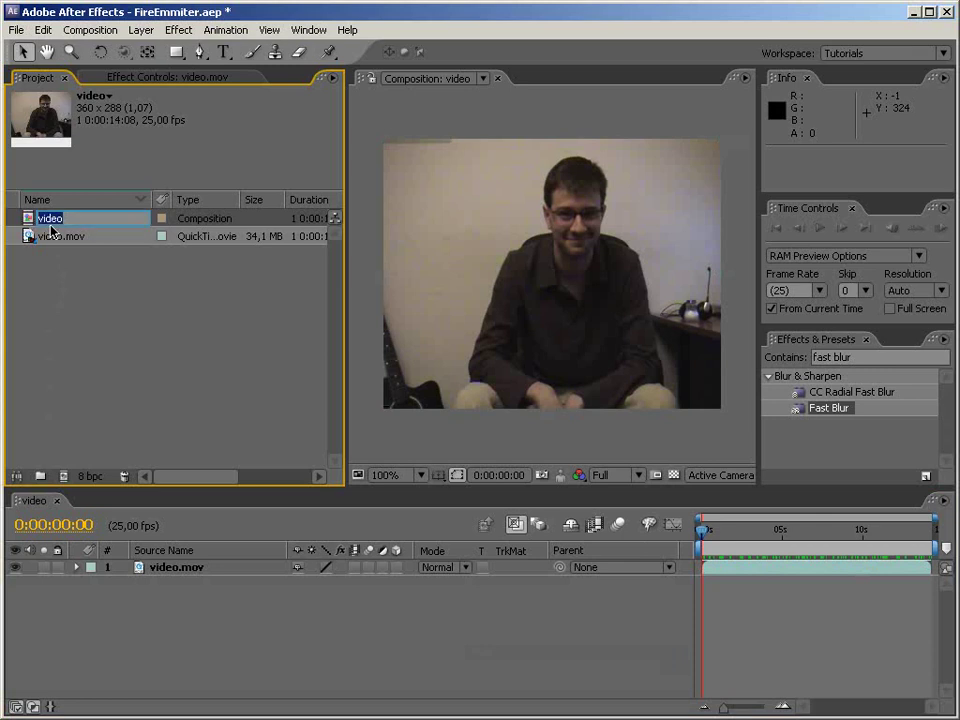
{"action": "type", "text": "Final"}
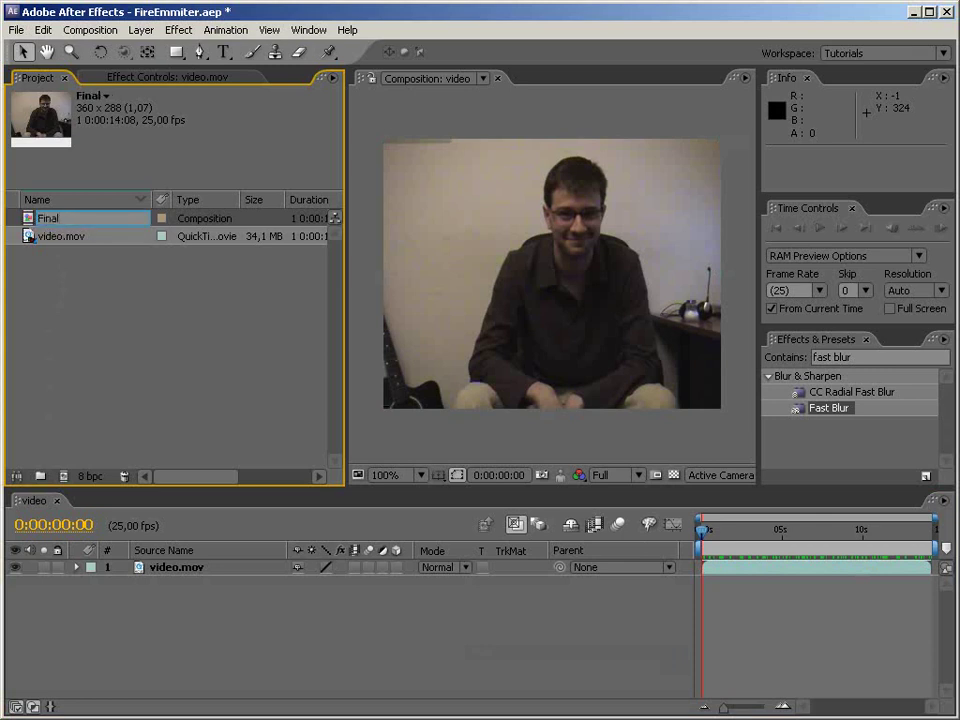
{"action": "key", "text": "Return"}
{"action": "left_click", "coordinate": [82, 292]}
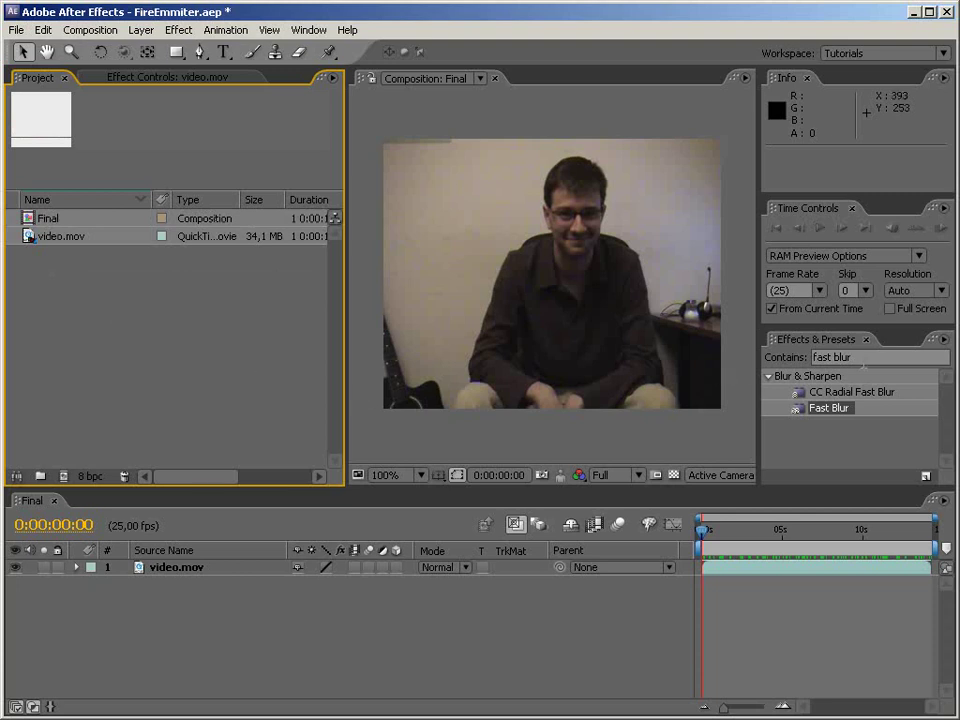
- Apply the Particle Playground effect to the video.mov layer, expand its Cannon settings and scrub through the particle emission
{"action": "key", "text": "ctrl+5"}
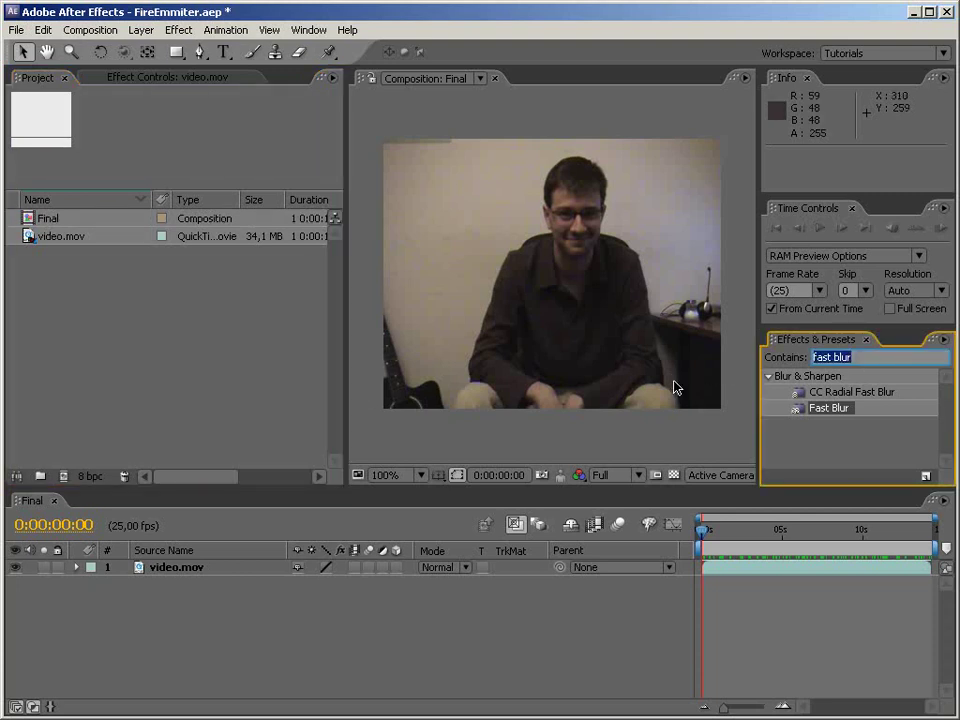
{"action": "type", "text": "particle"}
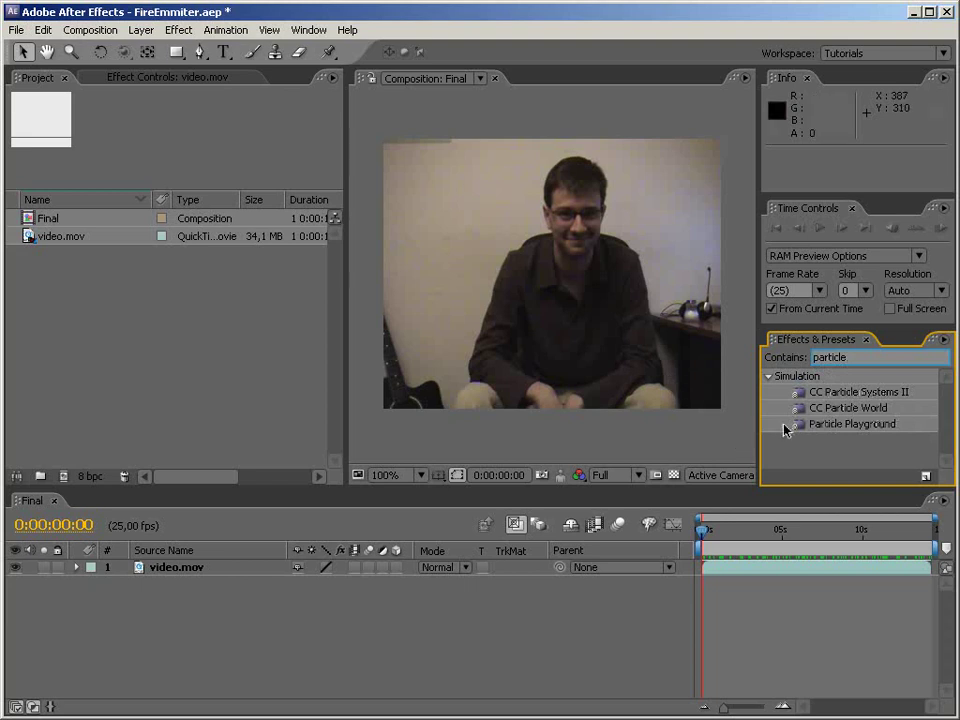
{"action": "left_click_drag", "start_coordinate": [826, 427], "coordinate": [490, 362]}
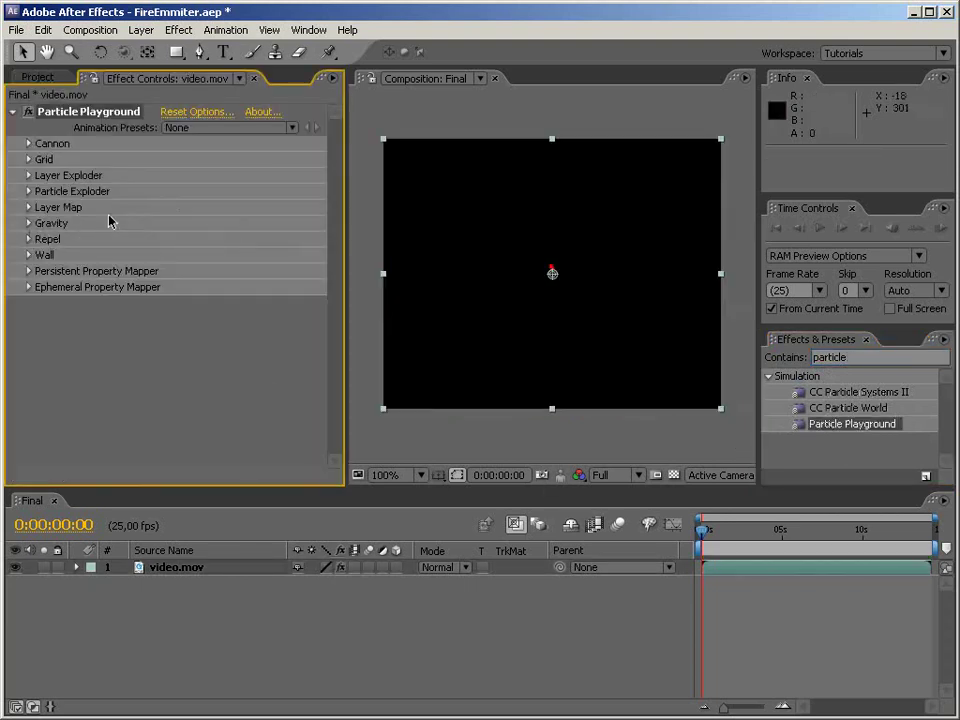
{"action": "left_click", "coordinate": [26, 143]}
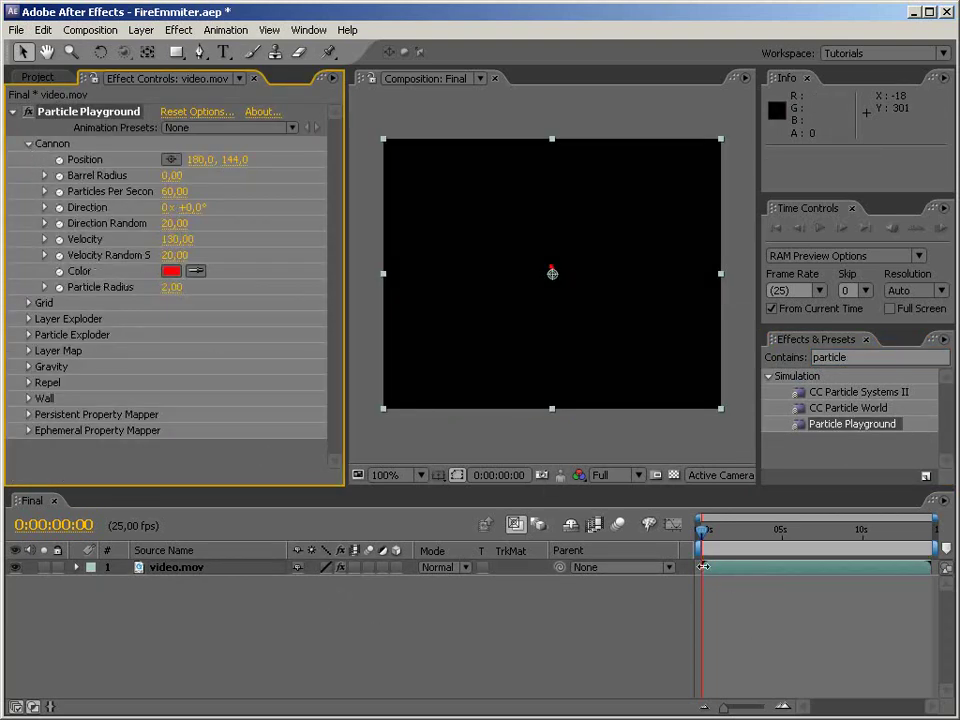
{"action": "left_click_drag", "start_coordinate": [703, 537], "coordinate": [813, 541]}
{"action": "left_click_drag", "start_coordinate": [744, 540], "coordinate": [778, 540]}
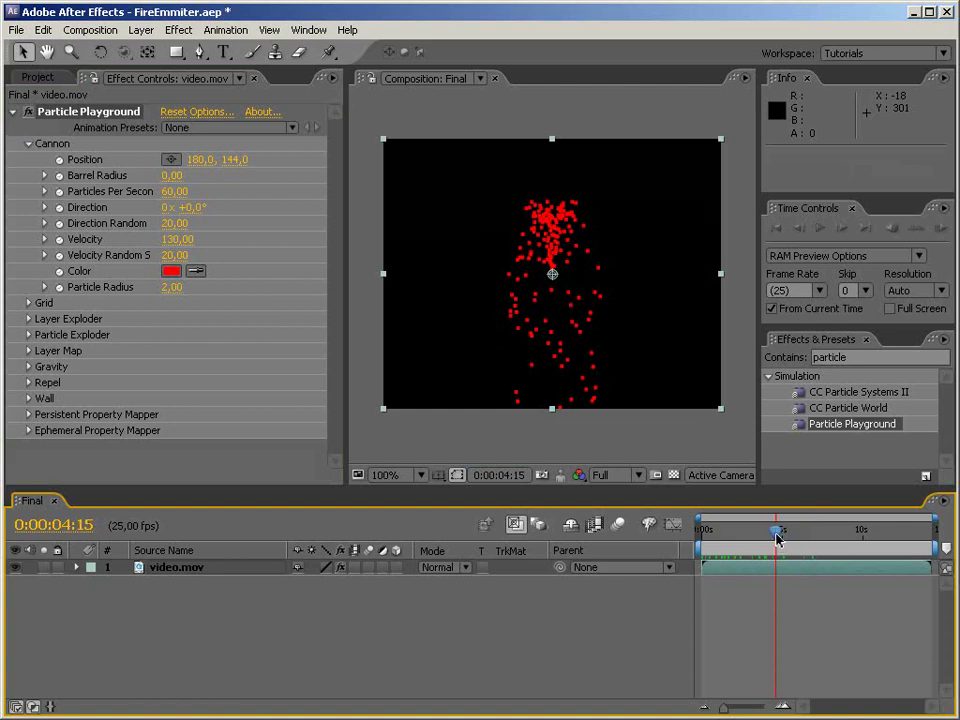
- Preview the particles at other times, and remove the Particle Playground effect from the video.mov layer
{"action": "key", "text": "ctrl+5"}
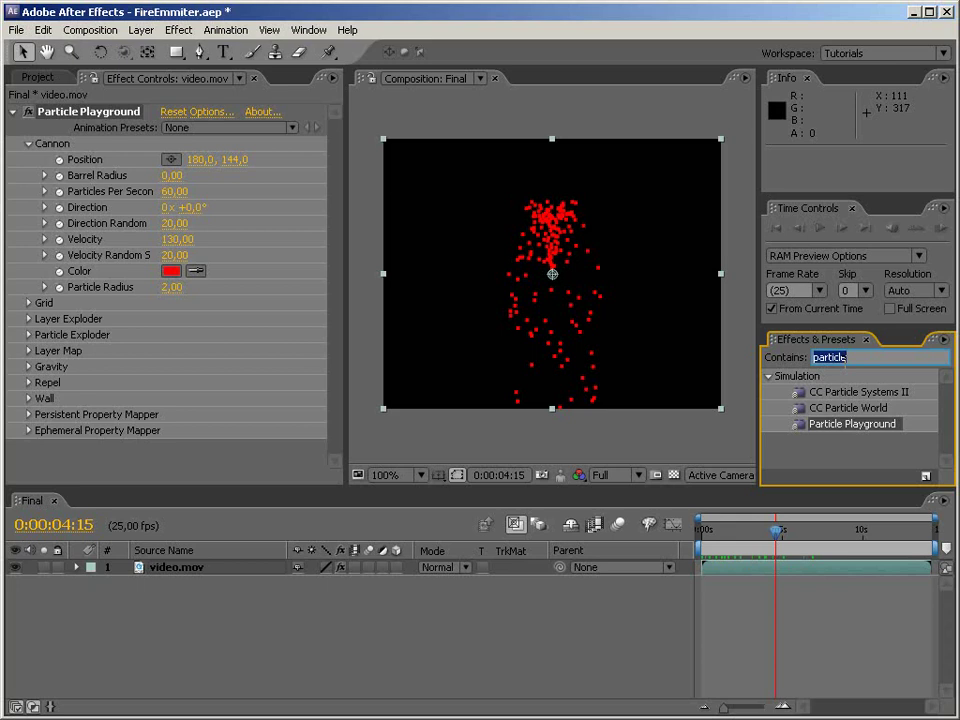
{"action": "left_click", "coordinate": [834, 530]}
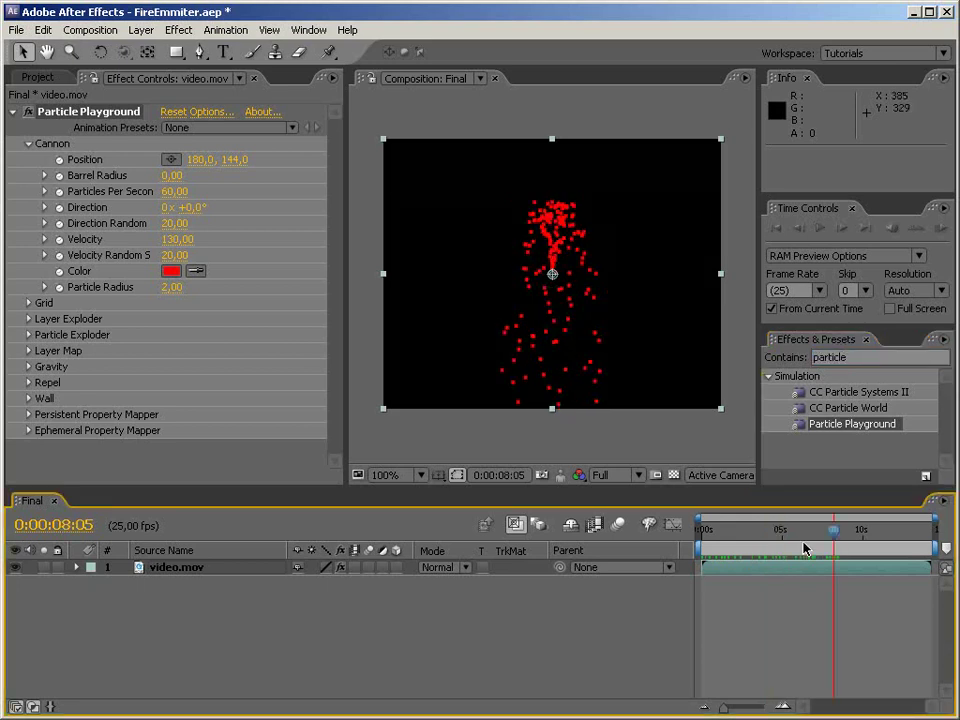
{"action": "left_click_drag", "start_coordinate": [805, 548], "coordinate": [743, 546]}
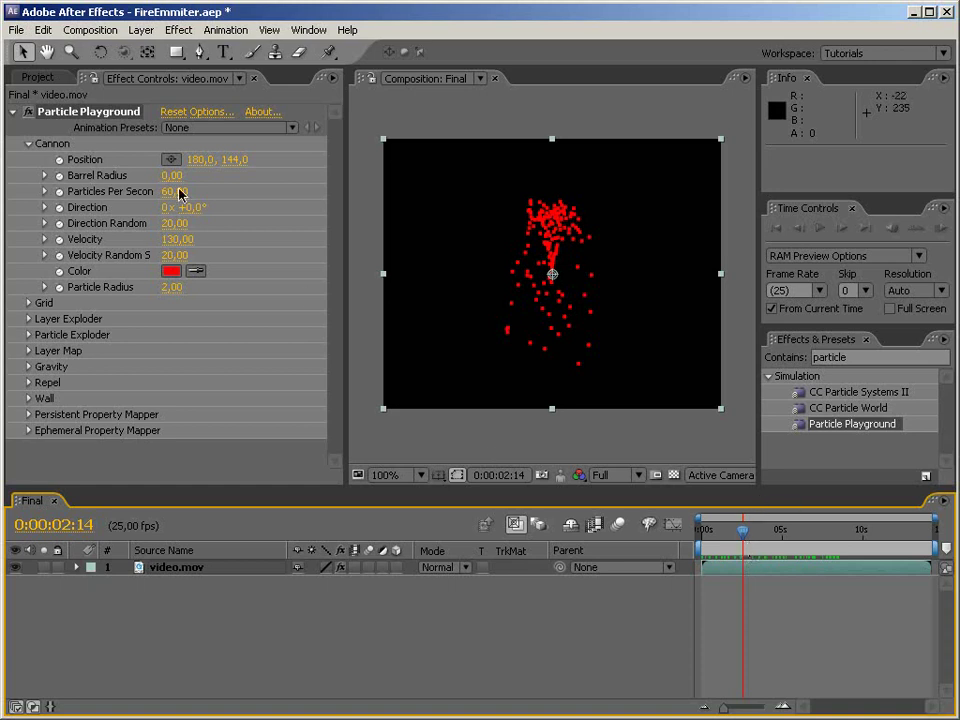
{"action": "key", "text": "Delete"}
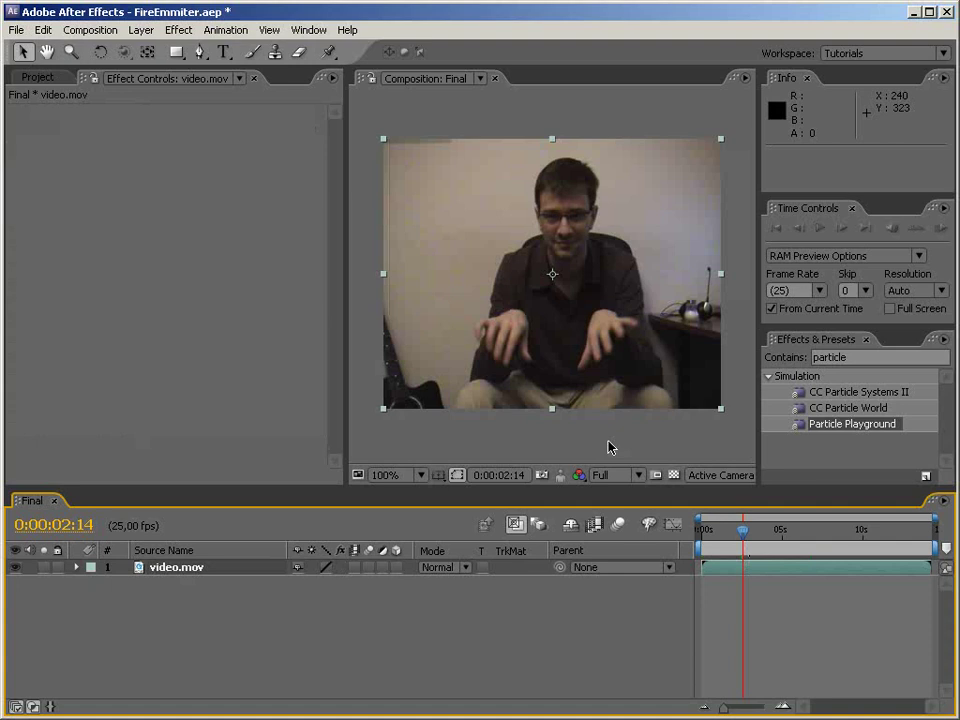
{"action": "left_click", "coordinate": [92, 345]}
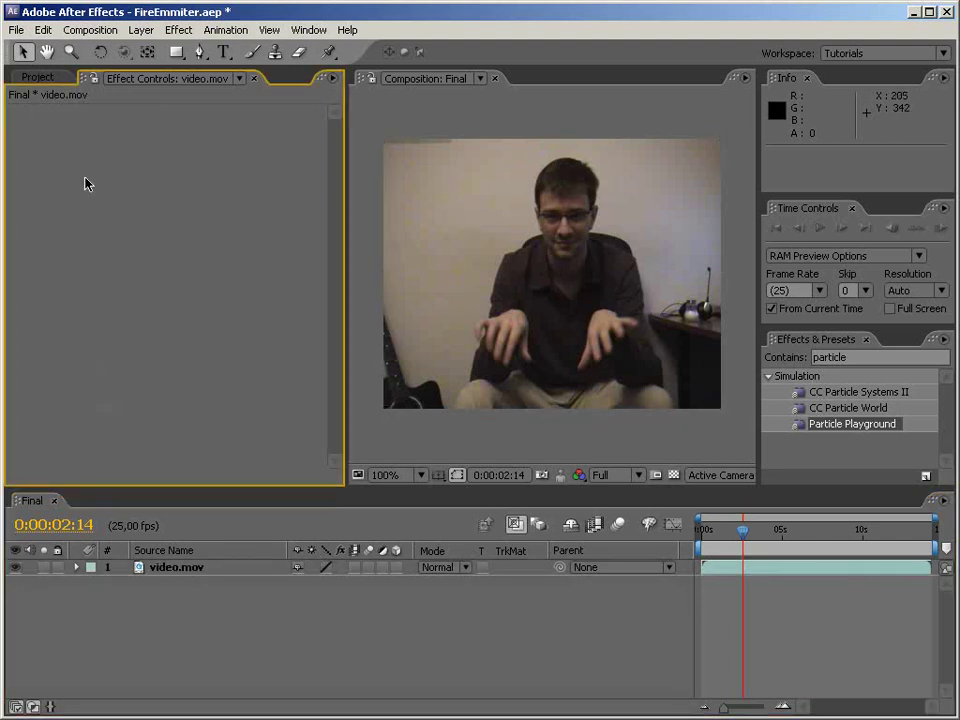
- Create a second composition from video.mov and rename it Source
{"action": "left_click", "coordinate": [42, 77]}
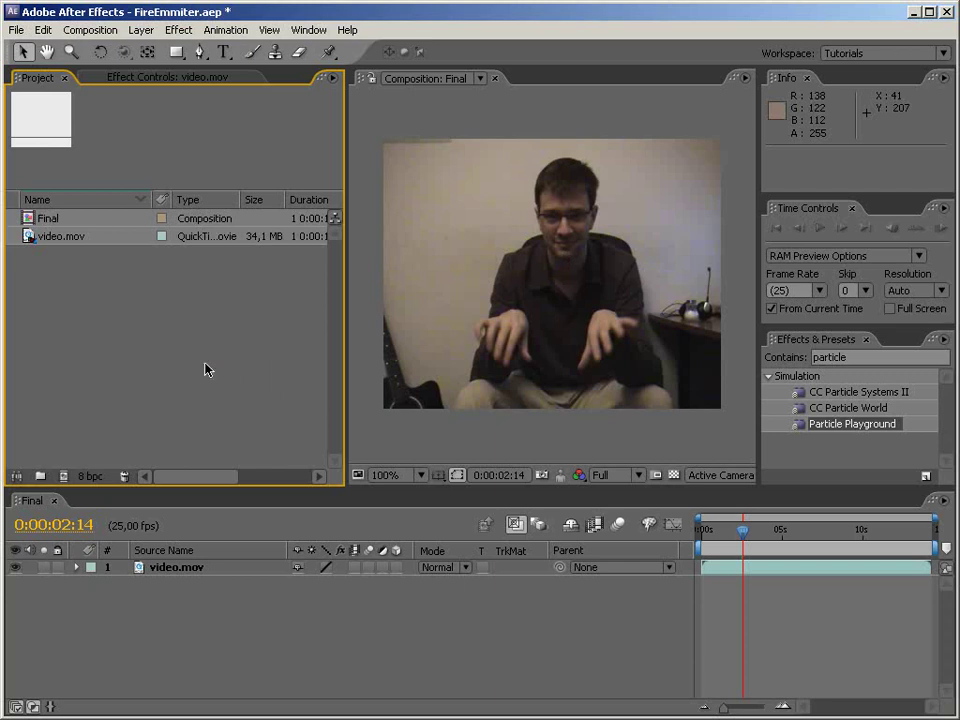
{"action": "left_click_drag", "start_coordinate": [28, 237], "coordinate": [64, 476]}
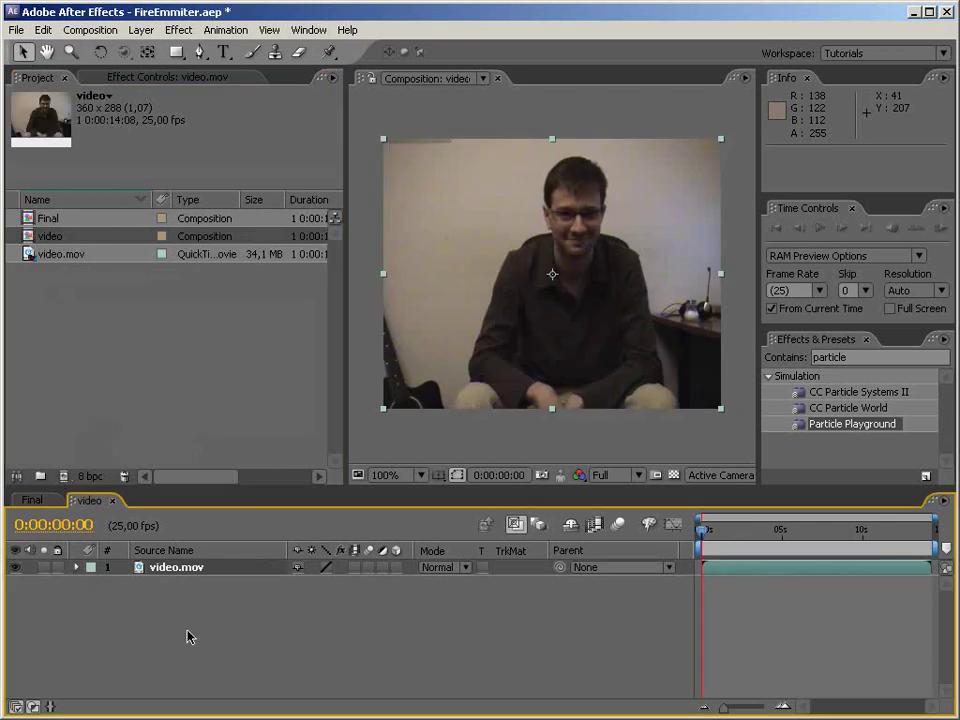
{"action": "left_click", "coordinate": [64, 237]}
{"action": "key", "text": "Return"}
{"action": "type", "text": "Source"}
{"action": "key", "text": "Return"}
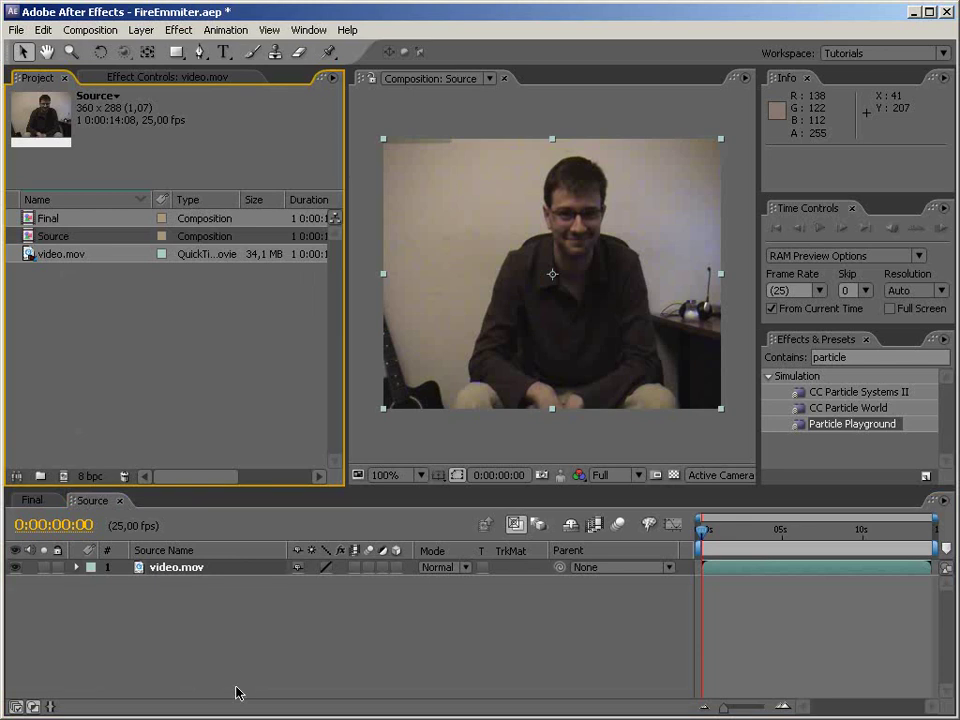
- Trim the video.mov layer in the Source composition to run from about 3 s to about 11 s
{"action": "mouse_move", "coordinate": [740, 543]}
{"action": "left_mouse_down"}
{"action": "mouse_move", "coordinate": [727, 542]}
{"action": "mouse_move", "coordinate": [752, 538]}
{"action": "mouse_move", "coordinate": [744, 549]}
{"action": "left_mouse_up"}
{"action": "left_click_drag", "start_coordinate": [701, 566], "coordinate": [751, 602]}
{"action": "left_click_drag", "start_coordinate": [749, 534], "coordinate": [882, 538]}
{"action": "left_click_drag", "start_coordinate": [930, 568], "coordinate": [705, 538]}
{"action": "left_click", "coordinate": [918, 537]}
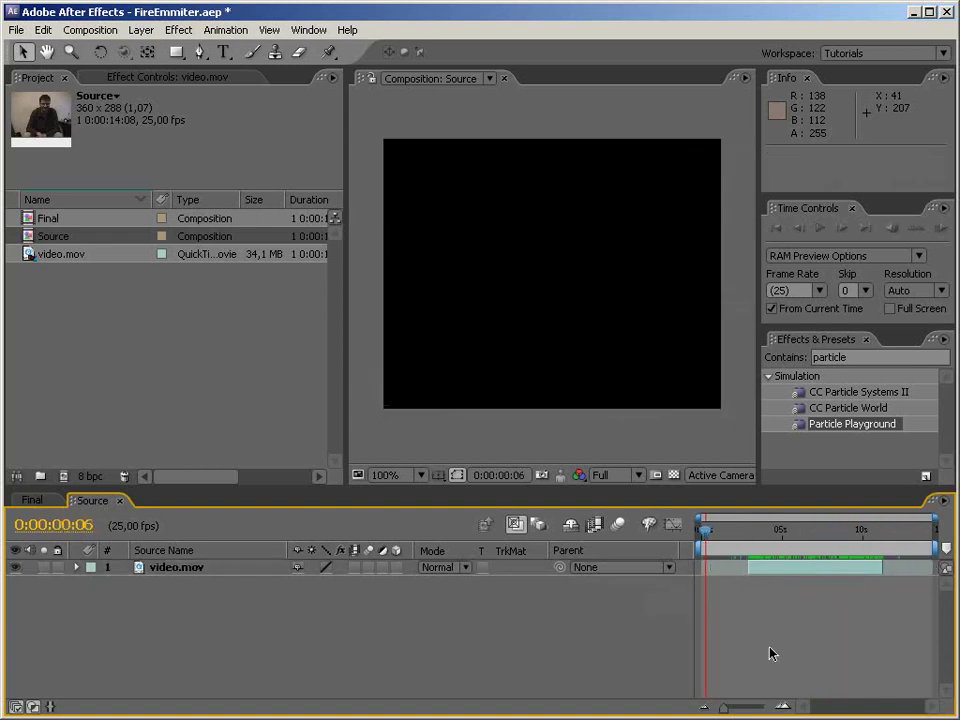
{"action": "left_click", "coordinate": [32, 500]}
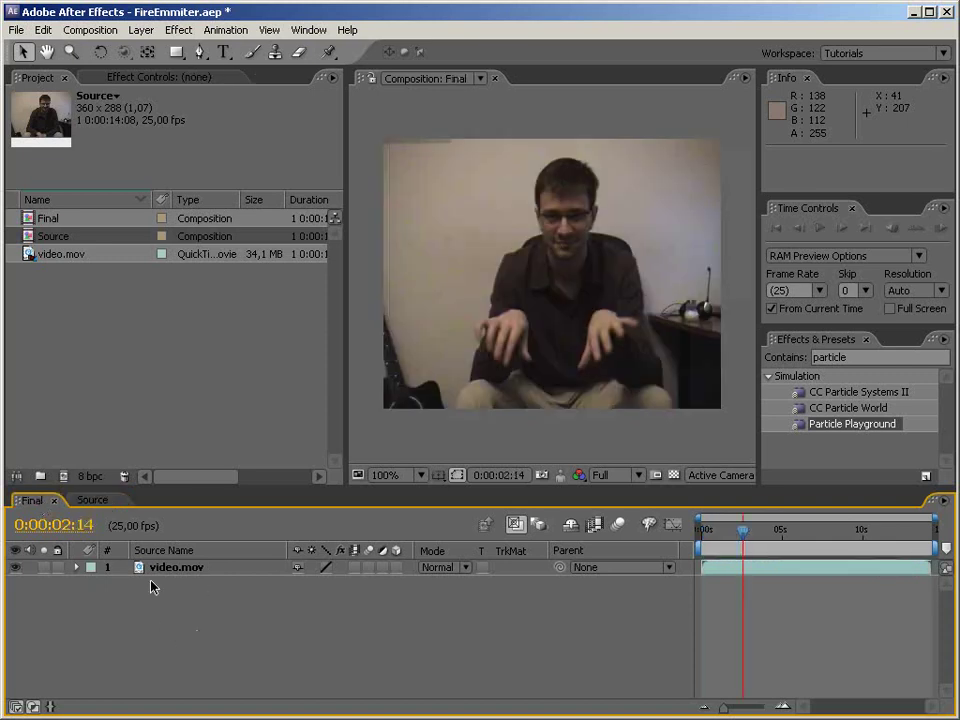
{"action": "left_click_drag", "start_coordinate": [47, 237], "coordinate": [210, 576]}
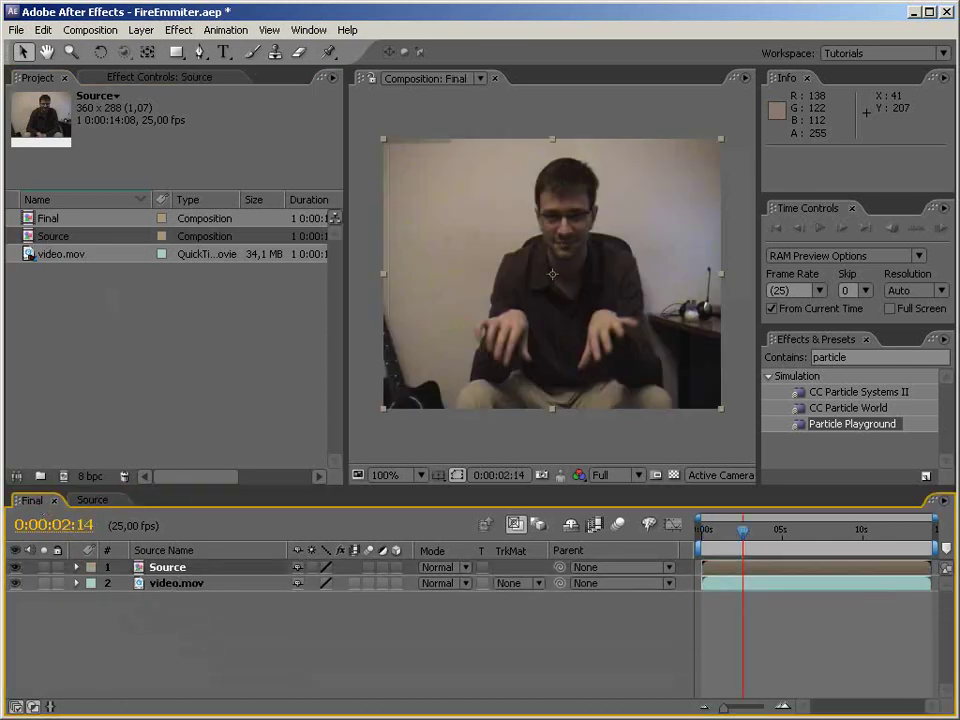
{"action": "key", "text": "Delete"}
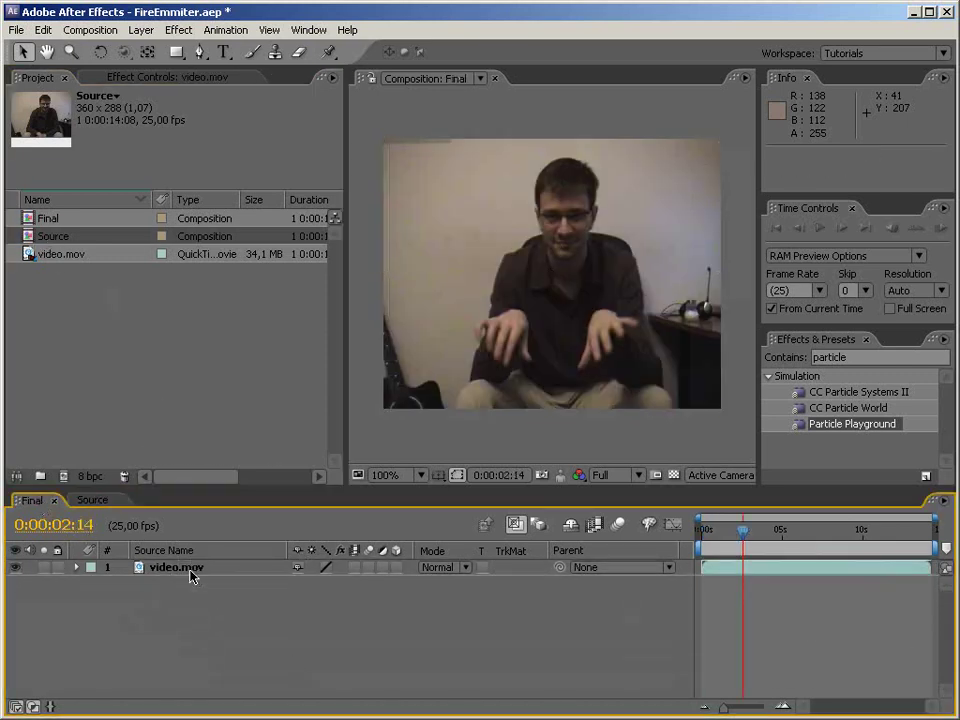
- Apply the Time Difference effect to the video.mov layer in the Source composition, with the current time at 5 seconds
{"action": "left_click", "coordinate": [92, 500]}
{"action": "left_click_drag", "start_coordinate": [728, 530], "coordinate": [786, 533]}
{"action": "left_click", "coordinate": [858, 358]}
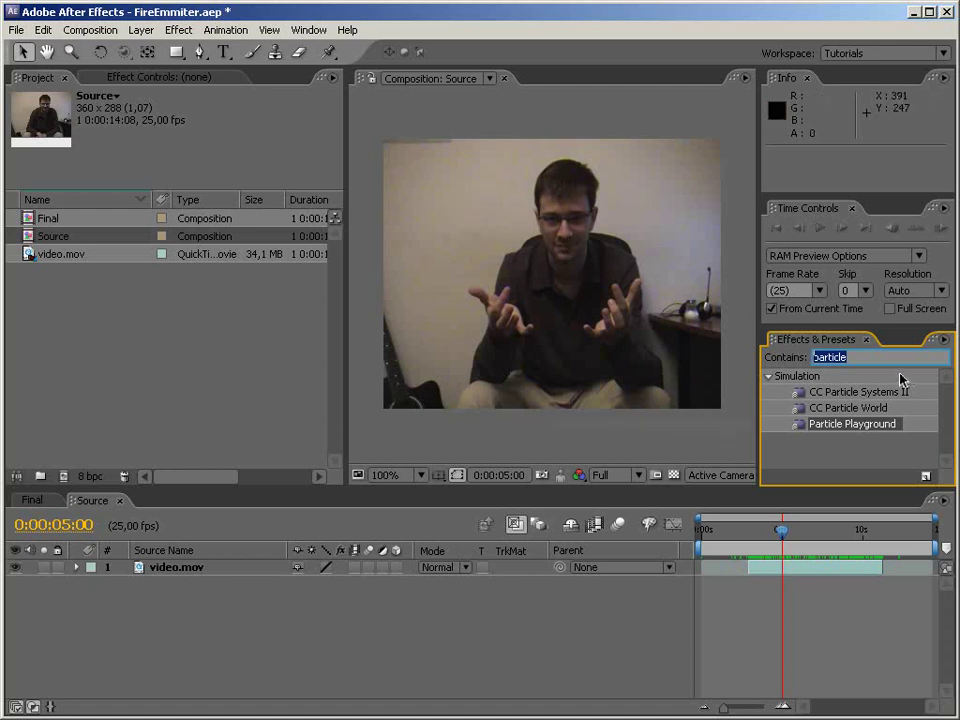
{"action": "type", "text": "time d"}
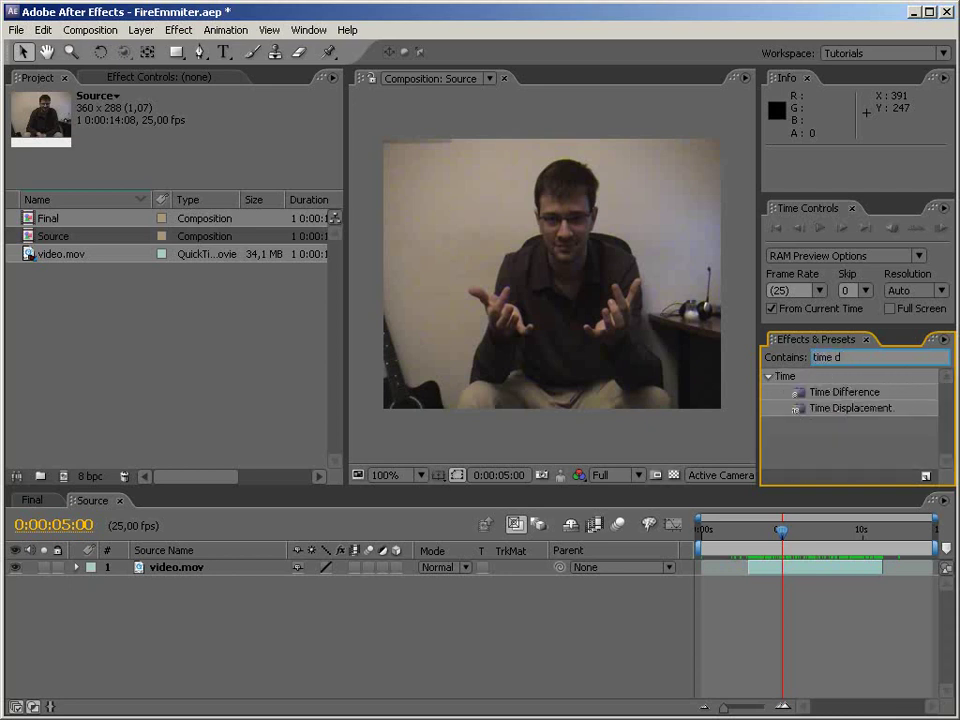
{"action": "left_click_drag", "start_coordinate": [841, 395], "coordinate": [180, 570]}
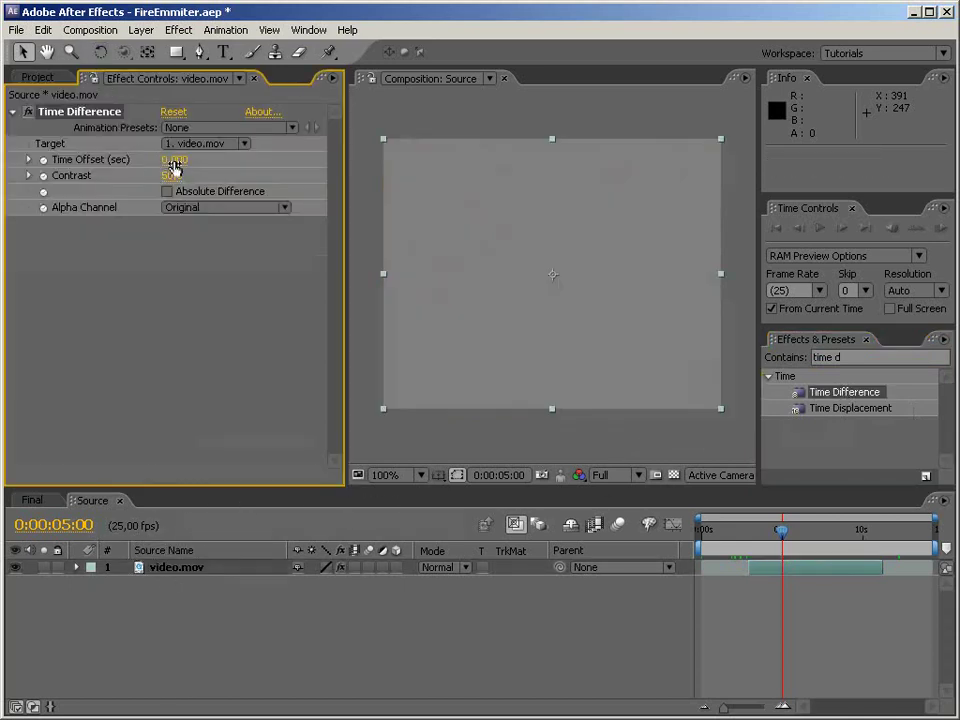
- Set the Time Difference effect's Time Offset to 0.050 sec, enable Absolute Difference and scrub through the result
{"action": "left_click_drag", "start_coordinate": [185, 160], "coordinate": [280, 149]}
{"action": "mouse_move", "coordinate": [788, 533]}
{"action": "left_mouse_down"}
{"action": "mouse_move", "coordinate": [865, 534]}
{"action": "mouse_move", "coordinate": [774, 529]}
{"action": "mouse_move", "coordinate": [795, 529]}
{"action": "left_mouse_up"}
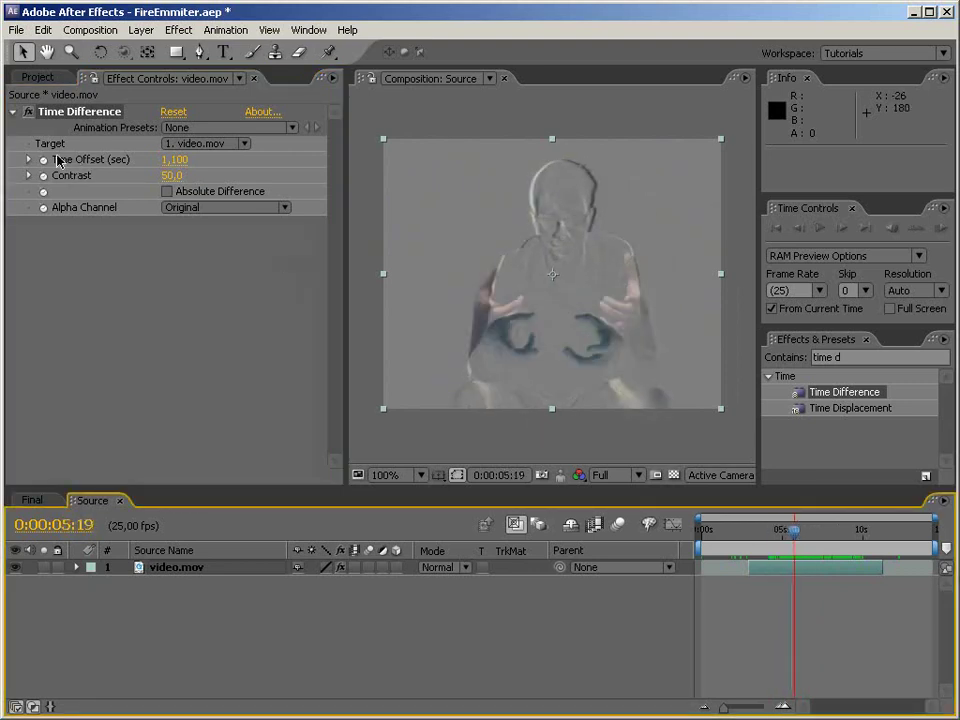
{"action": "left_click", "coordinate": [174, 159]}
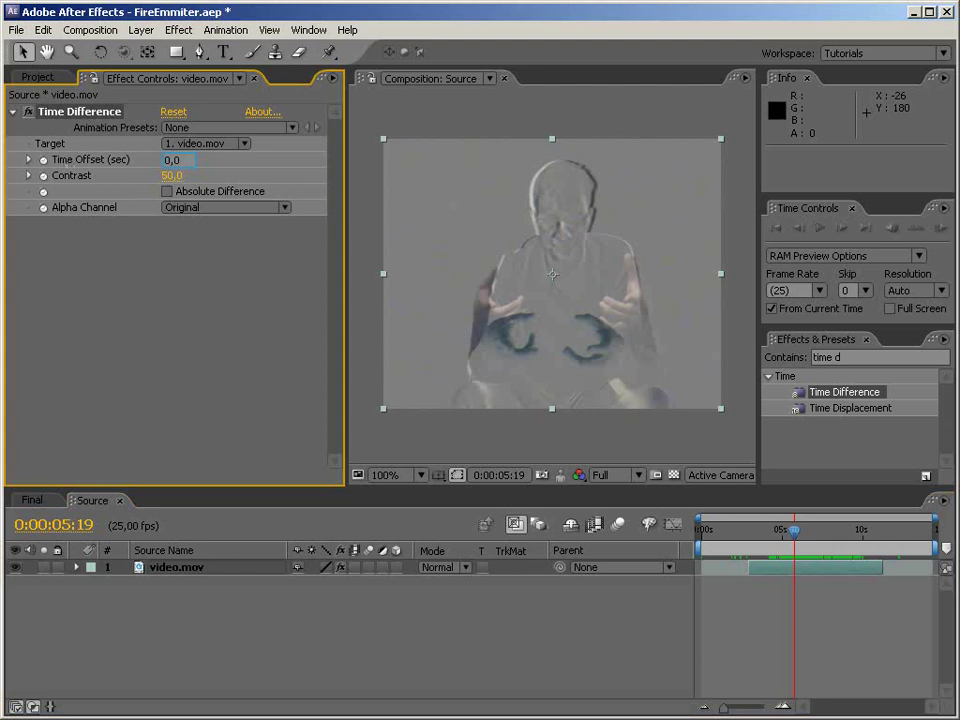
{"action": "key", "text": "Return"}
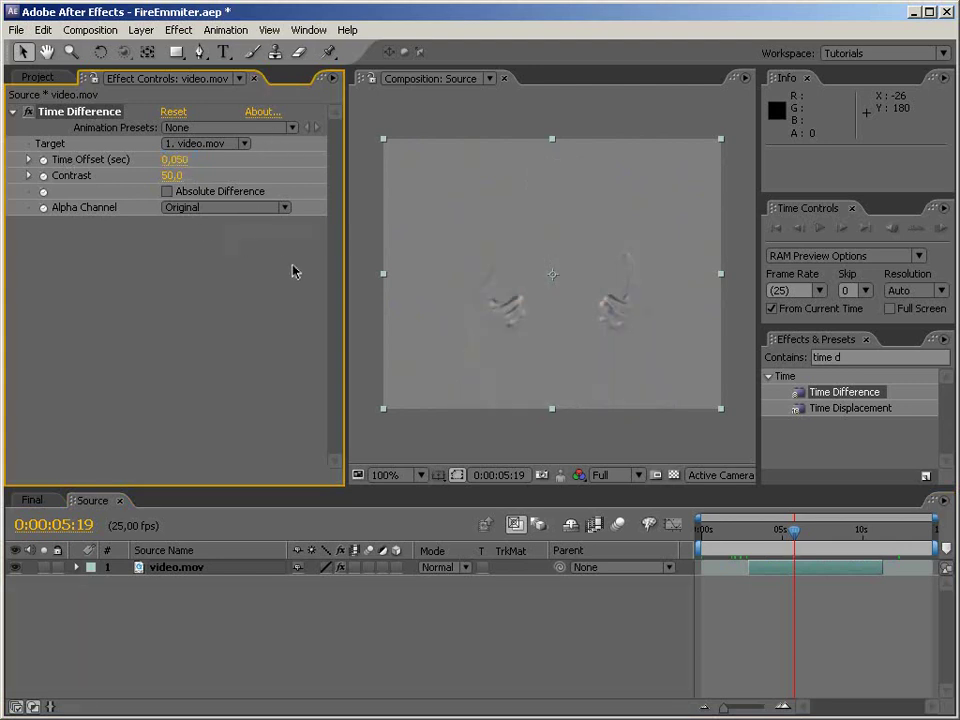
{"action": "left_click_drag", "start_coordinate": [794, 530], "coordinate": [762, 529]}
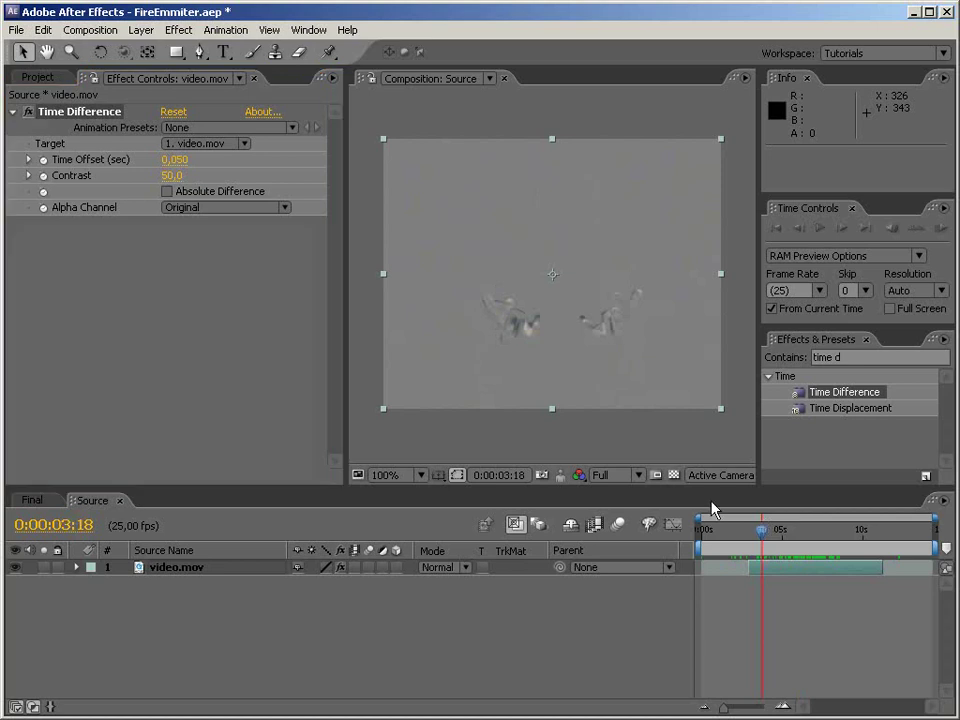
{"action": "left_click", "coordinate": [167, 192]}
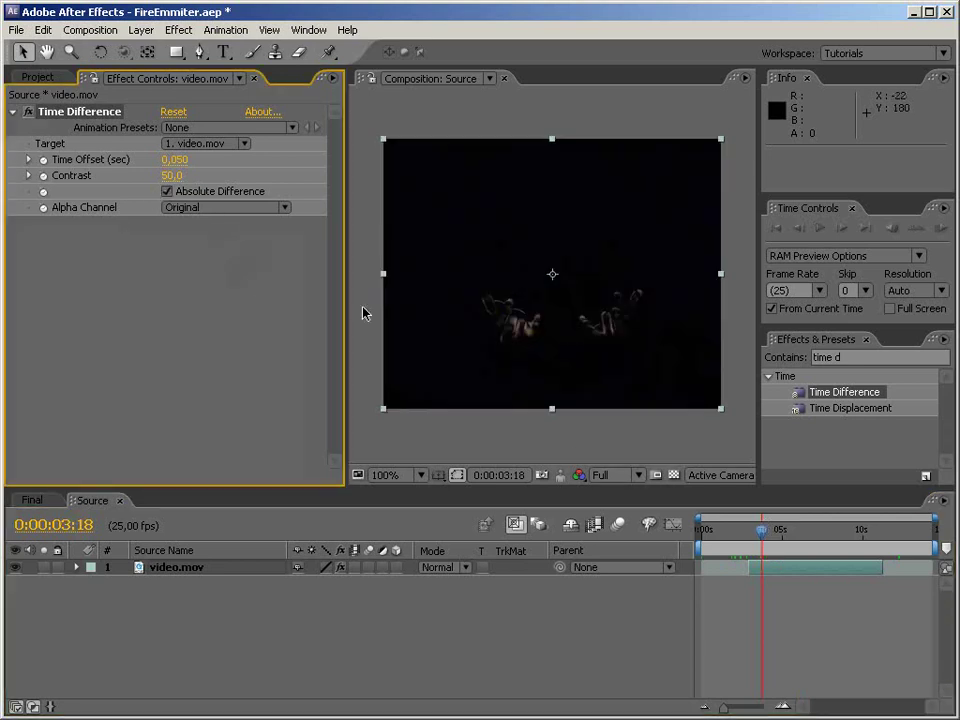
{"action": "left_click_drag", "start_coordinate": [765, 534], "coordinate": [814, 535]}
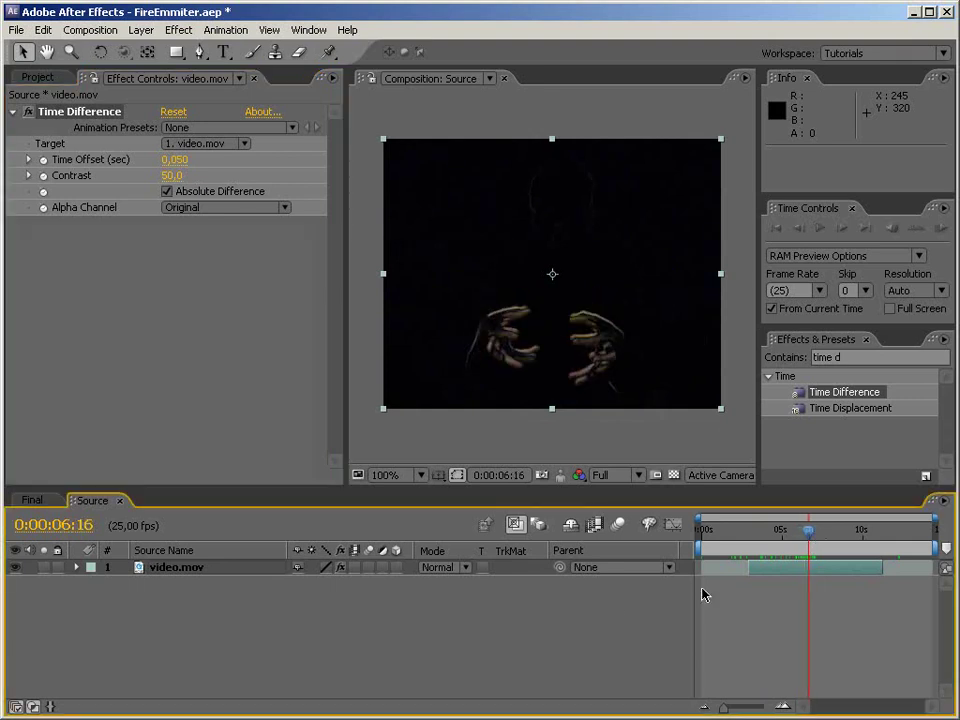
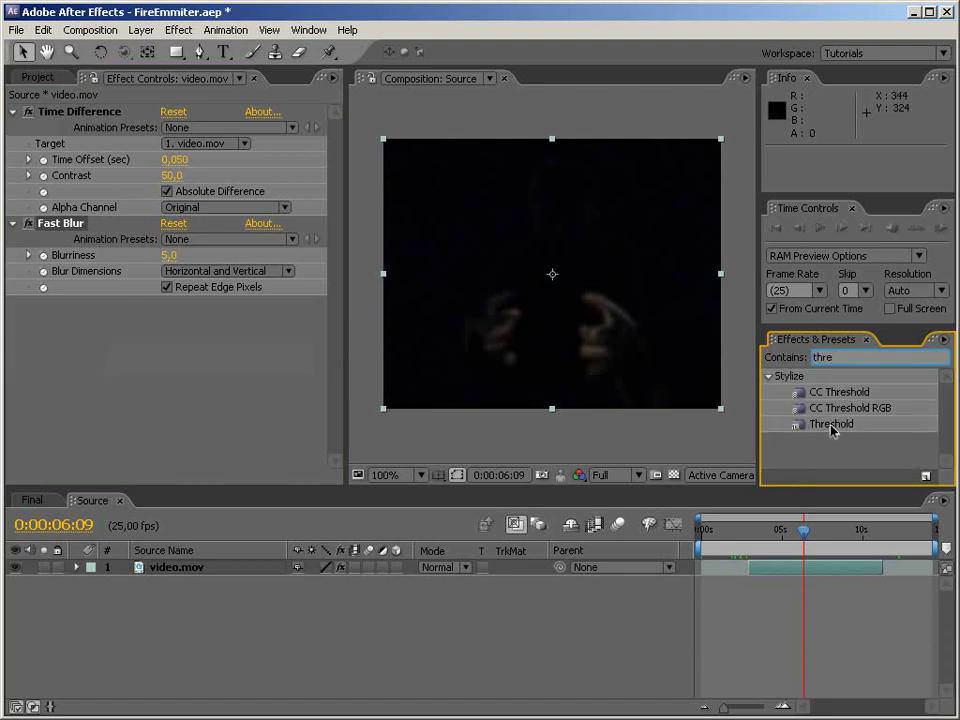
- Add the Threshold effect below Fast Blur on the video.mov layer with Level 15, and check another frame
{"action": "left_click_drag", "start_coordinate": [831, 430], "coordinate": [75, 336]}
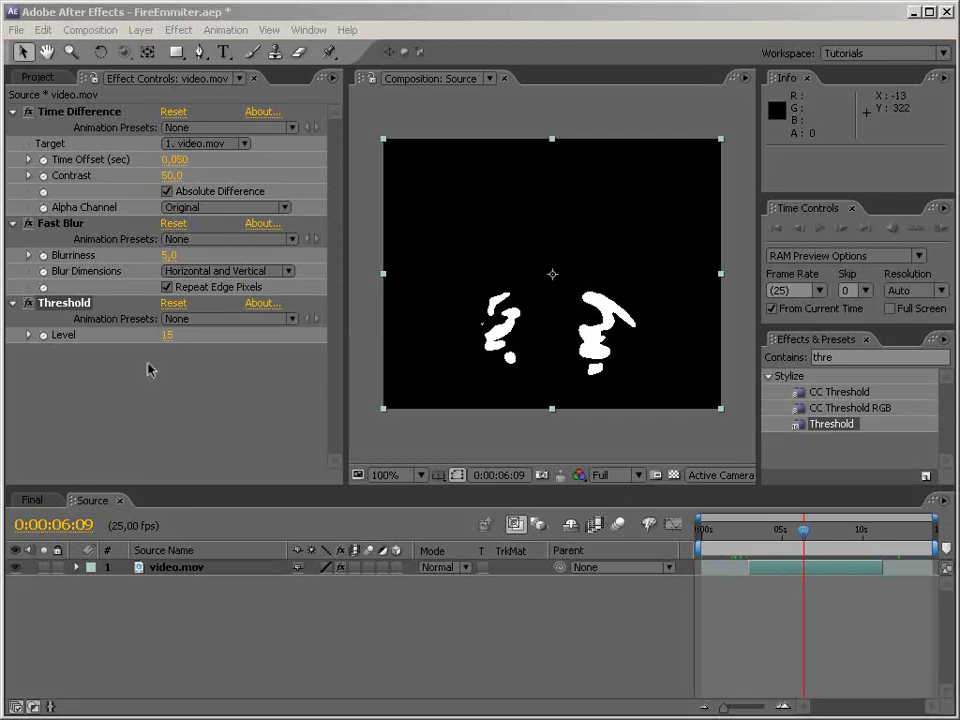
{"action": "mouse_move", "coordinate": [797, 538]}
{"action": "left_mouse_down"}
{"action": "mouse_move", "coordinate": [767, 538]}
{"action": "mouse_move", "coordinate": [810, 538]}
{"action": "mouse_move", "coordinate": [800, 538]}
{"action": "left_mouse_up"}
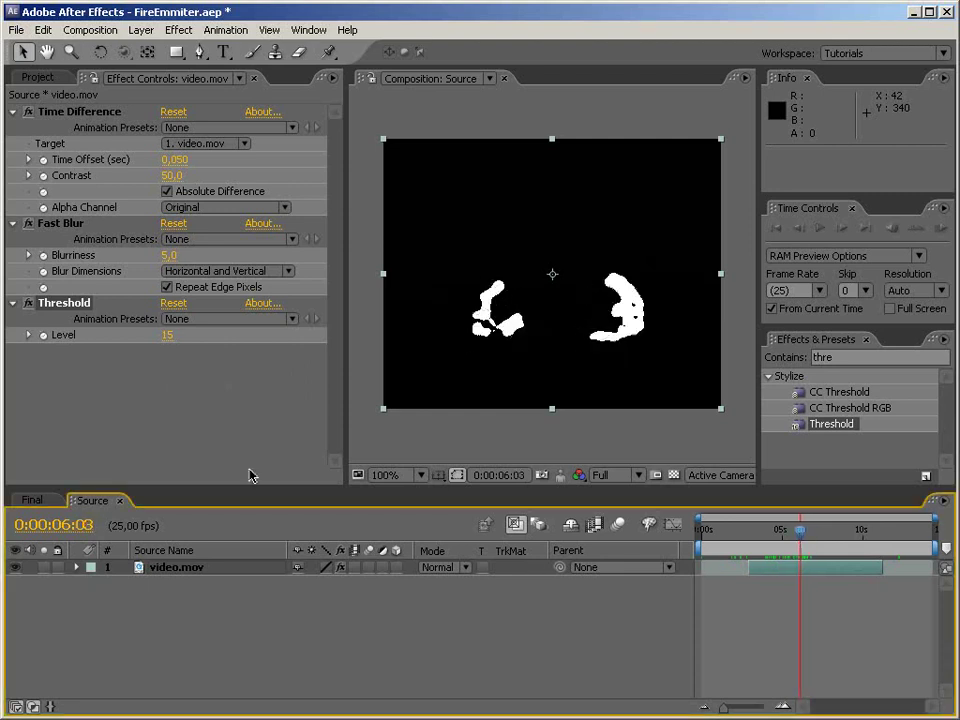
{"action": "left_click", "coordinate": [232, 405]}
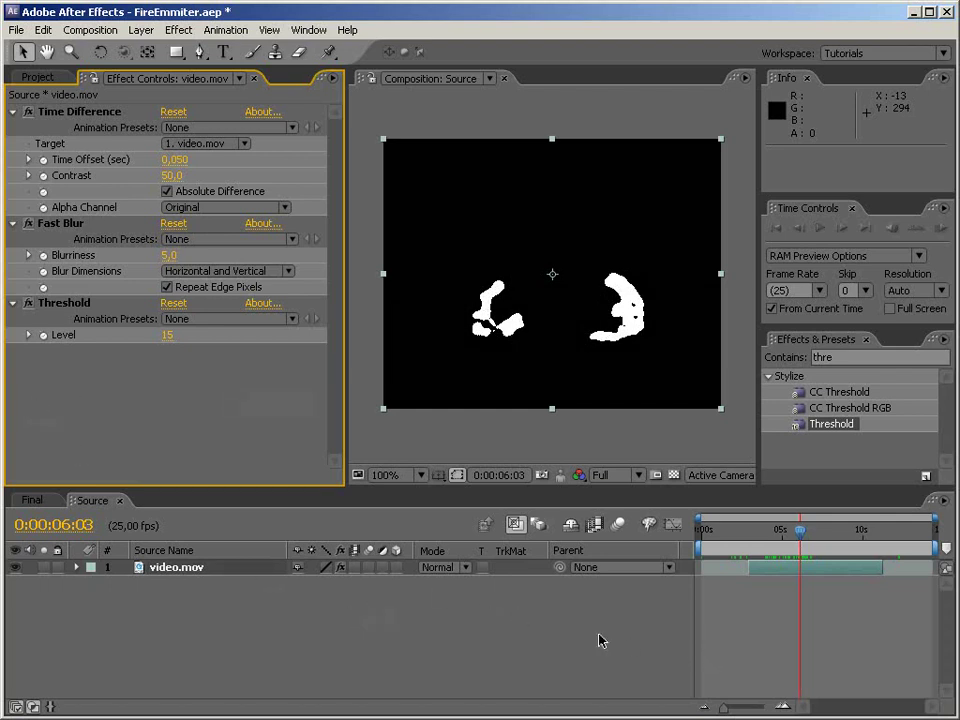
- Add the Luma Key effect below Threshold on the video.mov layer, set its Threshold to 28 and check the transparency at another frame
{"action": "key", "text": "ctrl+5"}
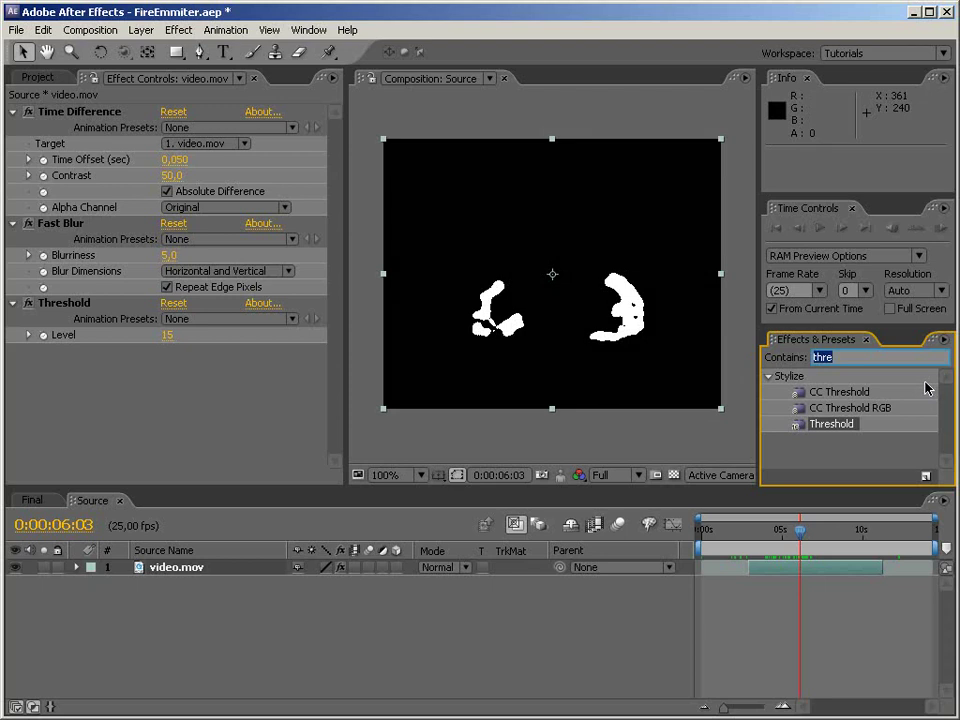
{"action": "type", "text": "luma"}
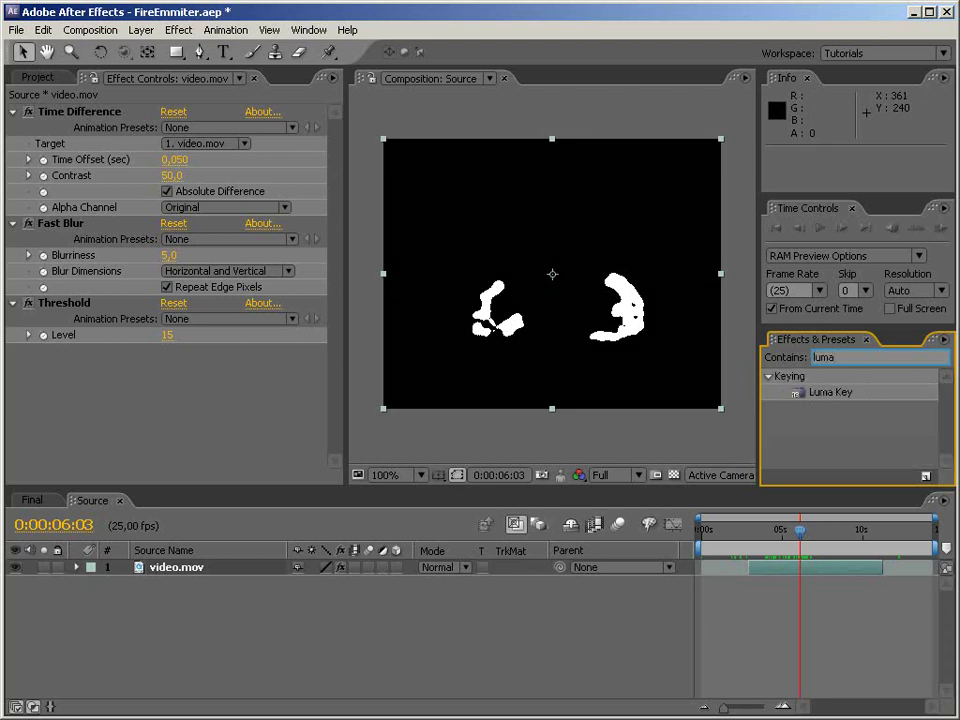
{"action": "left_click_drag", "start_coordinate": [846, 396], "coordinate": [162, 405]}
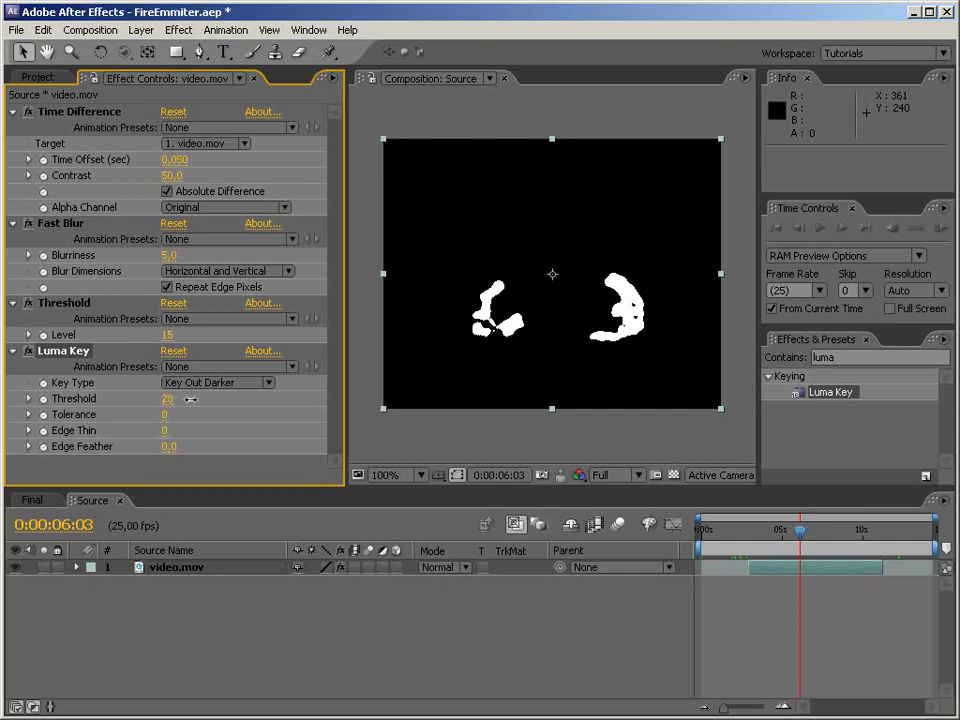
{"action": "left_click", "coordinate": [673, 475]}
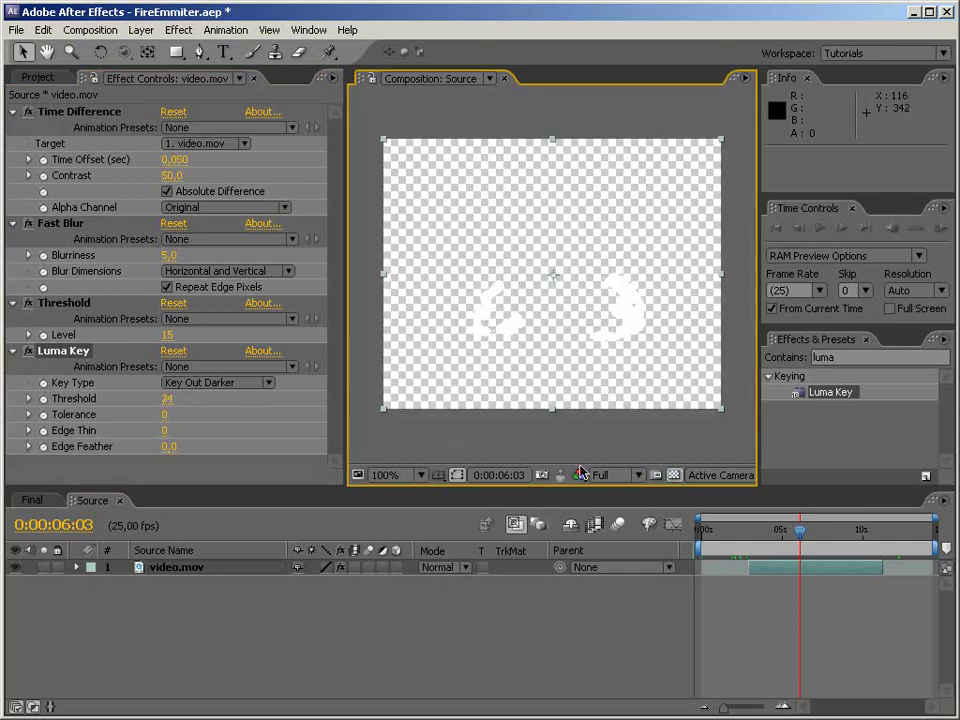
{"action": "left_click_drag", "start_coordinate": [146, 400], "coordinate": [164, 400]}
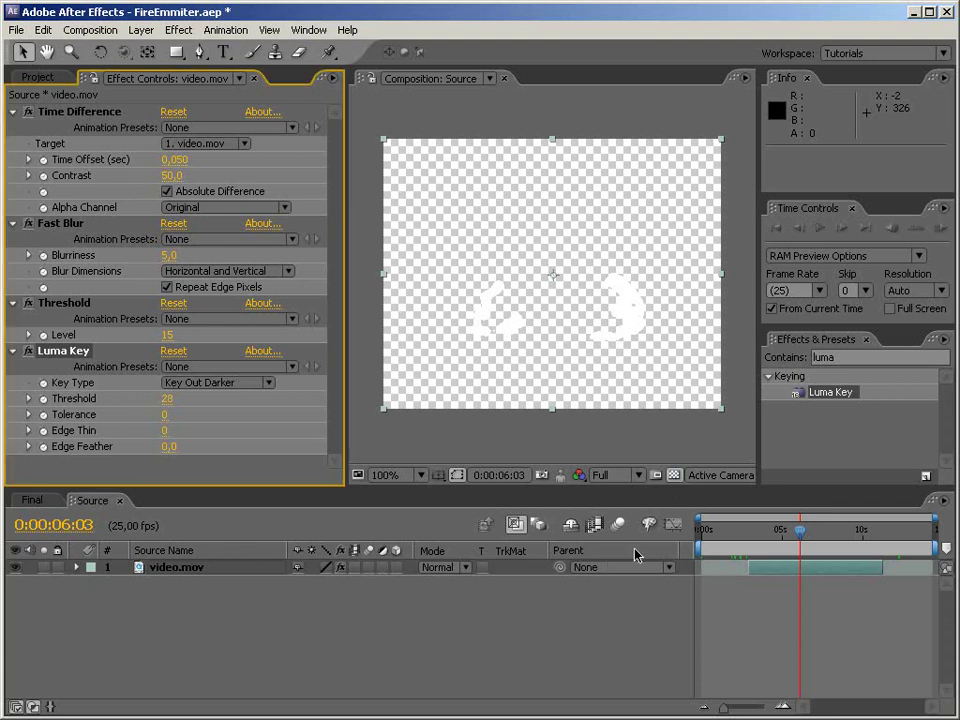
{"action": "left_click", "coordinate": [598, 614]}
{"action": "mouse_move", "coordinate": [803, 535]}
{"action": "left_mouse_down"}
{"action": "mouse_move", "coordinate": [761, 536]}
{"action": "mouse_move", "coordinate": [831, 536]}
{"action": "mouse_move", "coordinate": [778, 545]}
{"action": "mouse_move", "coordinate": [819, 545]}
{"action": "left_mouse_up"}
{"action": "left_click", "coordinate": [673, 476]}
{"action": "left_click", "coordinate": [298, 478]}
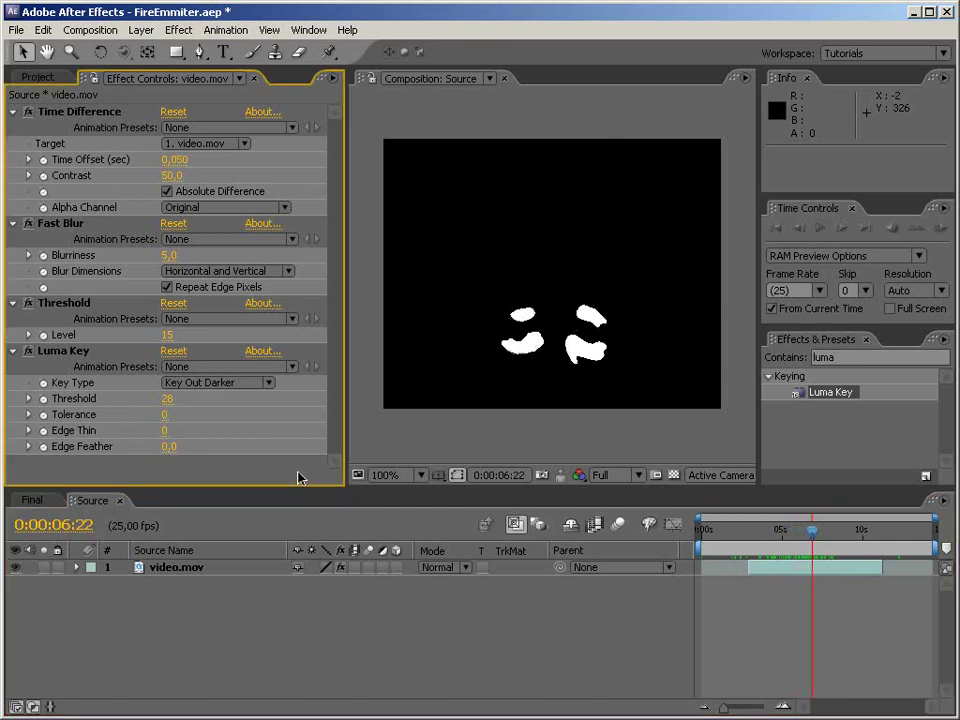
{"action": "left_click", "coordinate": [46, 79]}
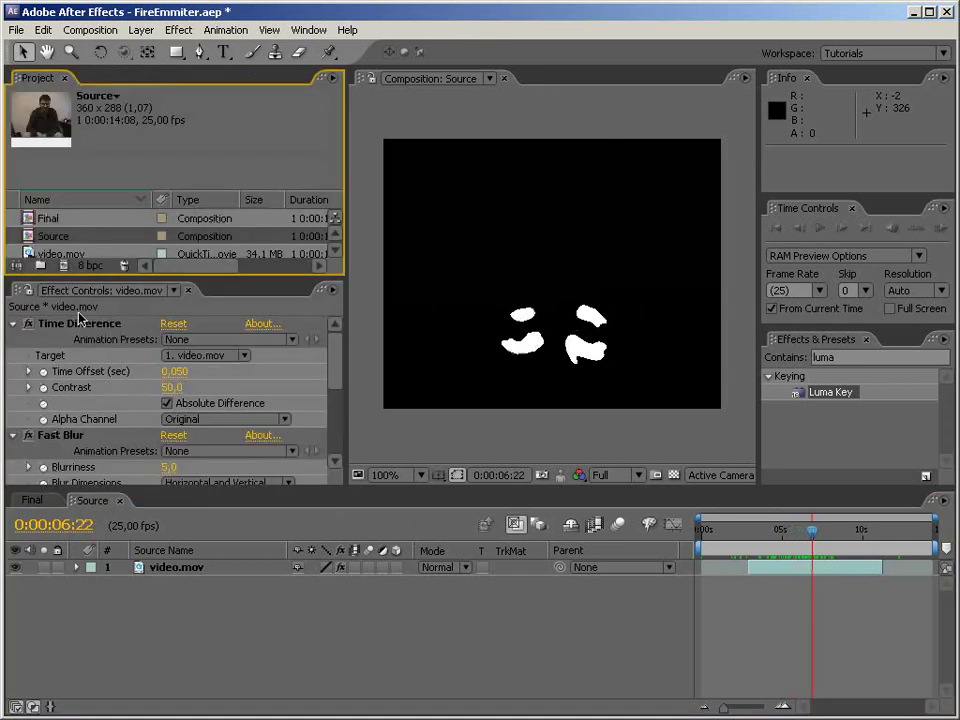
{"action": "left_click", "coordinate": [66, 297]}
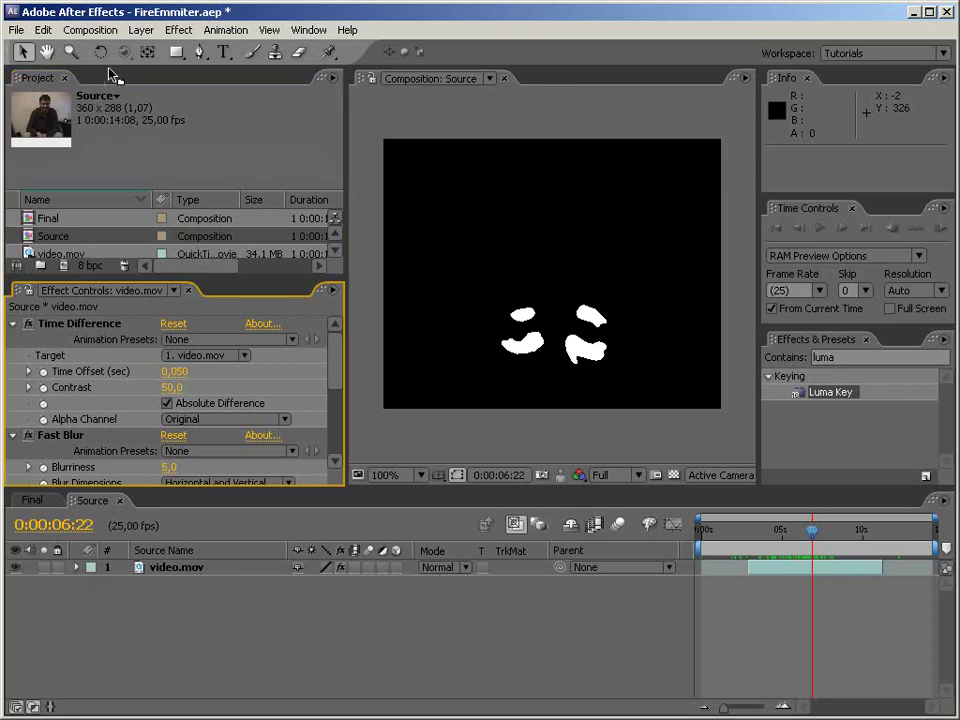
{"action": "left_click_drag", "start_coordinate": [104, 87], "coordinate": [103, 86]}
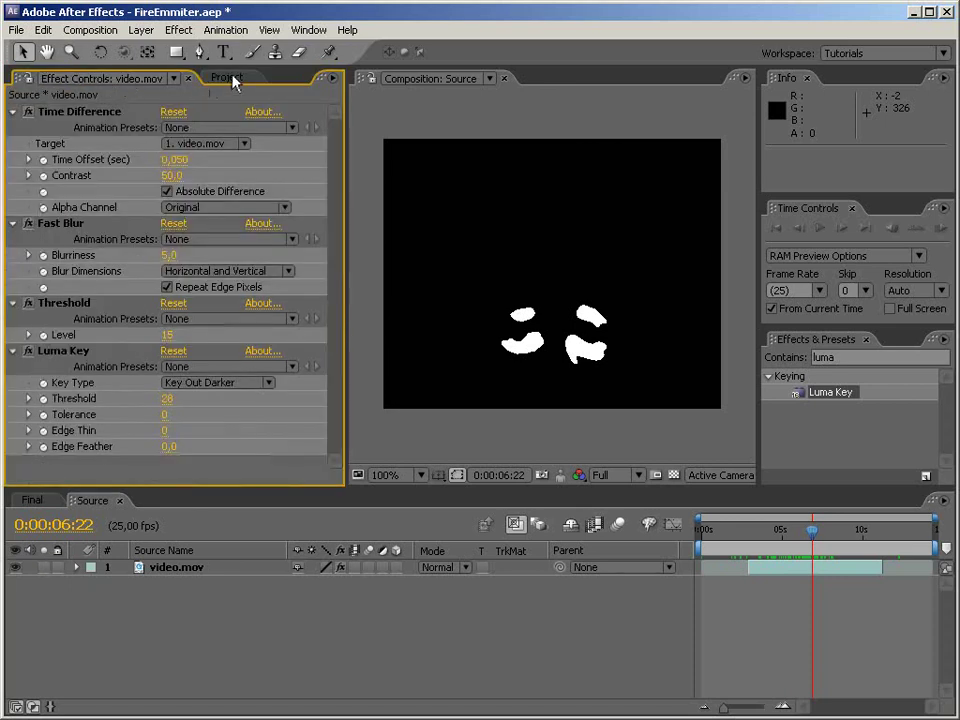
{"action": "left_click", "coordinate": [84, 78]}
{"action": "left_click", "coordinate": [141, 79]}
- Create a new composition from the Source composition and rename it Particles
{"action": "left_click", "coordinate": [43, 77]}
{"action": "left_click", "coordinate": [105, 305]}
{"action": "left_click_drag", "start_coordinate": [27, 237], "coordinate": [62, 480]}
{"action": "left_click", "coordinate": [58, 255]}
{"action": "key", "text": "Return"}
{"action": "type", "text": "Particles"}
{"action": "key", "text": "Return"}
- Apply the Particle Playground effect to the Source layer in the Particles composition and scrub through the result
{"action": "mouse_move", "coordinate": [765, 530]}
{"action": "left_mouse_down"}
{"action": "mouse_move", "coordinate": [782, 540]}
{"action": "mouse_move", "coordinate": [744, 545]}
{"action": "mouse_move", "coordinate": [754, 545]}
{"action": "left_mouse_up"}
{"action": "left_click", "coordinate": [815, 357]}
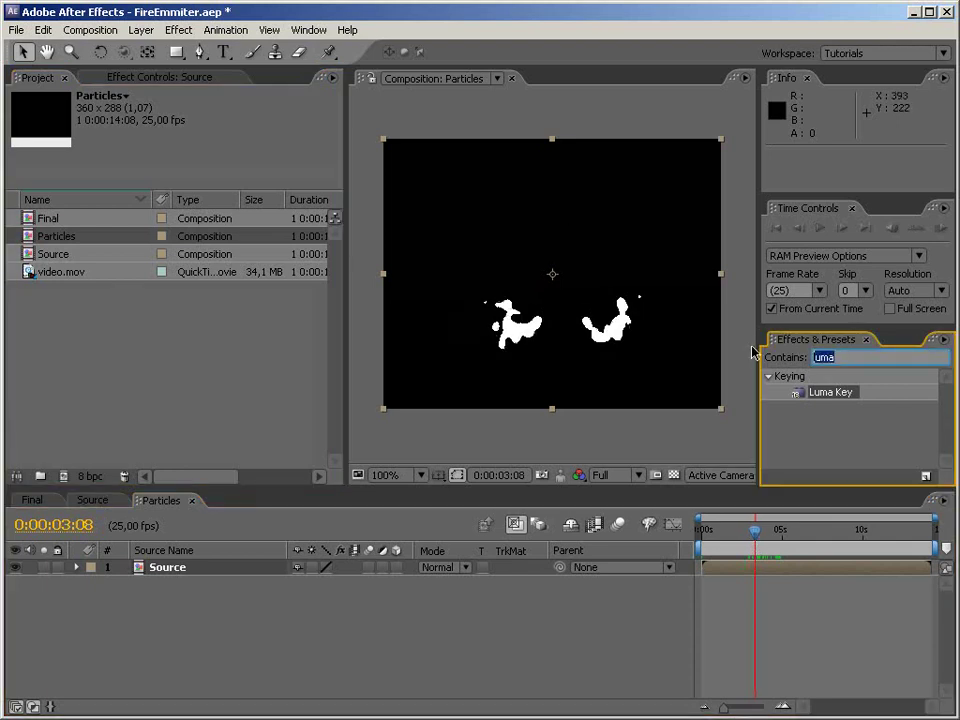
{"action": "type", "text": "partic"}
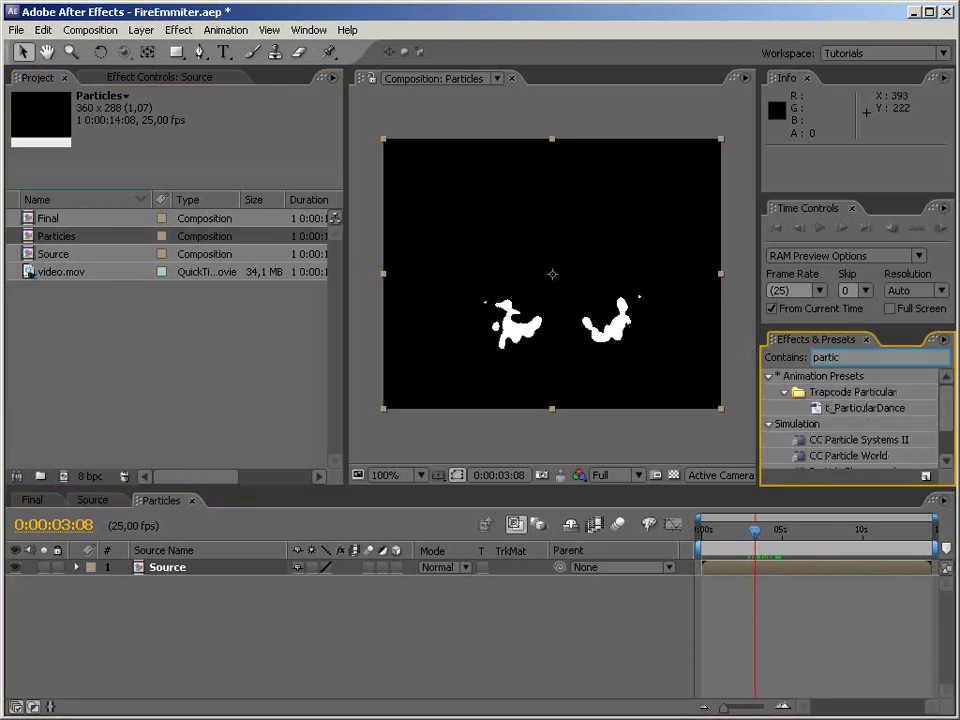
{"action": "scroll", "coordinate": [941, 440], "scroll_direction": "down", "scroll_amount": 2}
{"action": "left_click_drag", "start_coordinate": [852, 428], "coordinate": [596, 360]}
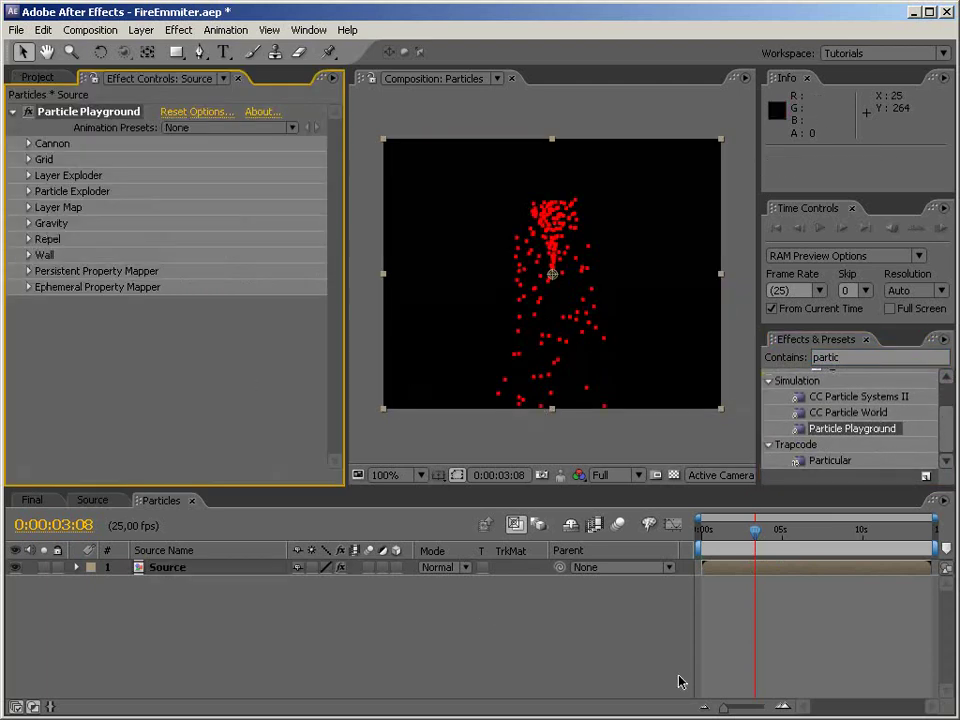
{"action": "left_click_drag", "start_coordinate": [741, 533], "coordinate": [787, 534]}
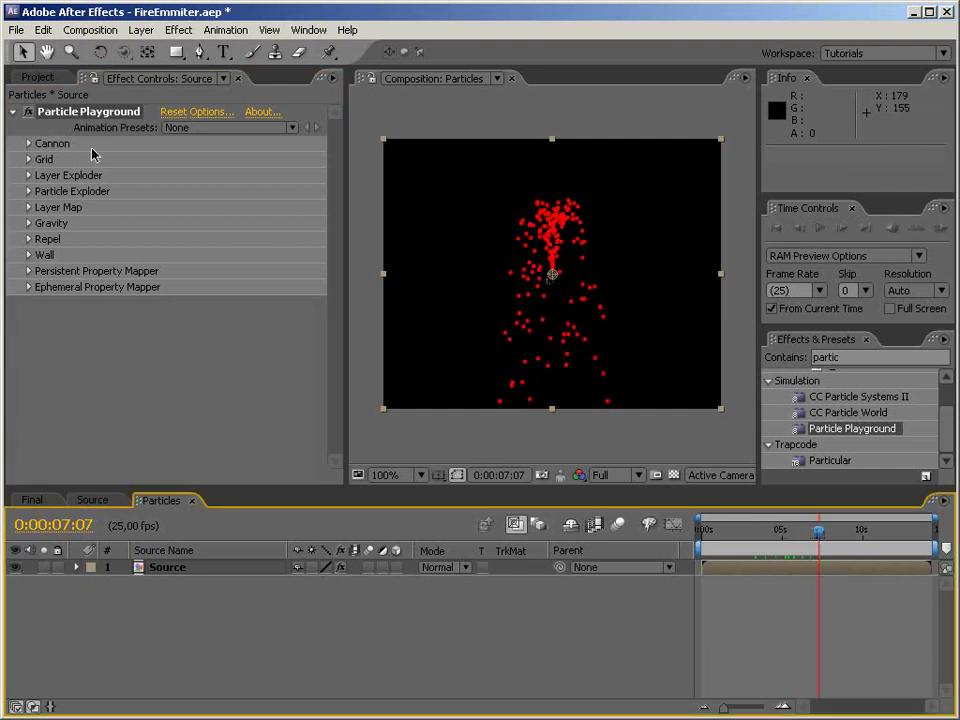
- Set the Particle Playground Cannon's Particles Per Second to 0
{"action": "left_click", "coordinate": [29, 144]}
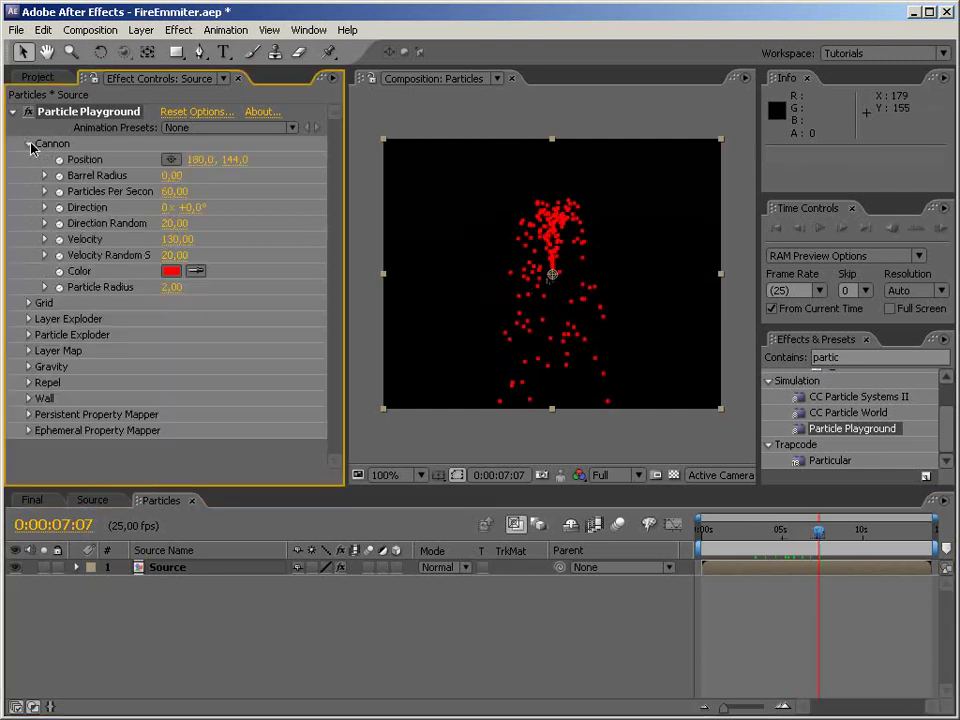
{"action": "left_click", "coordinate": [168, 192]}
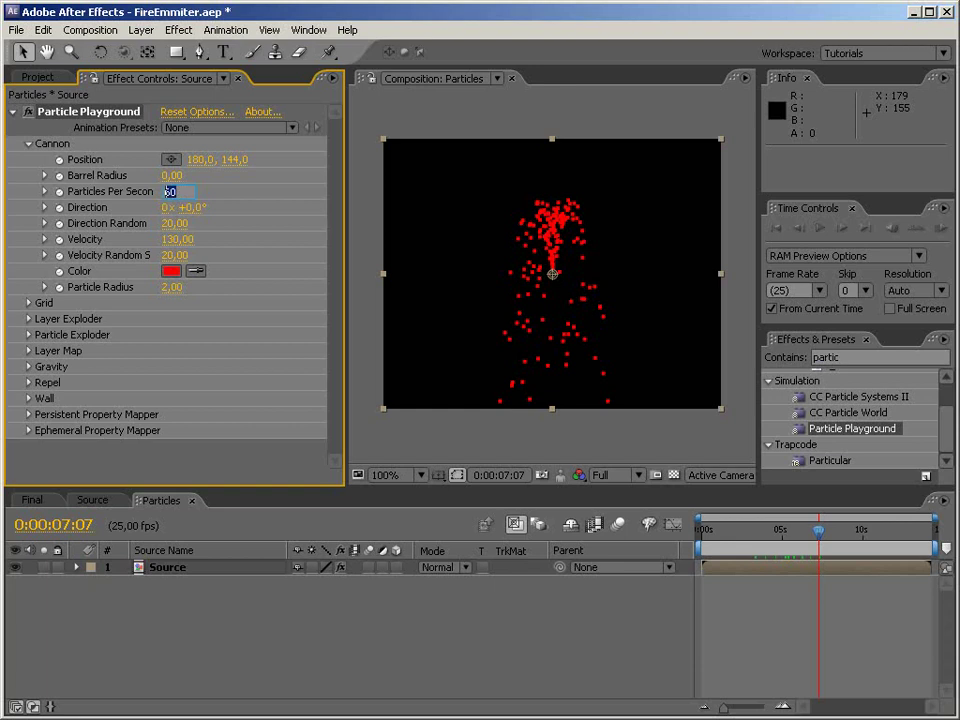
{"action": "key", "text": "Return"}
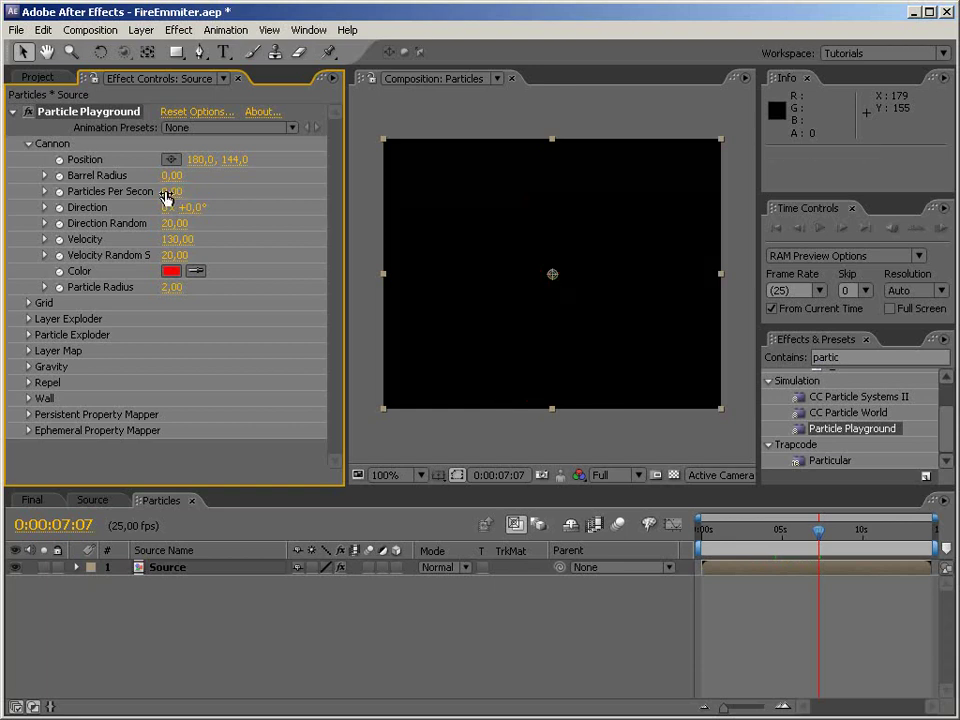
{"action": "left_click", "coordinate": [28, 144]}
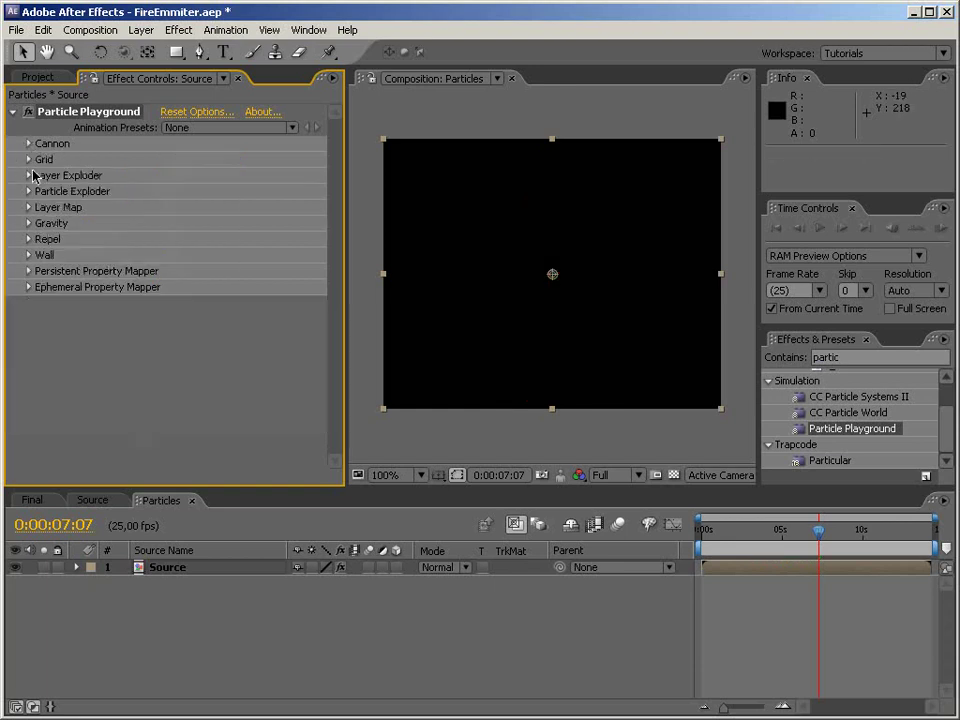
- Check the Source composition's transparency, choose 1. Source as the Layer Exploder's Explode Layer in Particles, and scrub to 0:00:04:19
{"action": "left_click", "coordinate": [28, 176]}
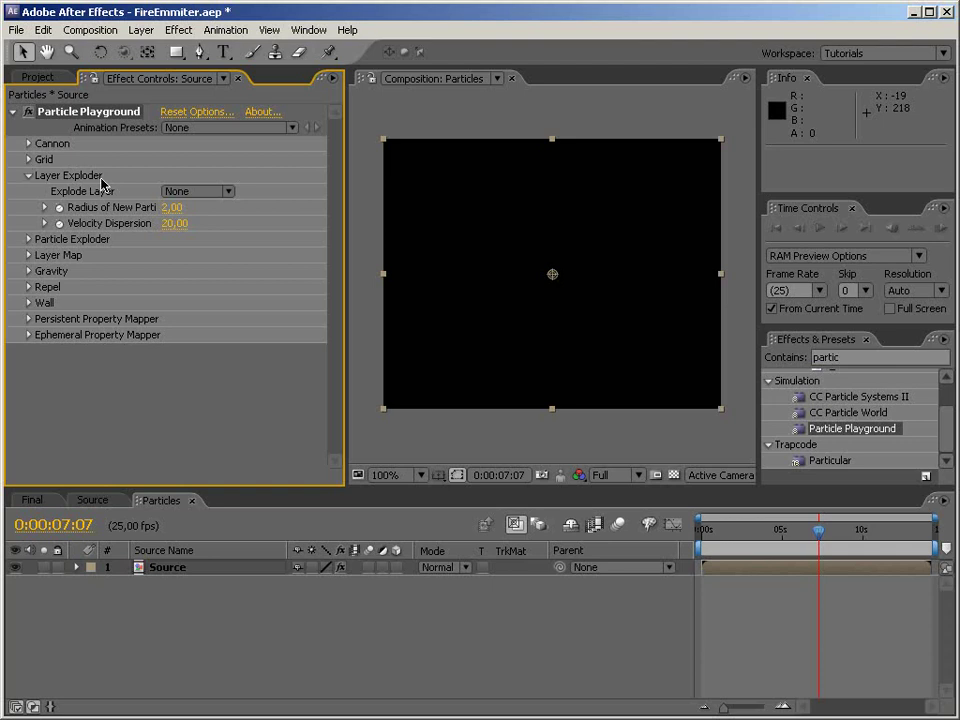
{"action": "left_click", "coordinate": [93, 503]}
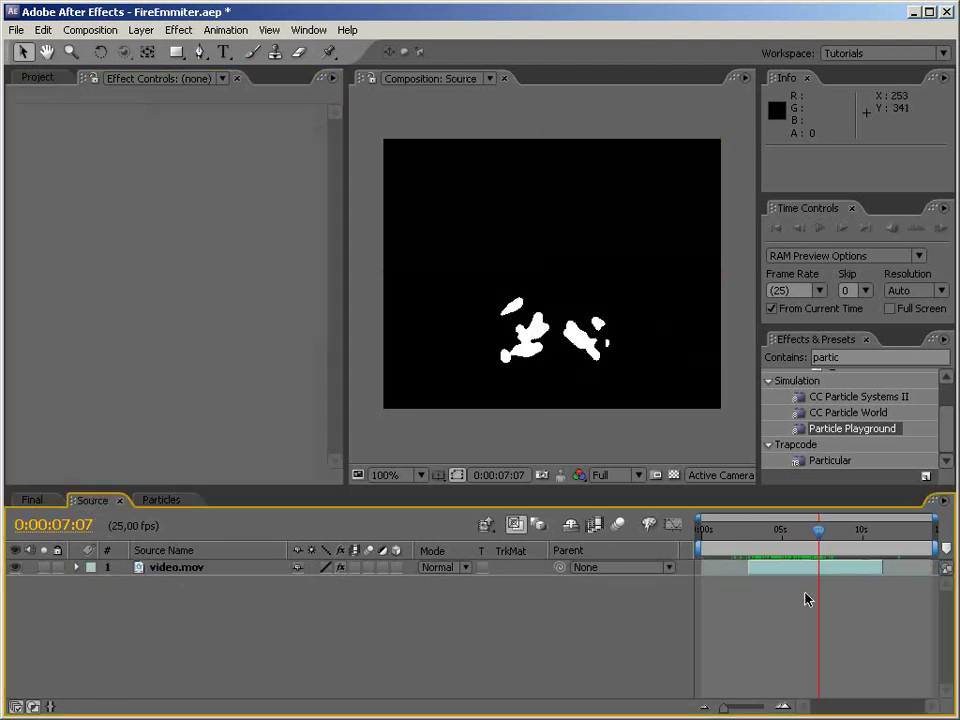
{"action": "left_click", "coordinate": [673, 475]}
{"action": "left_click", "coordinate": [673, 475]}
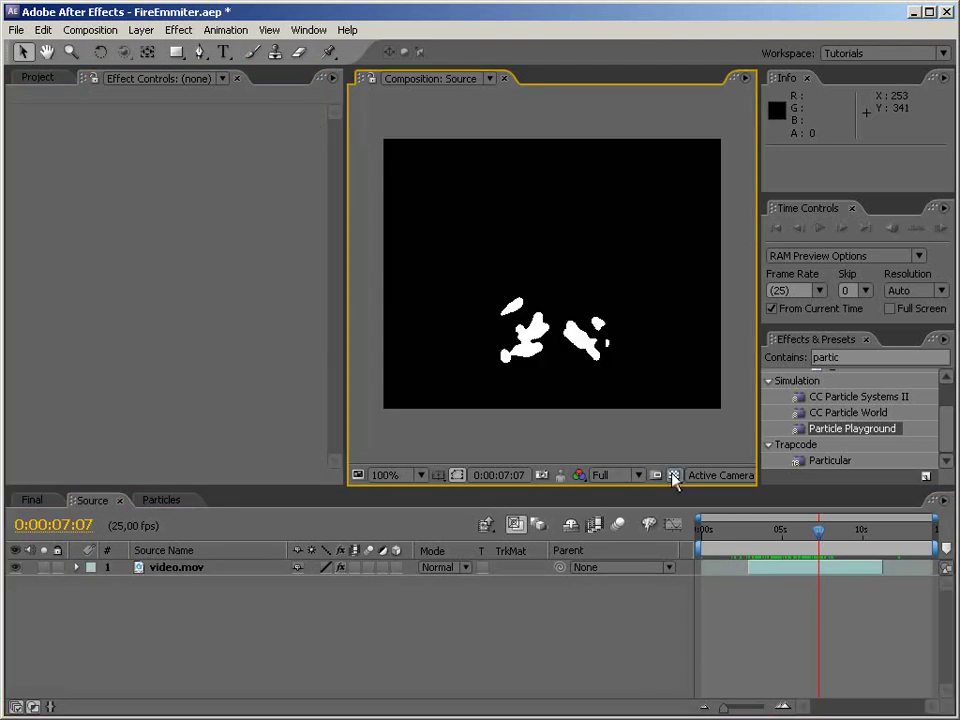
{"action": "left_click", "coordinate": [163, 501]}
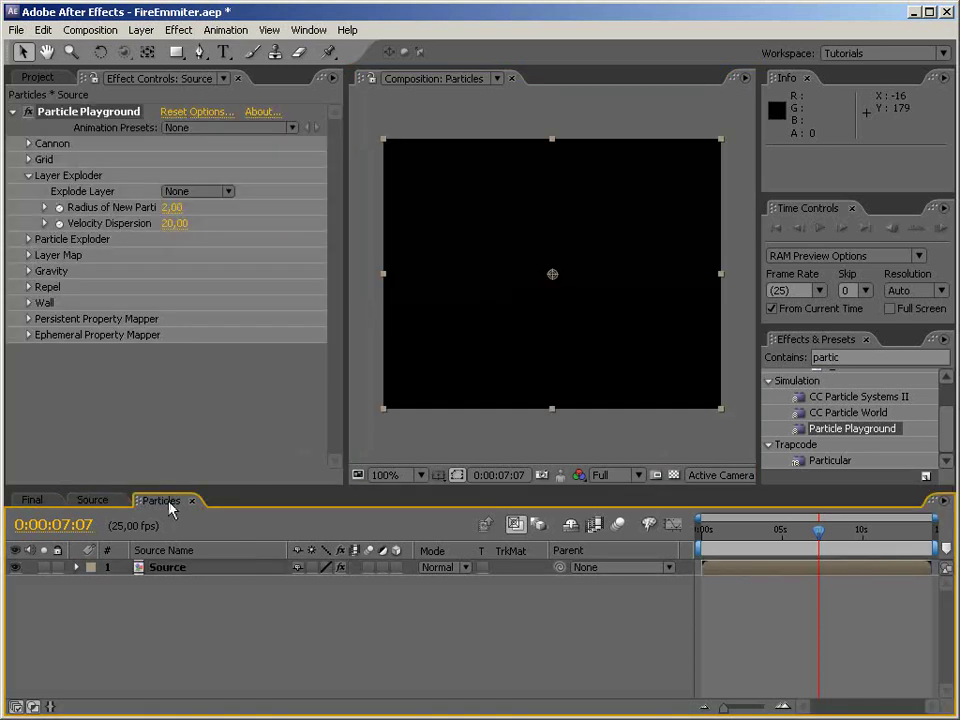
{"action": "left_click", "coordinate": [226, 189]}
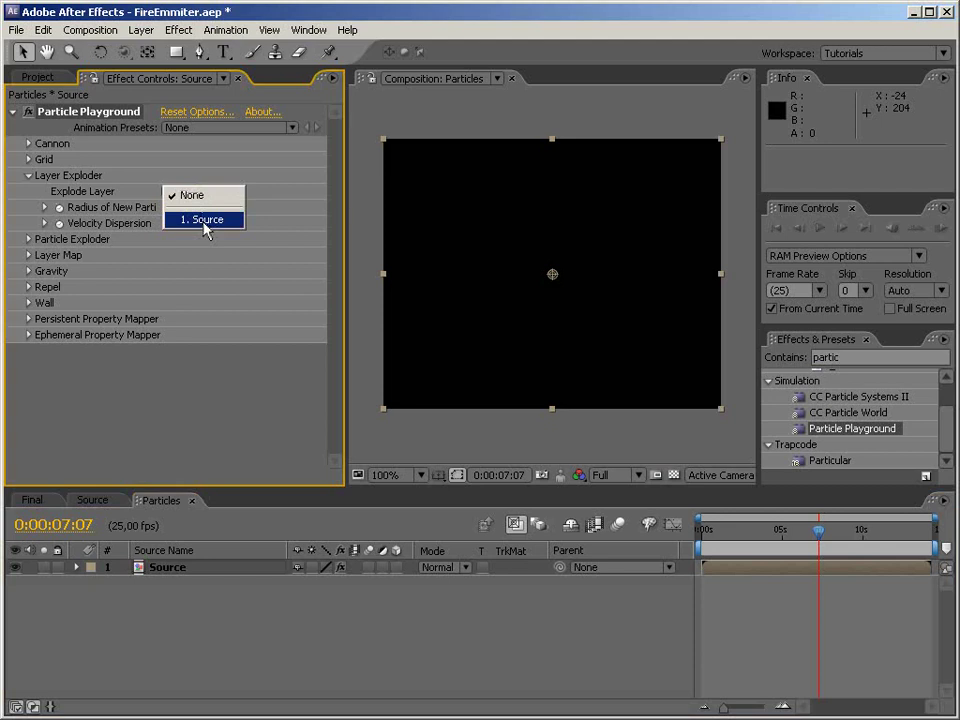
{"action": "left_click", "coordinate": [205, 220]}
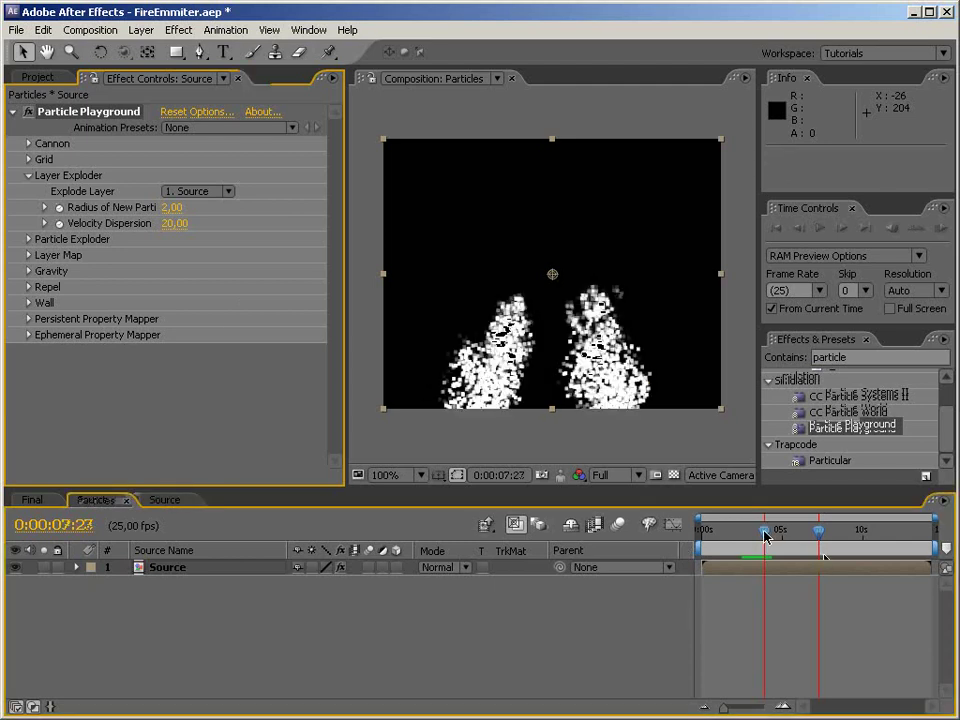
{"action": "mouse_move", "coordinate": [765, 530]}
{"action": "left_mouse_down"}
{"action": "mouse_move", "coordinate": [748, 532]}
{"action": "mouse_move", "coordinate": [797, 540]}
{"action": "mouse_move", "coordinate": [761, 538]}
{"action": "mouse_move", "coordinate": [792, 537]}
{"action": "mouse_move", "coordinate": [779, 536]}
{"action": "left_mouse_up"}
- Compare the Source layer with Particle Playground off and on, and RAM preview the particles from 0:00:02:13
{"action": "left_click", "coordinate": [28, 111]}
{"action": "left_click", "coordinate": [672, 475]}
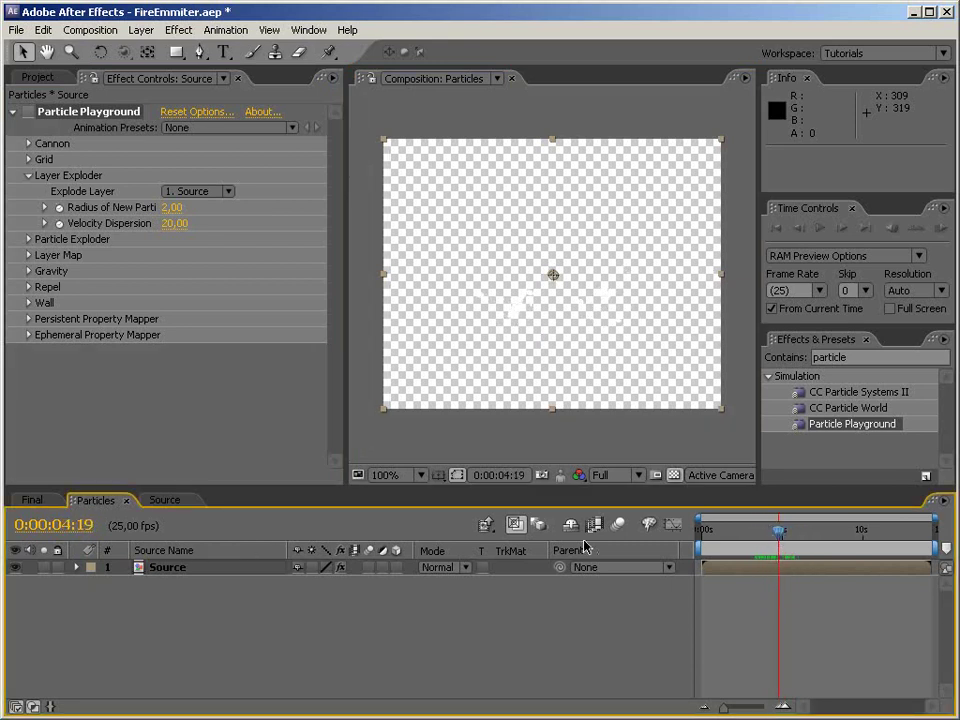
{"action": "left_click", "coordinate": [672, 475]}
{"action": "left_click", "coordinate": [778, 538]}
{"action": "left_click_drag", "start_coordinate": [778, 538], "coordinate": [741, 537]}
{"action": "left_click", "coordinate": [33, 116]}
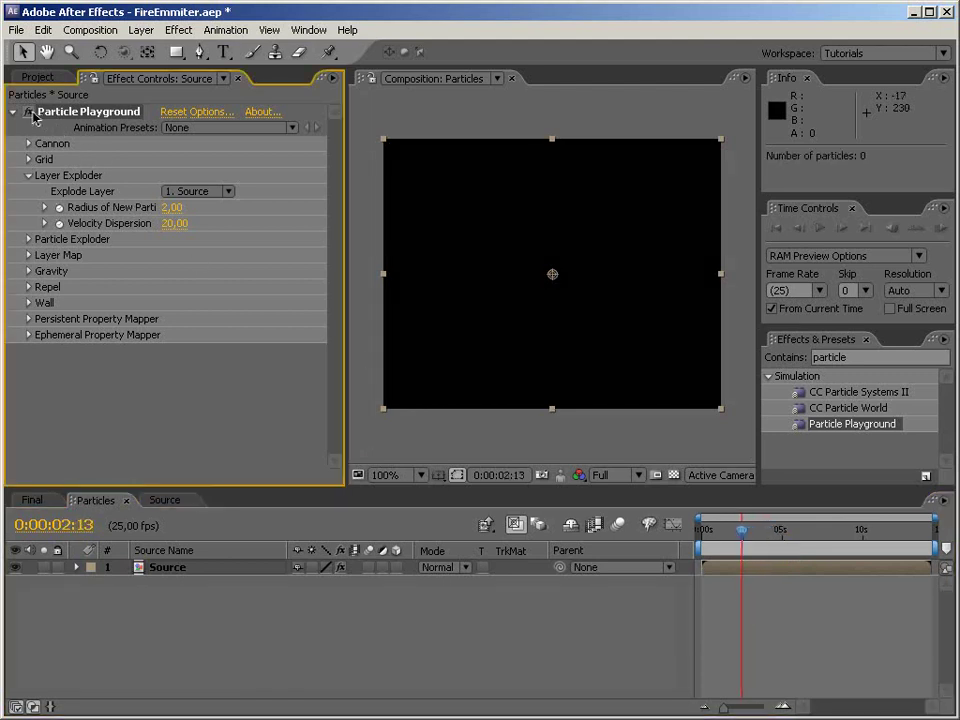
{"action": "key", "text": "KP_0"}
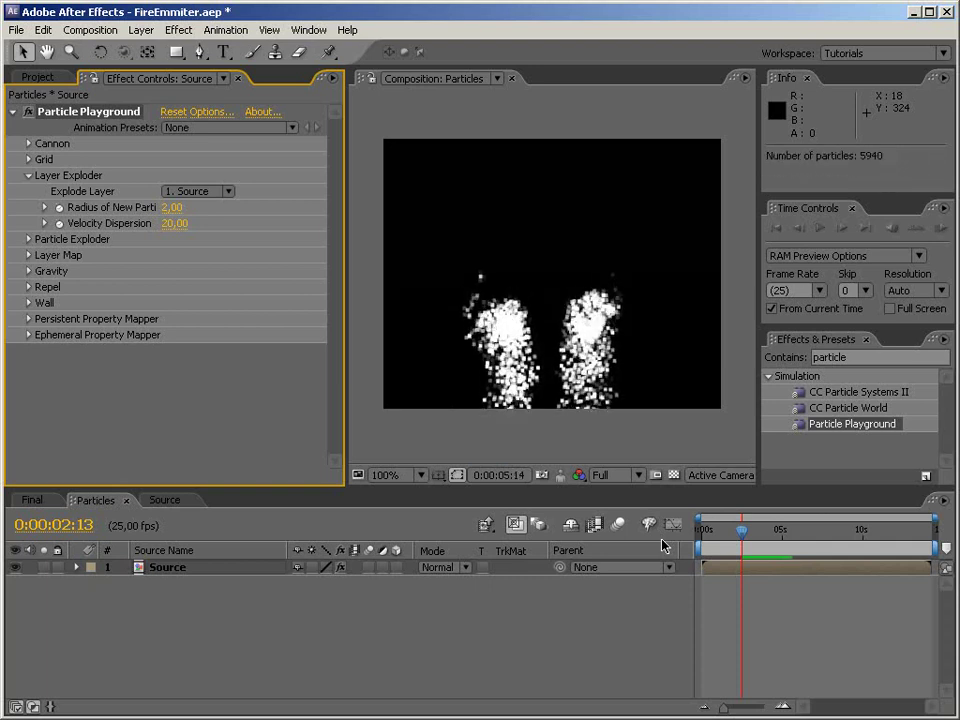
{"action": "key", "text": "space"}
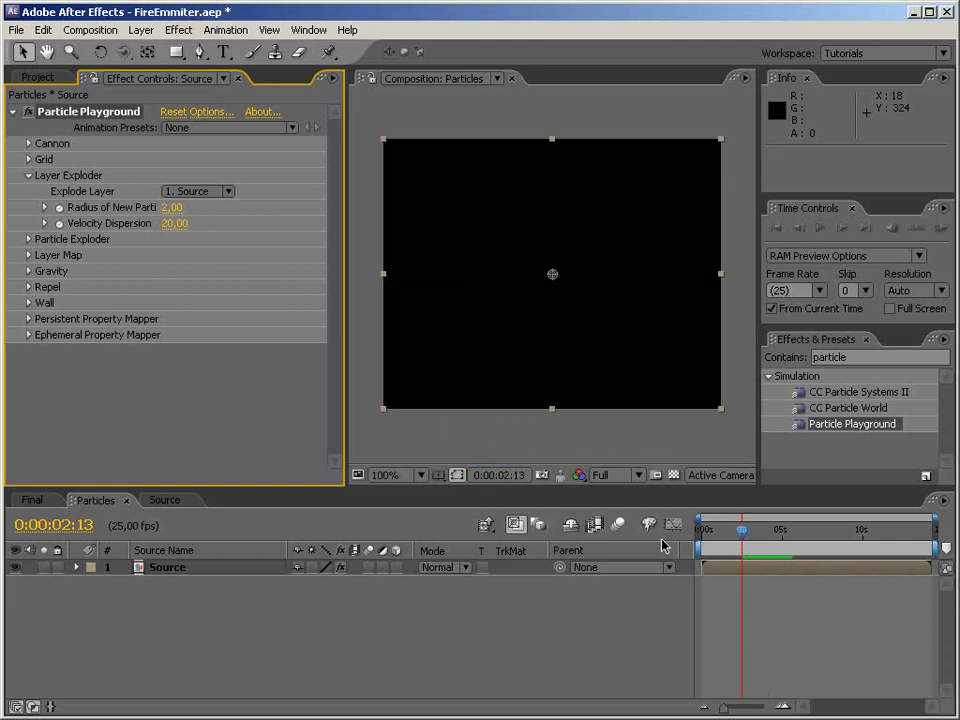
- Set the Particle Playground Gravity Direction to 0° and RAM preview the particle motion
{"action": "left_click", "coordinate": [29, 271]}
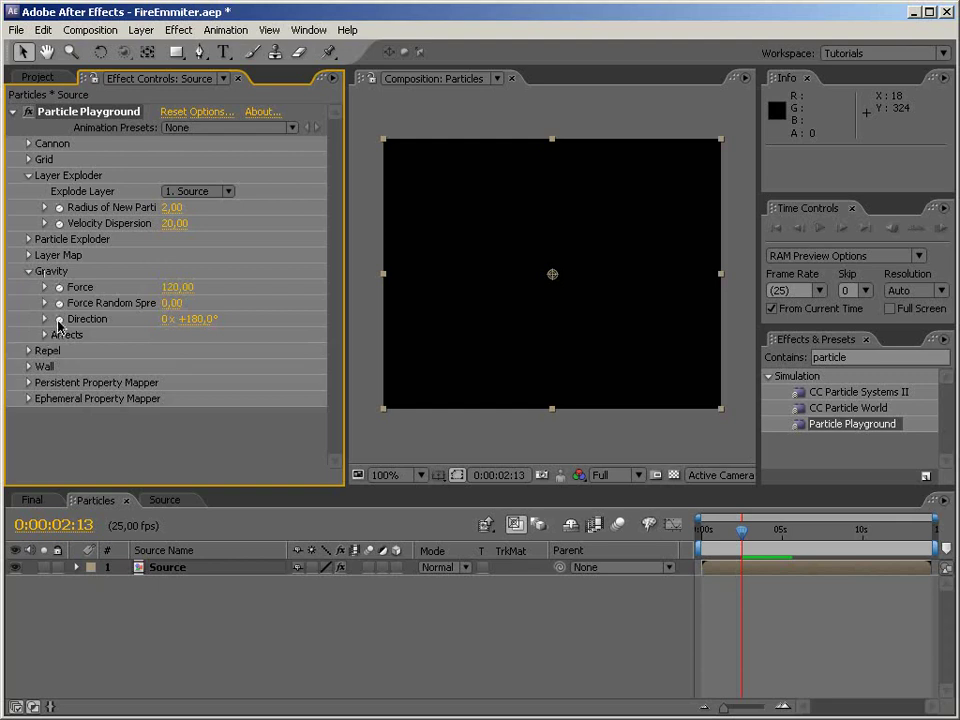
{"action": "left_click", "coordinate": [198, 320]}
{"action": "type", "text": "0"}
{"action": "key", "text": "Return"}
{"action": "left_click", "coordinate": [43, 321]}
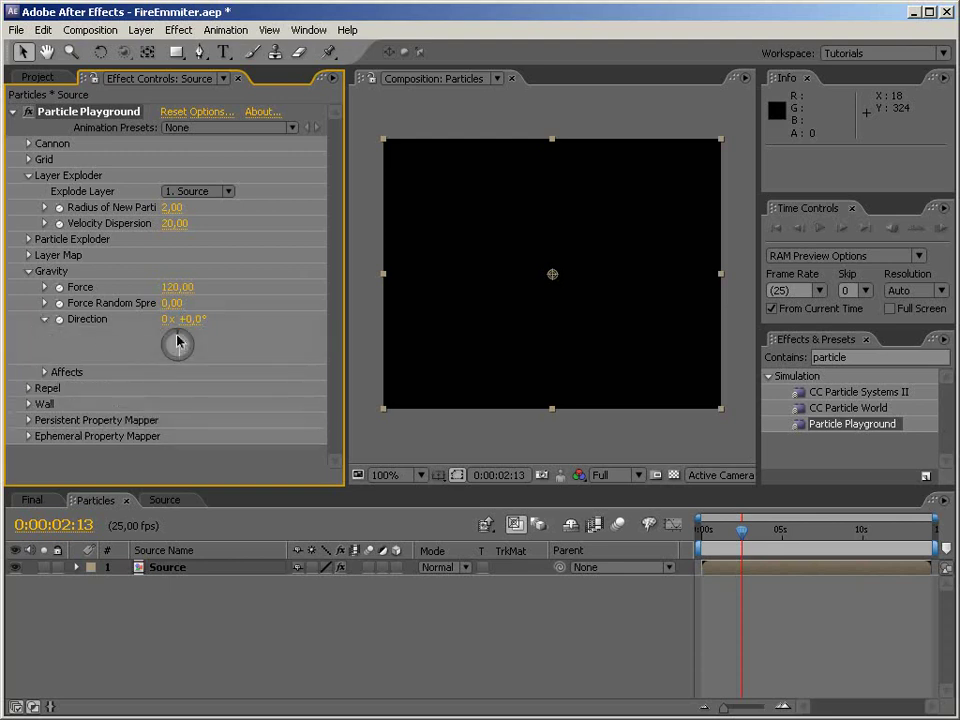
{"action": "left_click", "coordinate": [43, 321]}
{"action": "key", "text": "KP_0"}
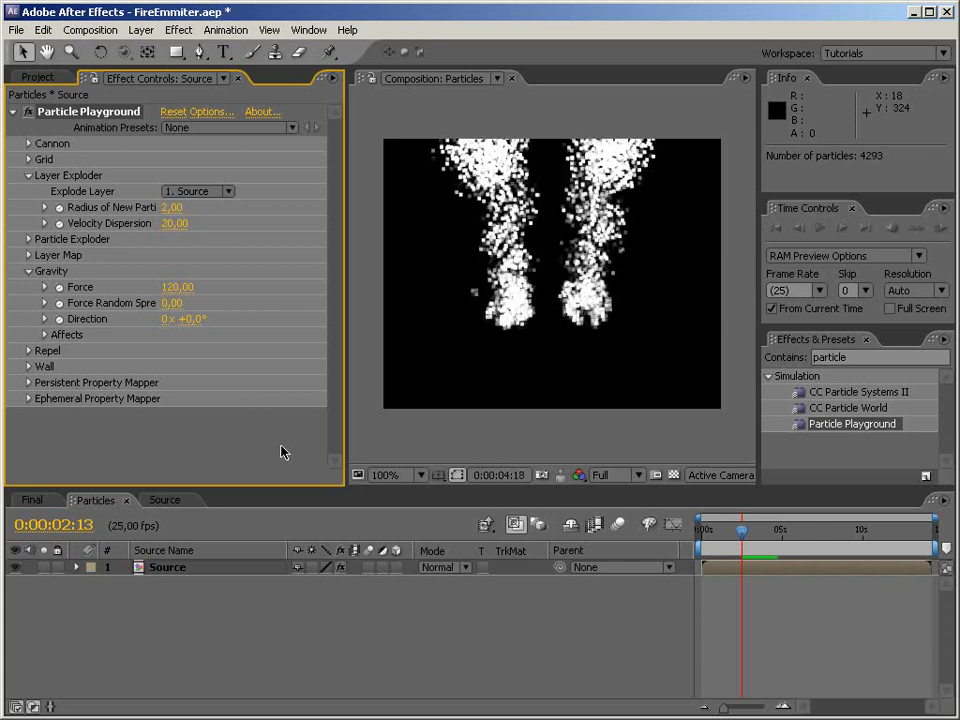
{"action": "key", "text": "space"}
- Set the Particle Playground Gravity Force to 300, preview the motion and check the frame at 0:00:04:15
{"action": "left_click", "coordinate": [177, 287]}
{"action": "key", "text": "Return"}
{"action": "key", "text": "space"}
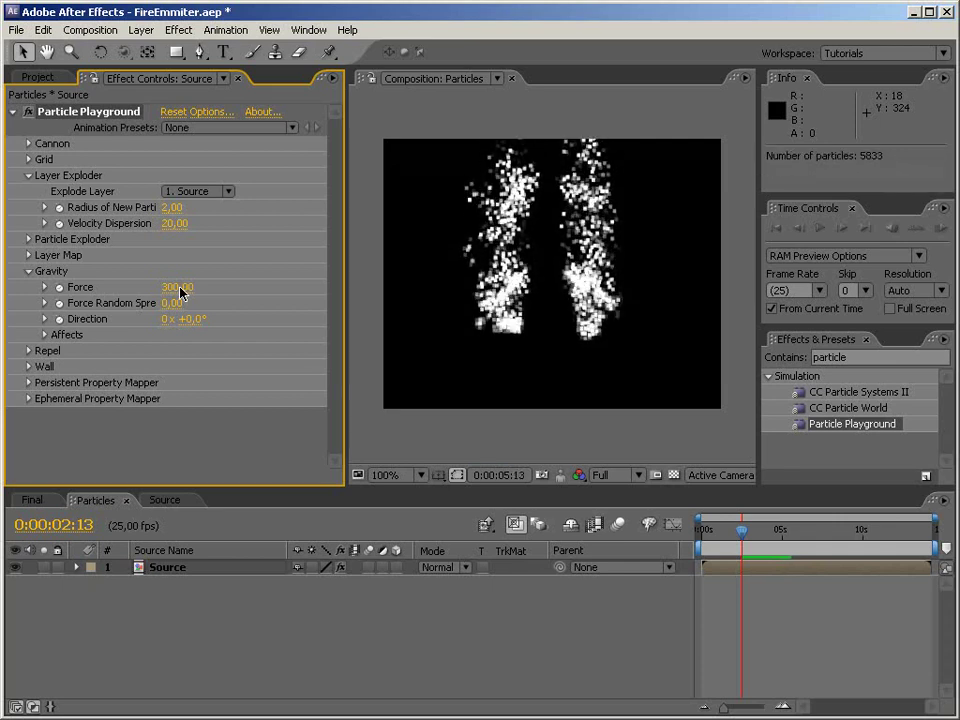
{"action": "key", "text": "space"}
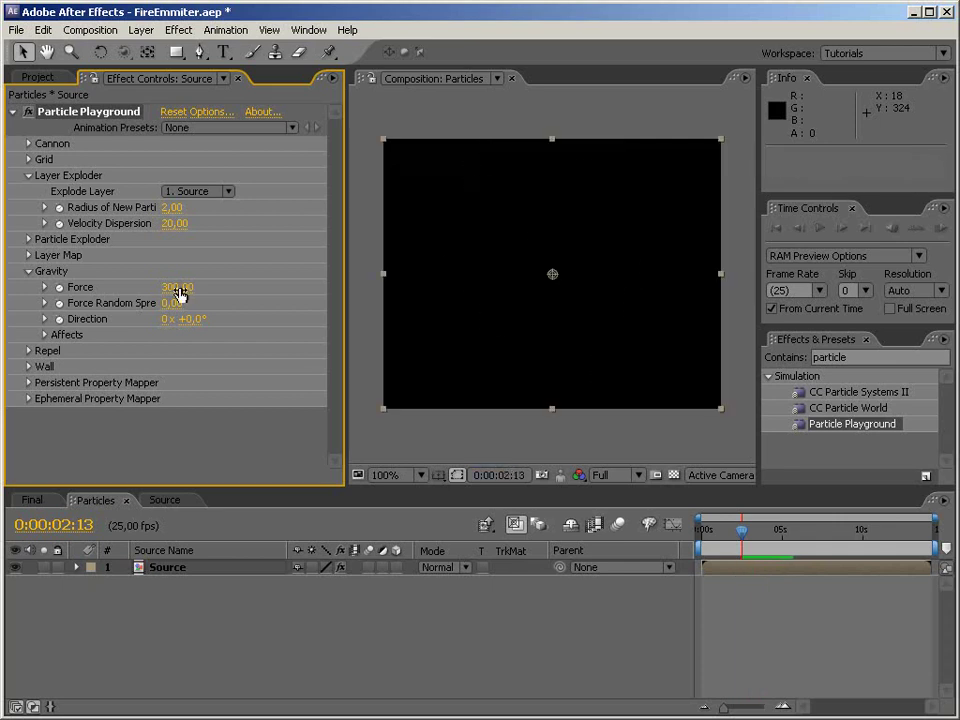
{"action": "left_click", "coordinate": [776, 530]}
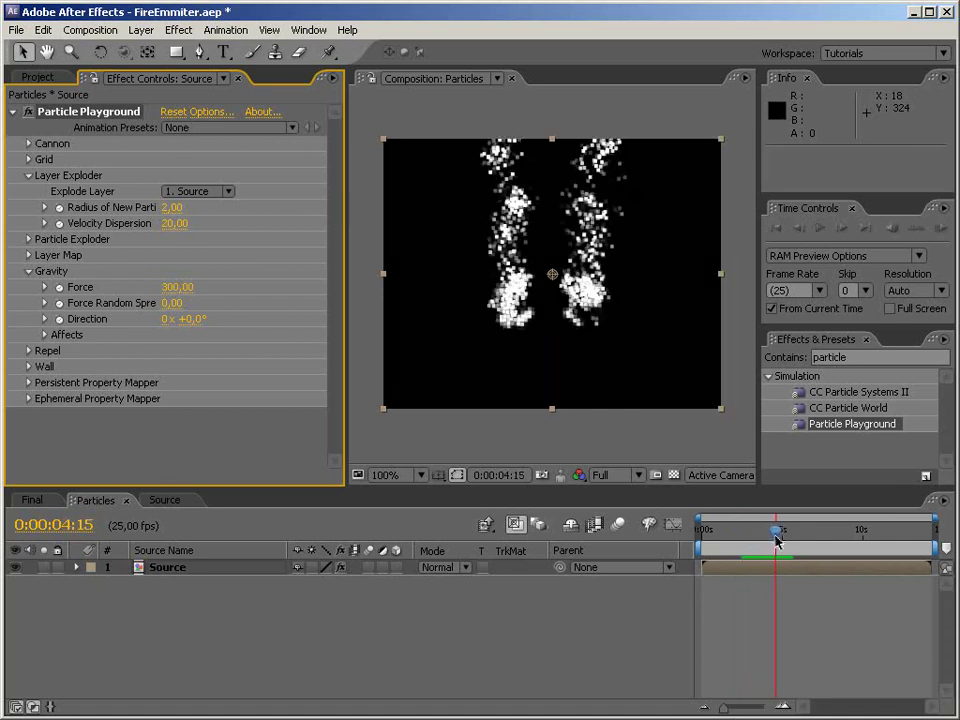
{"action": "left_click", "coordinate": [295, 459]}
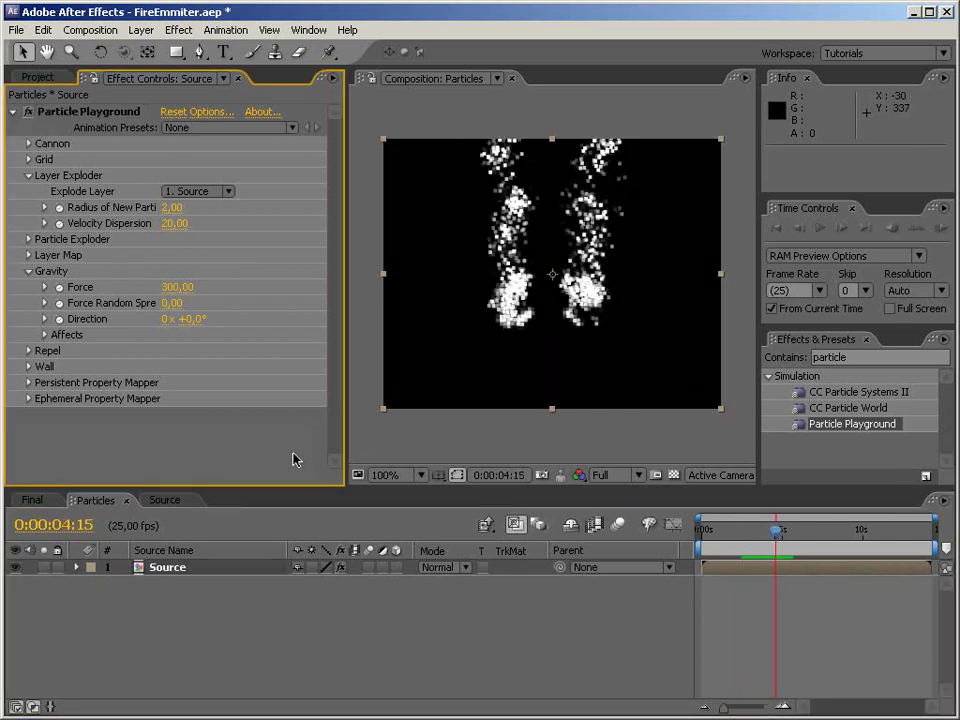
{"action": "left_click", "coordinate": [274, 640]}
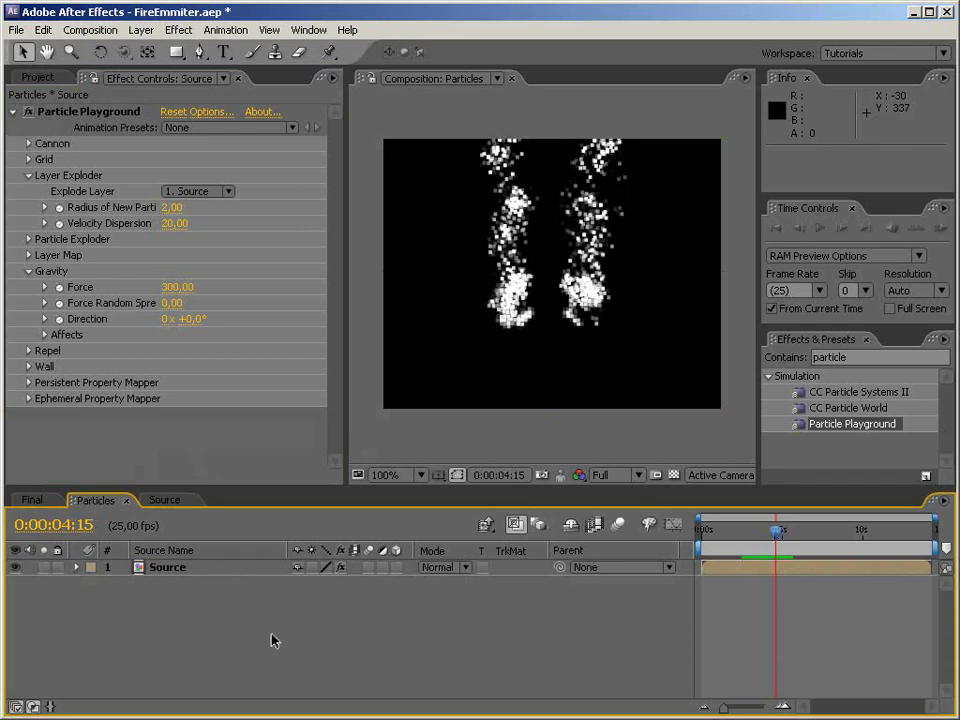
- Add a black comp-size solid, 360 × 288 pixels, to the Particles composition
{"action": "right_click", "coordinate": [272, 637]}
{"action": "mouse_move", "coordinate": [282, 645]}
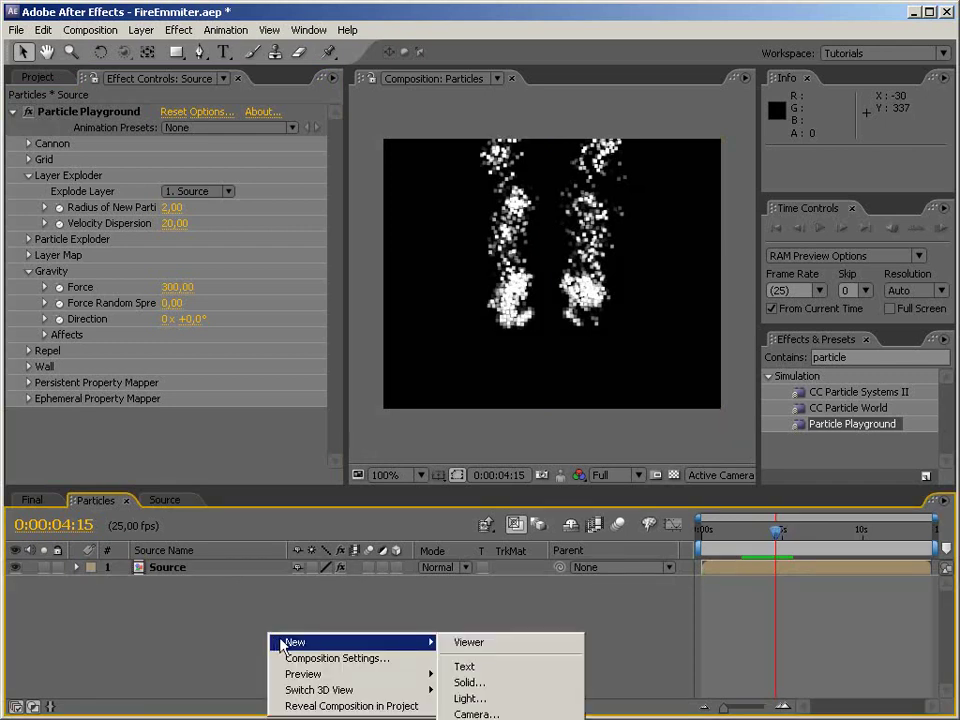
{"action": "left_click", "coordinate": [470, 686]}
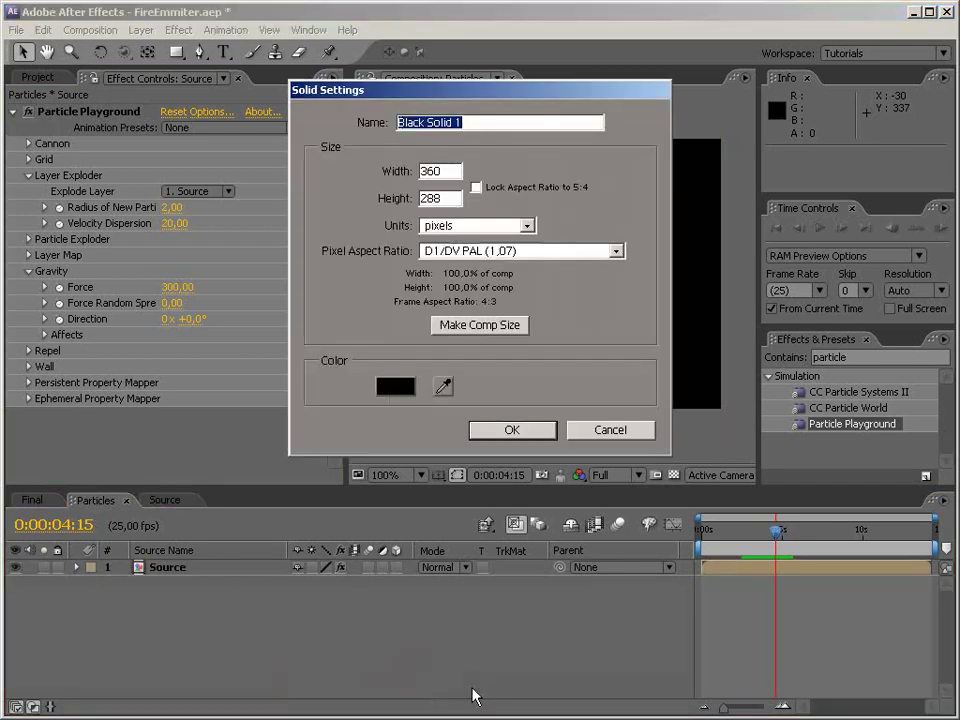
{"action": "left_click", "coordinate": [507, 430]}
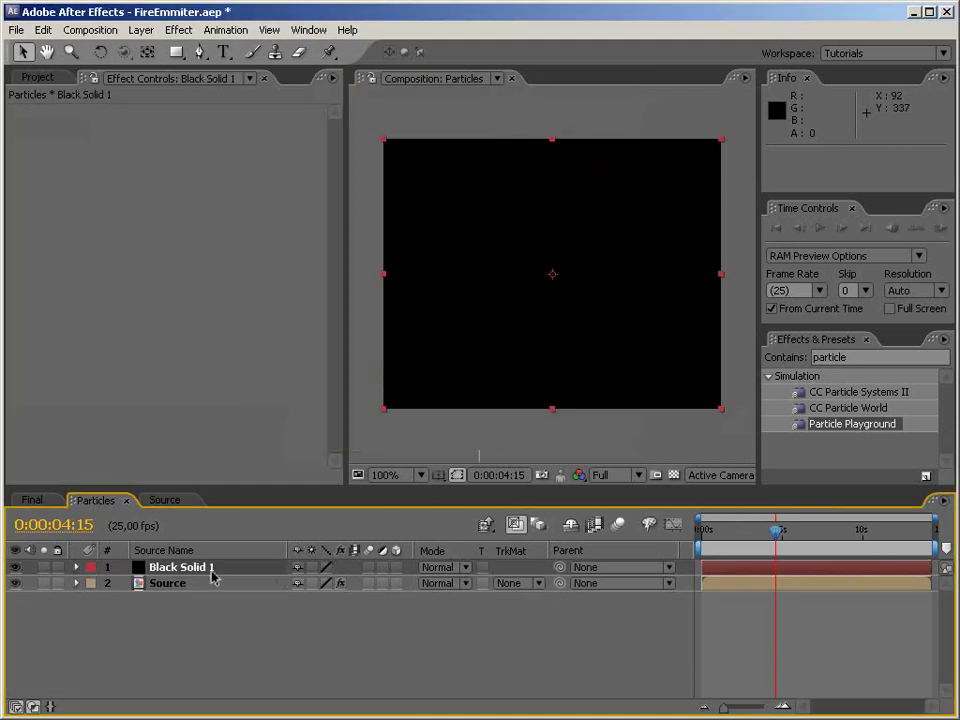
- Pre-compose the black solid as ModMap, moving all attributes into the new composition
{"action": "key", "text": "ctrl+shift+c"}
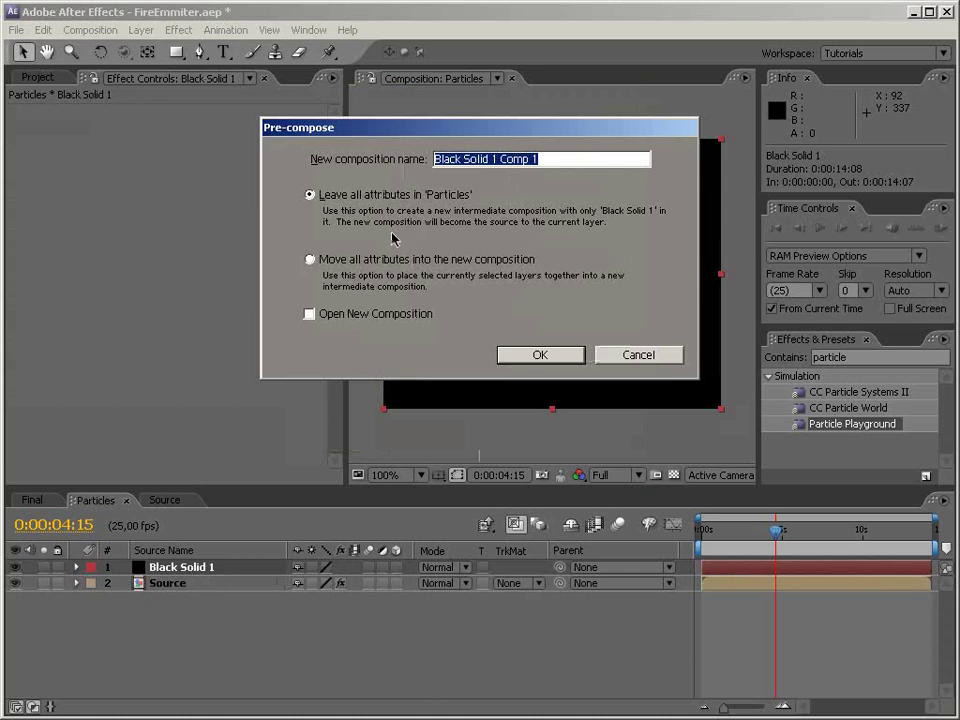
{"action": "left_click", "coordinate": [317, 262]}
{"action": "left_click_drag", "start_coordinate": [561, 161], "coordinate": [363, 168]}
{"action": "type", "text": "ModMap"}
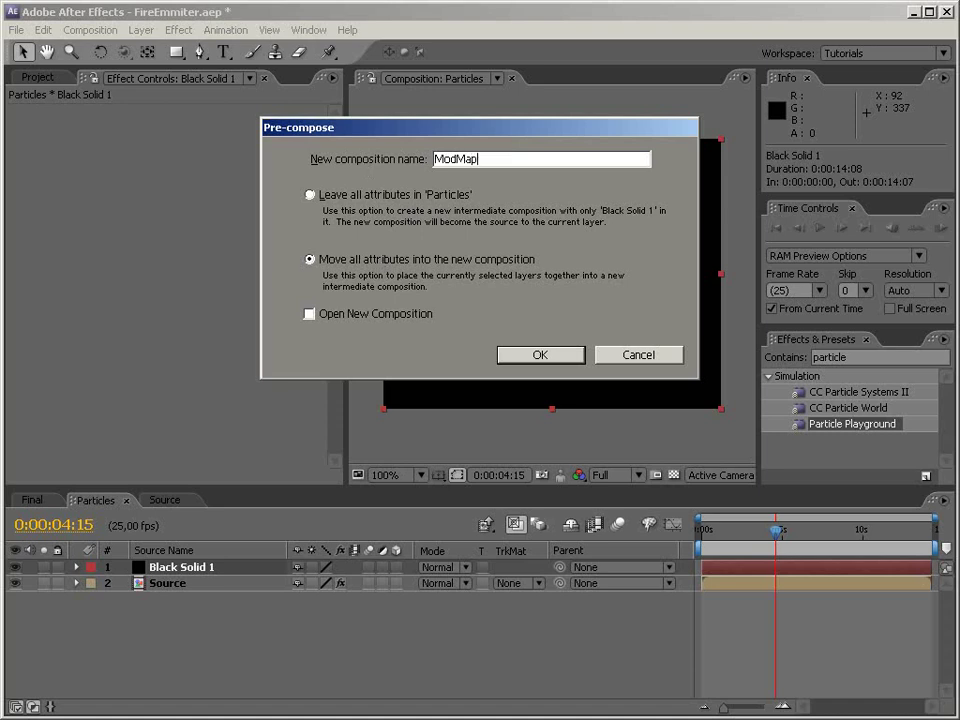
{"action": "key", "text": "Return"}
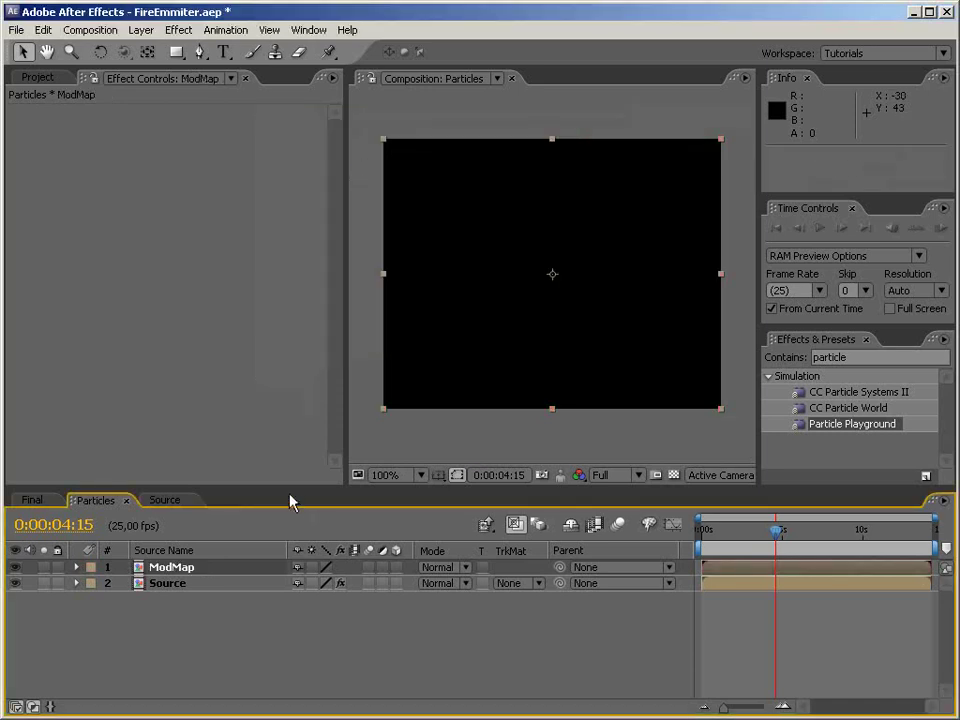
- Open the ModMap composition and apply the Ramp effect to its black solid
{"action": "double_click", "coordinate": [150, 567]}
{"action": "left_click", "coordinate": [884, 360]}
{"action": "type", "text": "ramp"}
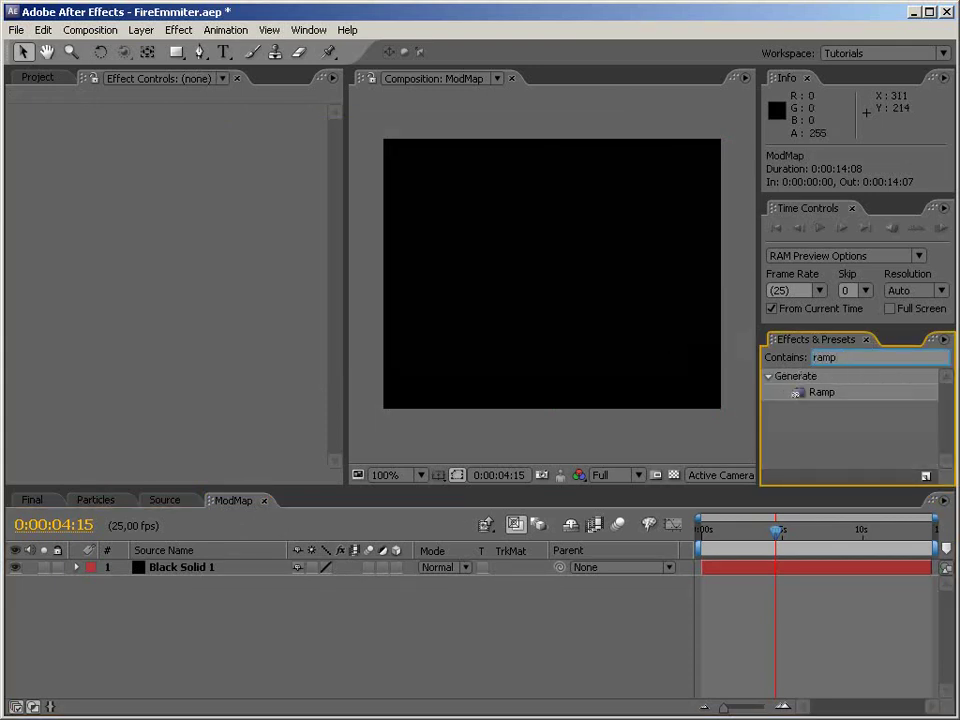
{"action": "left_click_drag", "start_coordinate": [800, 395], "coordinate": [617, 375]}
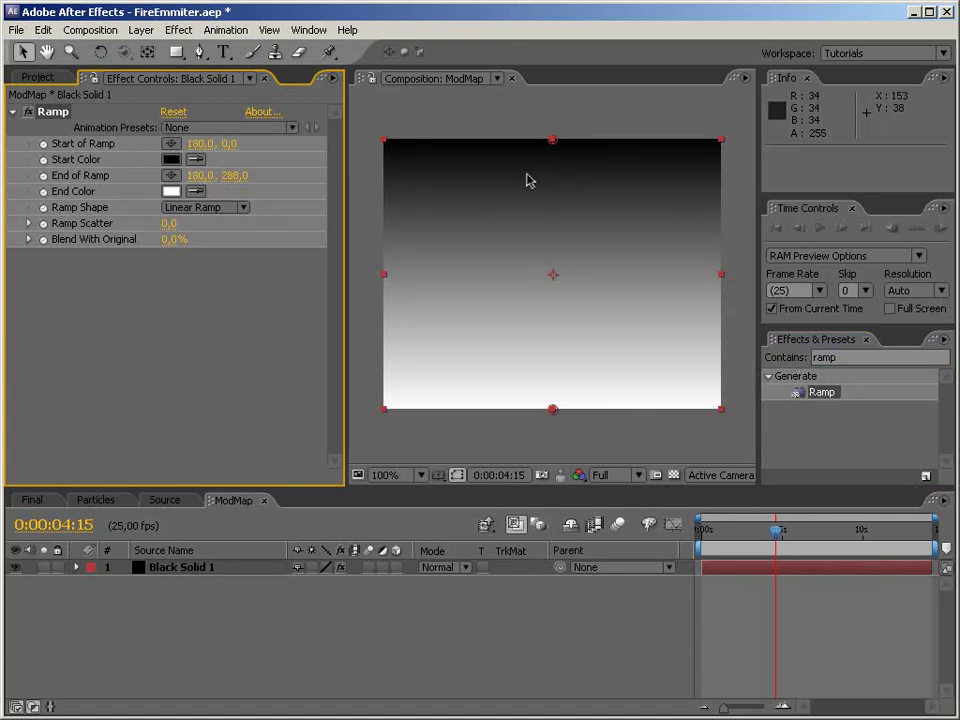
- Find the Turbulent Displace effect and apply it to the black solid on top of the Ramp
{"action": "left_click", "coordinate": [840, 358]}
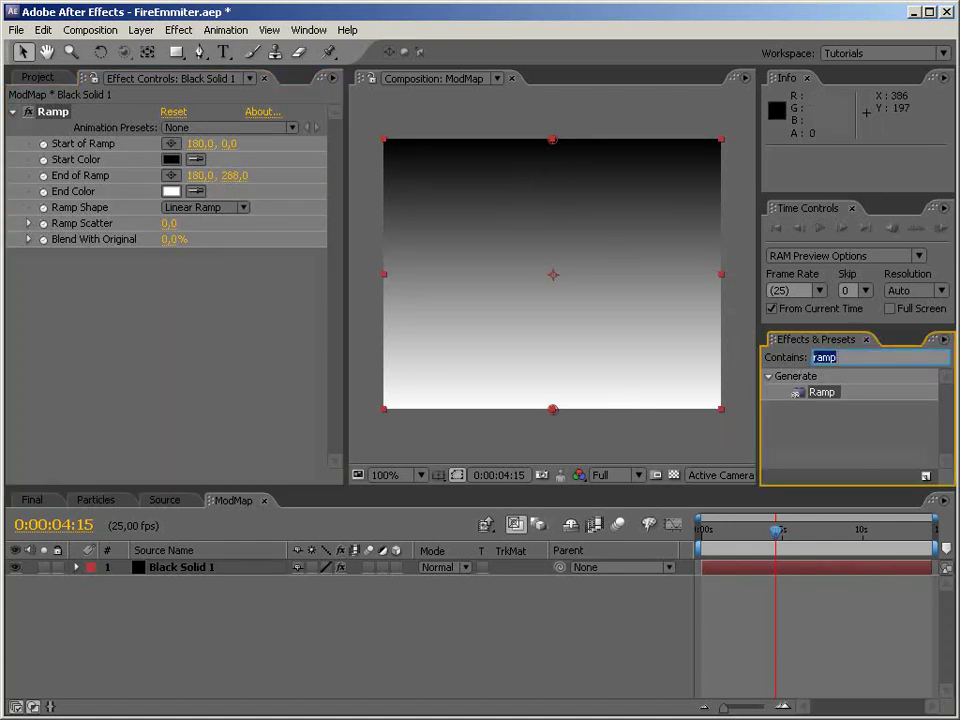
{"action": "type", "text": "tru"}
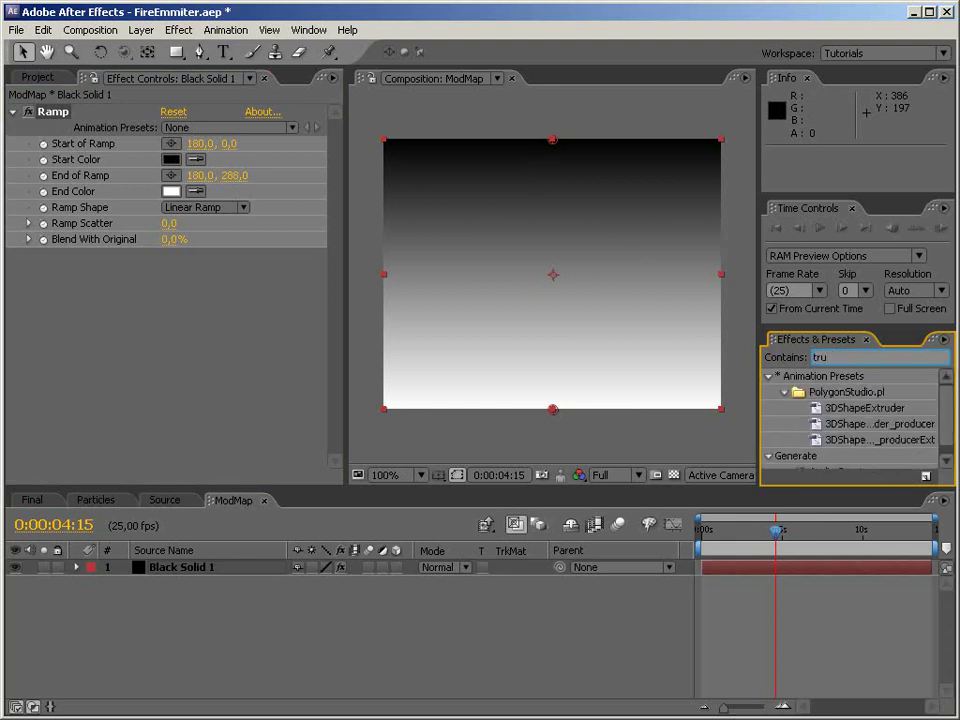
{"action": "type", "text": "b"}
{"action": "key", "text": "BackSpace"}
{"action": "key", "text": "BackSpace"}
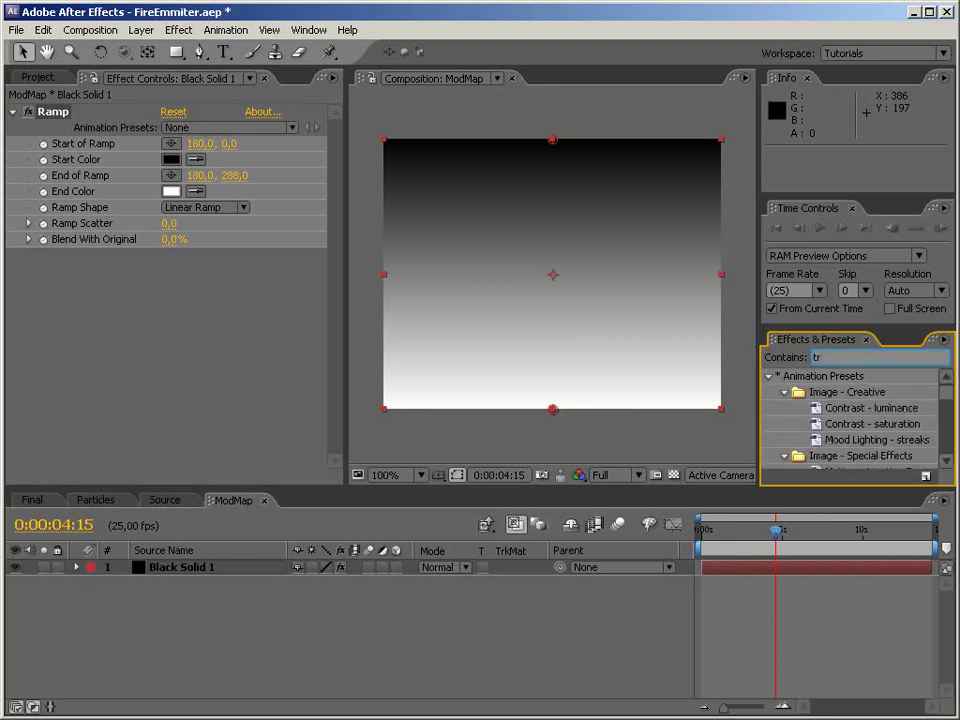
{"action": "key", "text": "BackSpace"}
{"action": "type", "text": "urb"}
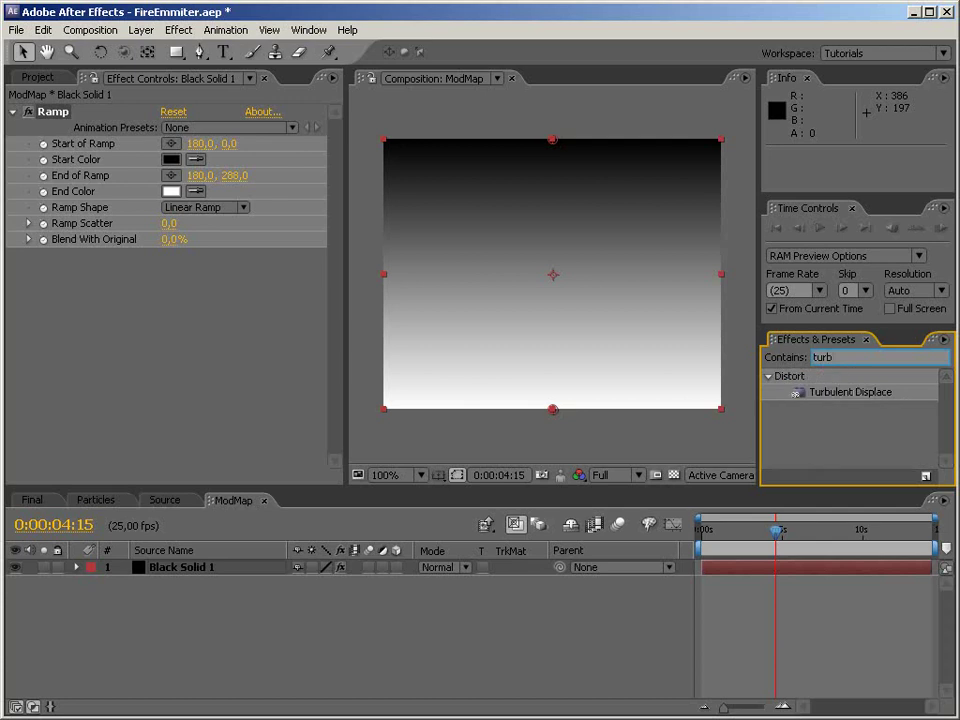
{"action": "left_click_drag", "start_coordinate": [816, 392], "coordinate": [571, 340]}
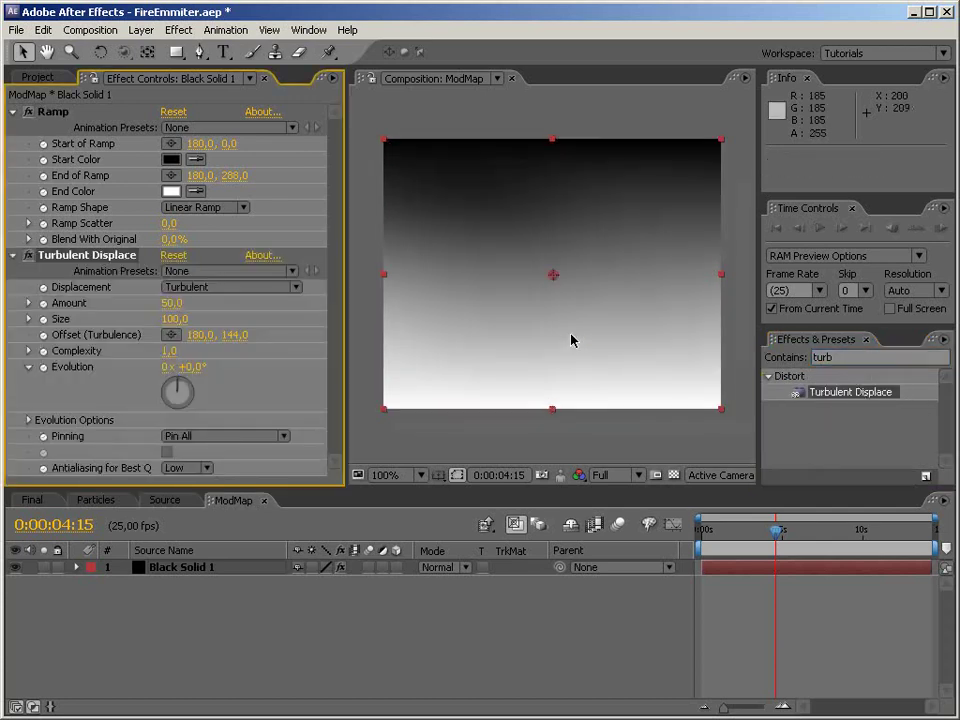
- Set the Turbulent Displace Amount to 379, Size to 5 and Complexity to 4
{"action": "left_click_drag", "start_coordinate": [176, 318], "coordinate": [103, 318]}
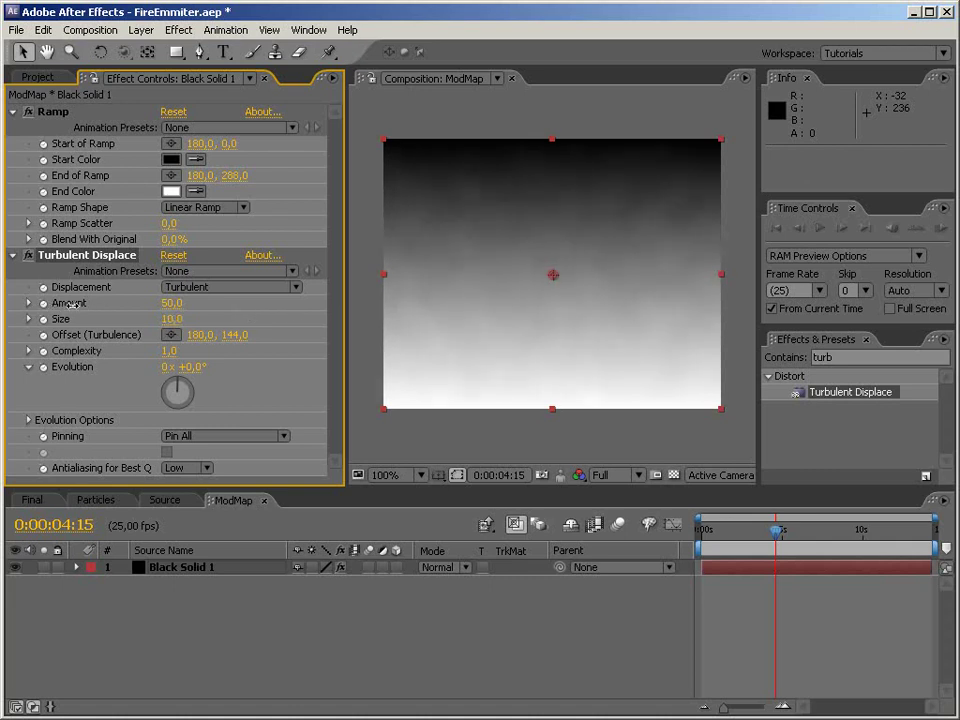
{"action": "left_click_drag", "start_coordinate": [176, 303], "coordinate": [158, 319]}
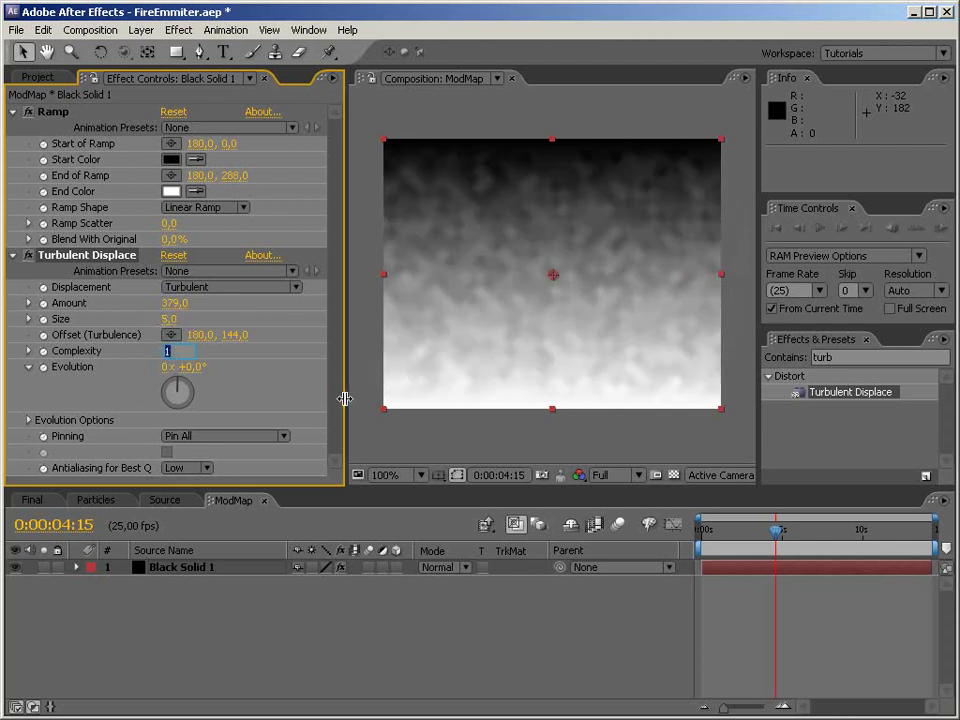
{"action": "type", "text": "4"}
{"action": "key", "text": "Return"}
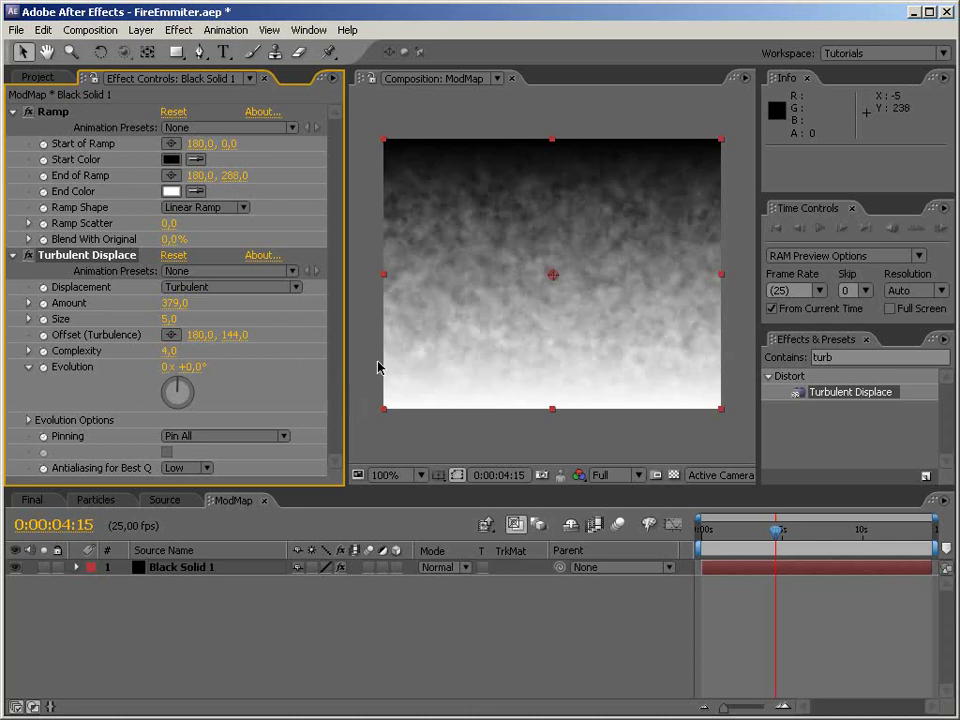
- Raise the Turbulent Displace Amount to 522 and try different Evolution angles up to 1x +308°
{"action": "mouse_move", "coordinate": [188, 367]}
{"action": "left_mouse_down"}
{"action": "mouse_move", "coordinate": [205, 369]}
{"action": "mouse_move", "coordinate": [192, 374]}
{"action": "left_mouse_up"}
{"action": "left_click_drag", "start_coordinate": [174, 303], "coordinate": [190, 303]}
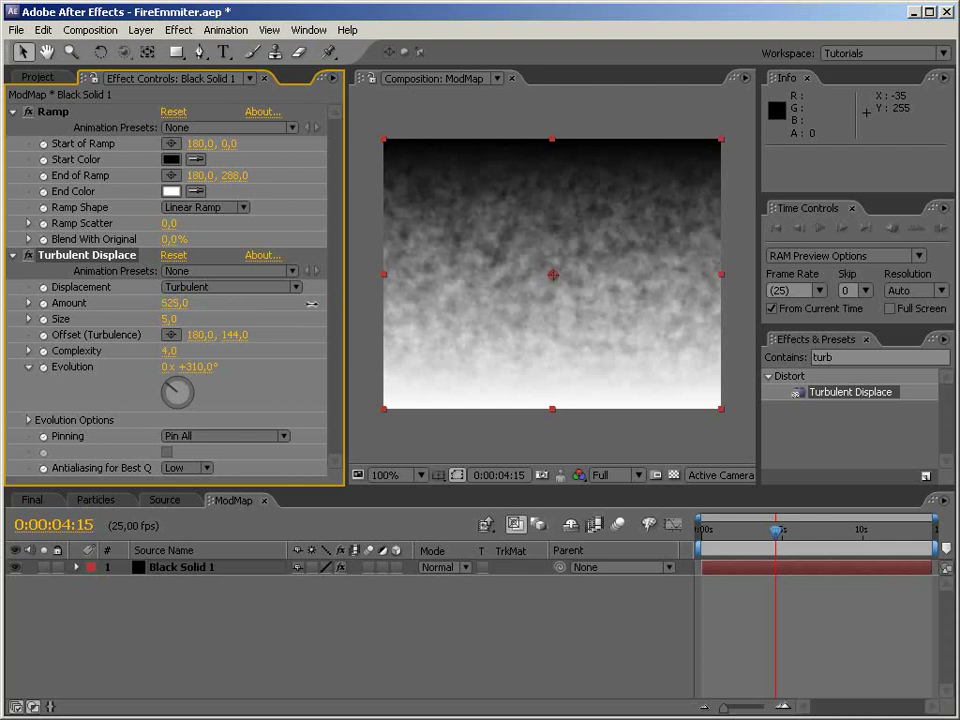
{"action": "left_click_drag", "start_coordinate": [175, 395], "coordinate": [142, 380]}
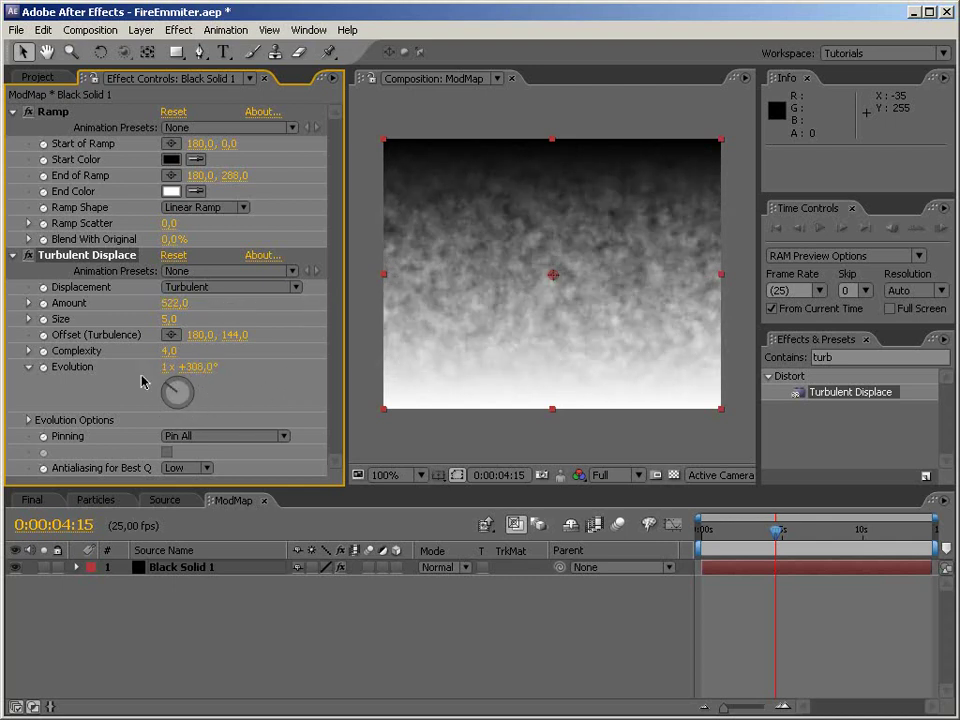
- Set Turbulent Displace to Turbulent Smoother with Size 11 and Complexity 3.9, and vary the Evolution to 2x +343°
{"action": "left_click", "coordinate": [221, 288]}
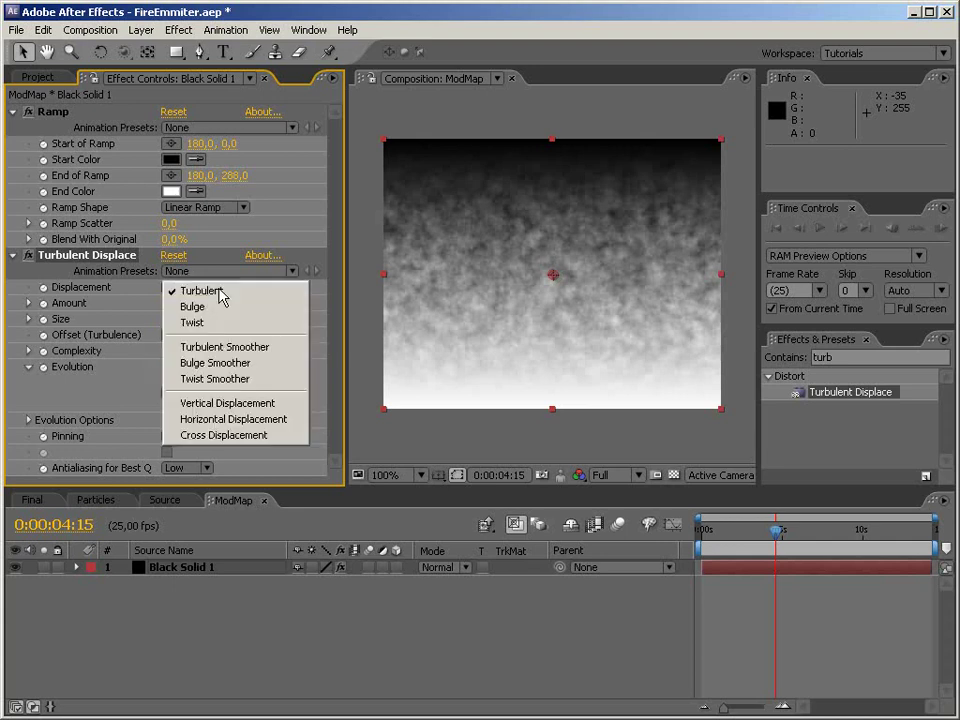
{"action": "left_click", "coordinate": [242, 350]}
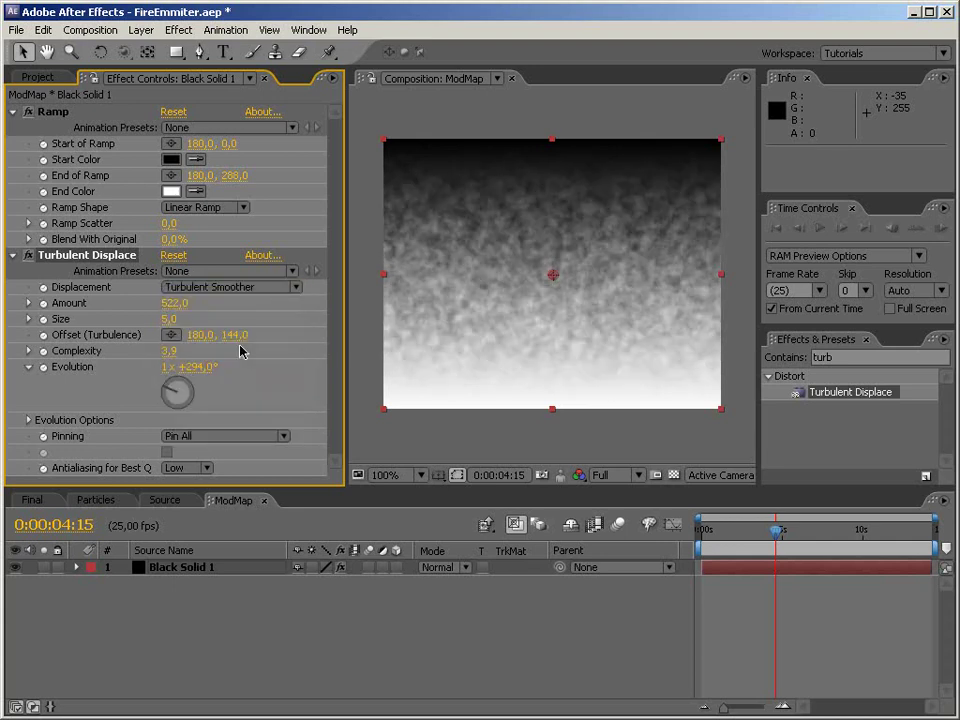
{"action": "left_click_drag", "start_coordinate": [215, 380], "coordinate": [185, 364]}
{"action": "mouse_move", "coordinate": [168, 318]}
{"action": "left_mouse_down"}
{"action": "mouse_move", "coordinate": [178, 319]}
{"action": "mouse_move", "coordinate": [163, 320]}
{"action": "left_mouse_up"}
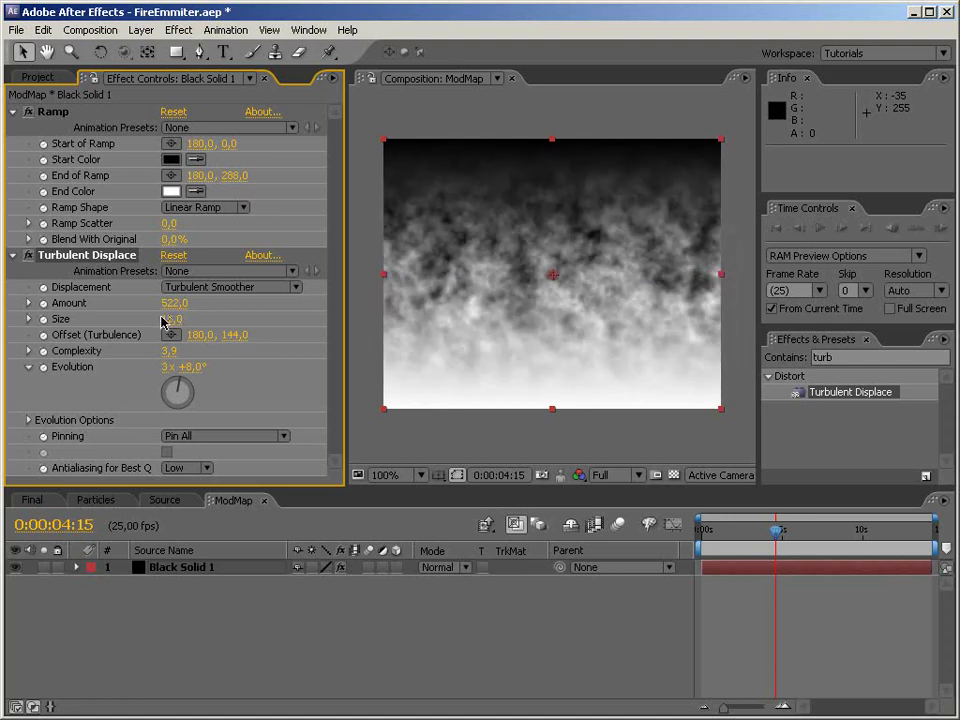
{"action": "left_click_drag", "start_coordinate": [193, 407], "coordinate": [176, 383]}
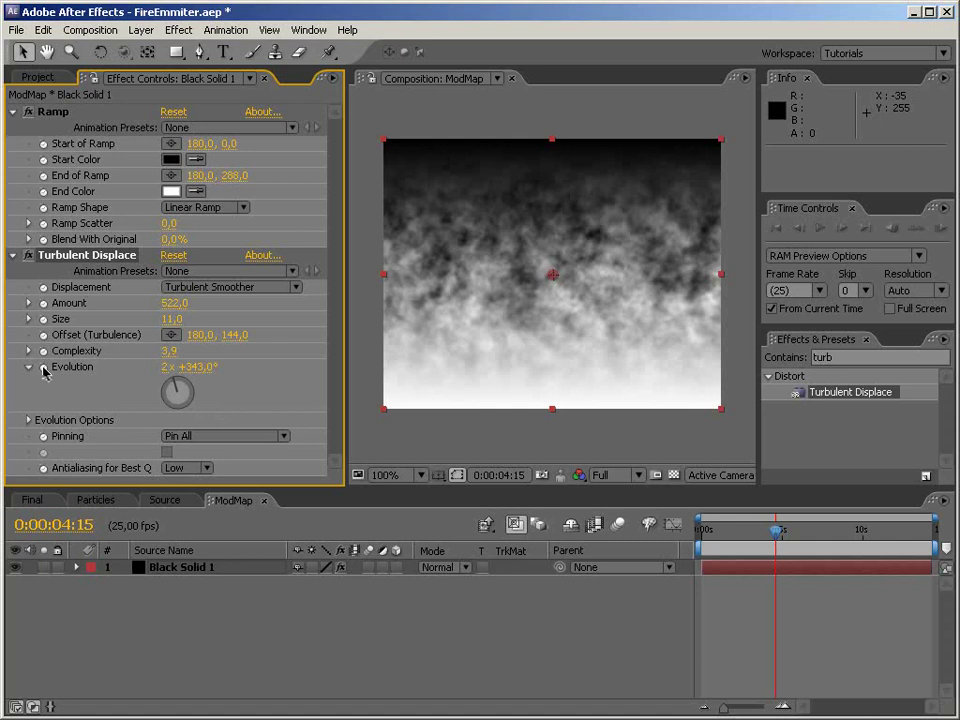
- Add the expression time * 1000 to the Turbulent Displace Evolution and RAM preview the animated map
{"action": "left_click", "coordinate": [44, 369], "text": "alt"}
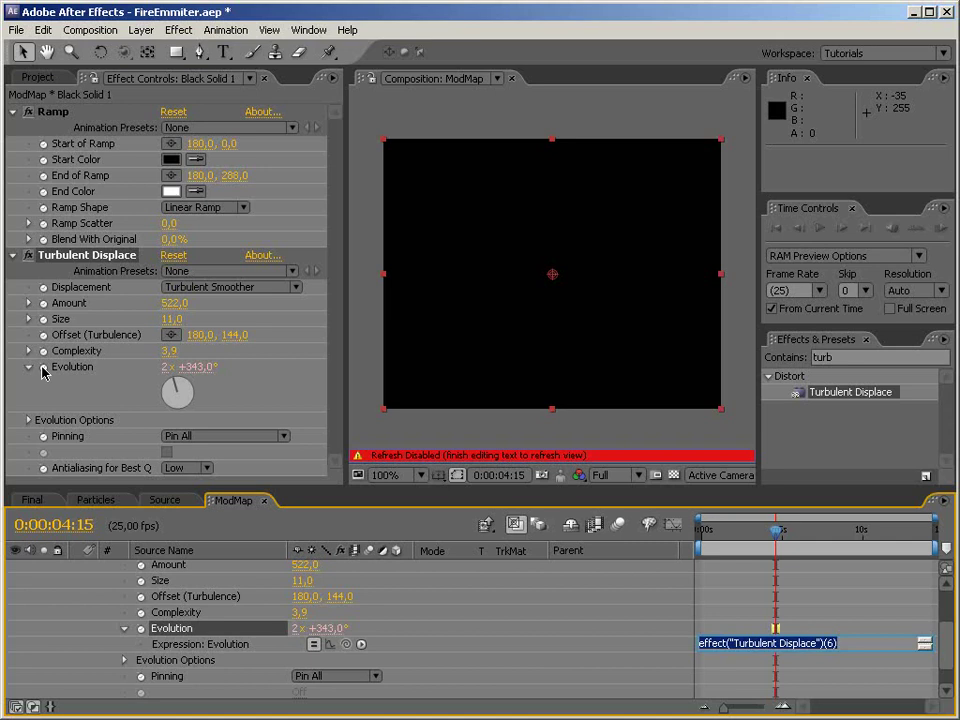
{"action": "type", "text": "time * 1000"}
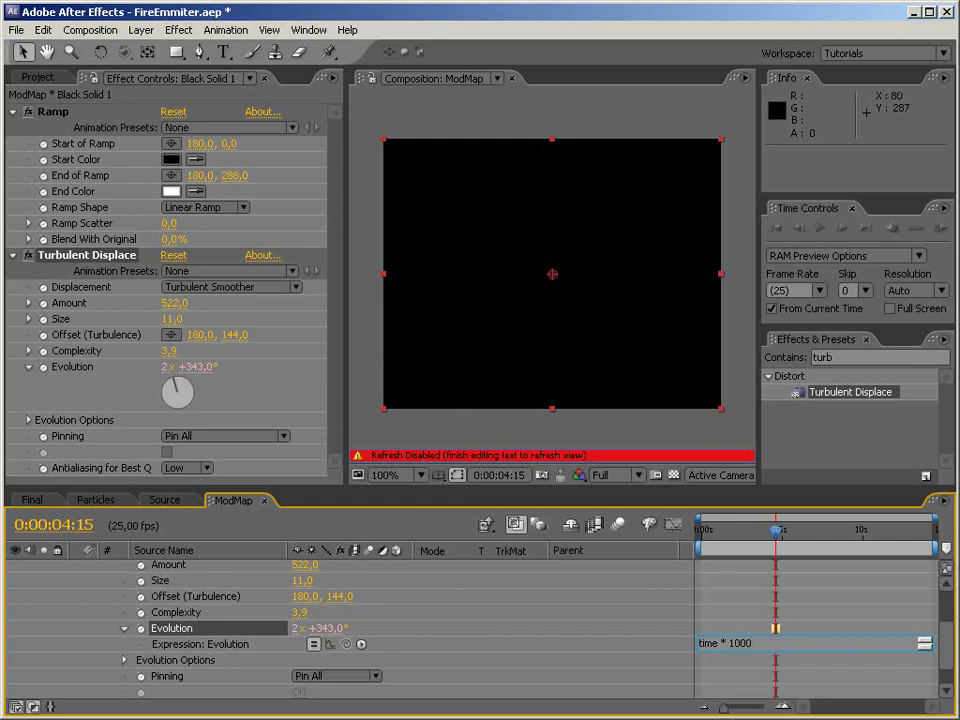
{"action": "left_click", "coordinate": [457, 412]}
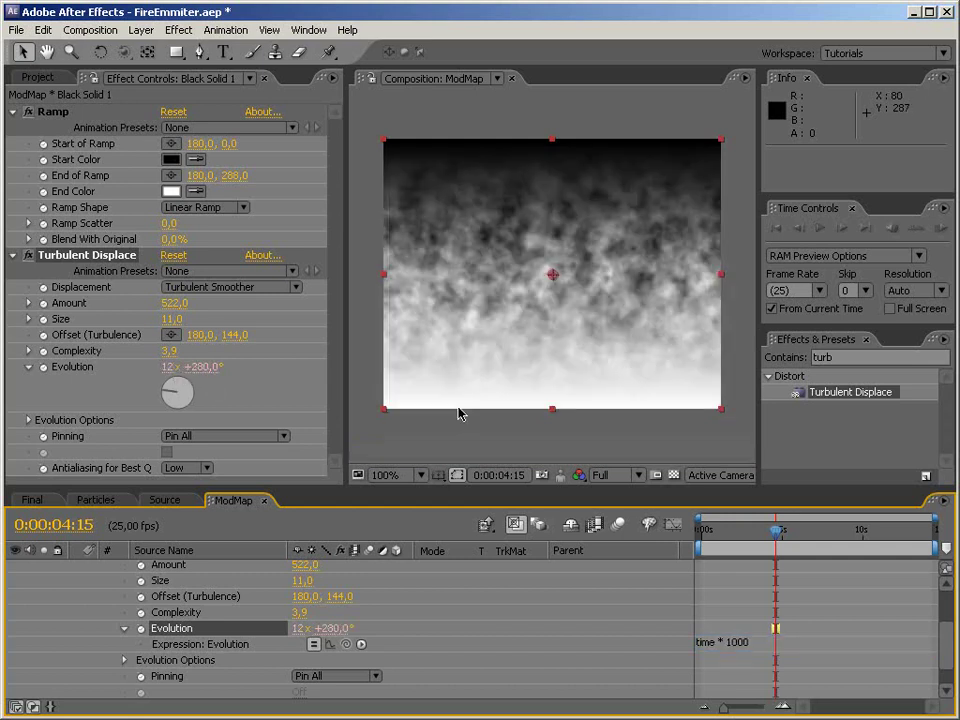
{"action": "key", "text": "KP_0"}
- In the Particles composition, place the ModMap layer below Source and hide it
{"action": "left_click", "coordinate": [105, 502]}
{"action": "left_click_drag", "start_coordinate": [150, 566], "coordinate": [150, 602]}
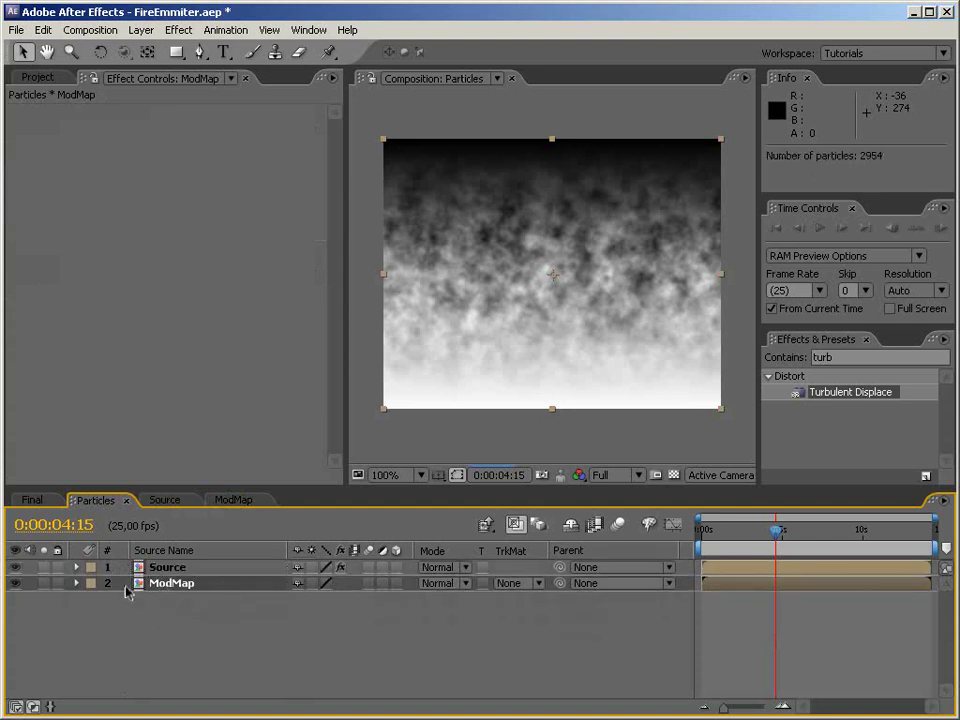
{"action": "left_click", "coordinate": [15, 586]}
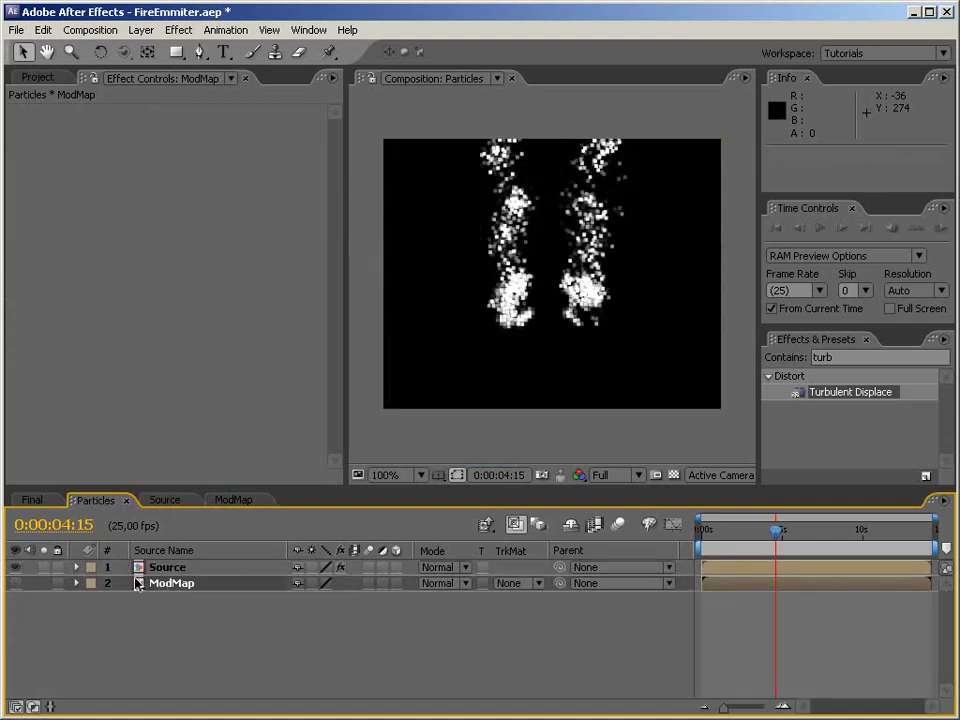
- On the Source layer's Particle Playground, choose 2. ModMap as the Persistent Property Mapper's map layer
{"action": "left_click", "coordinate": [168, 569]}
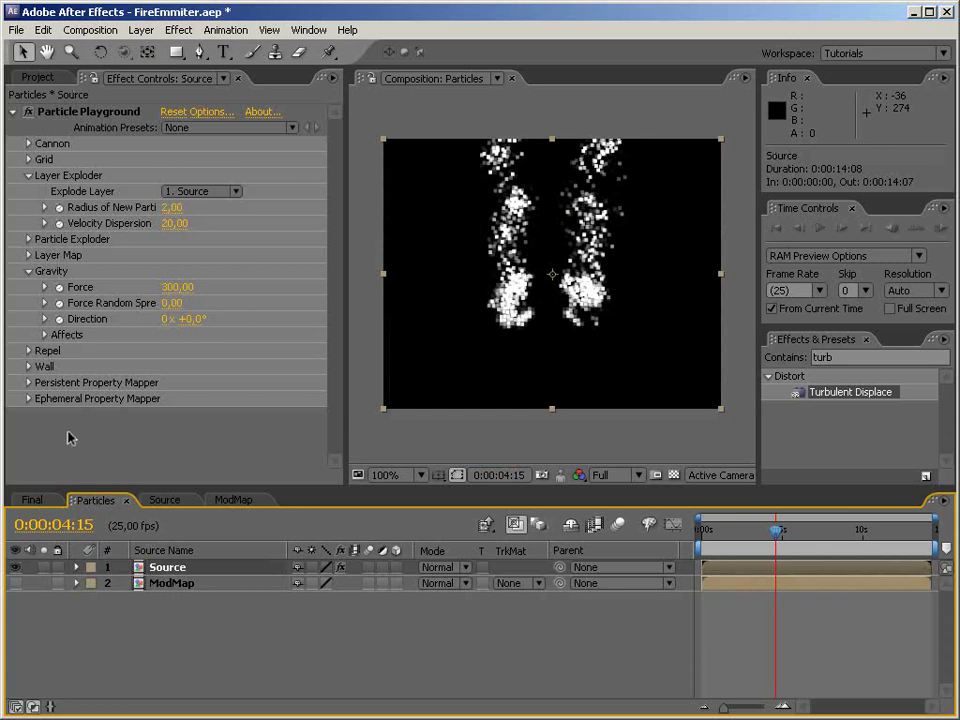
{"action": "left_click", "coordinate": [29, 383]}
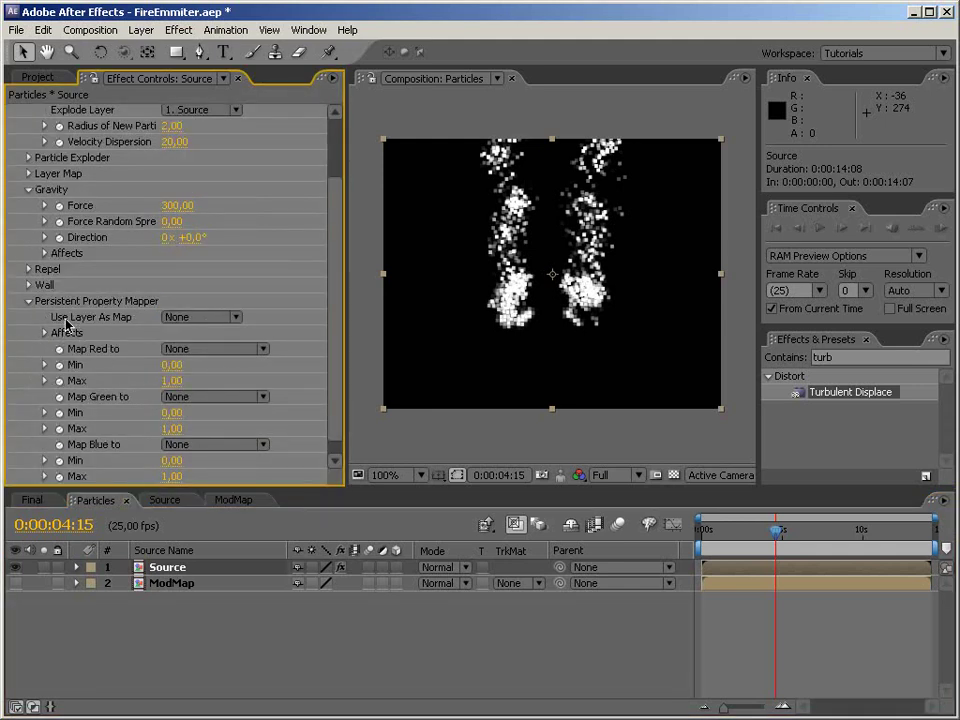
{"action": "left_click", "coordinate": [200, 318]}
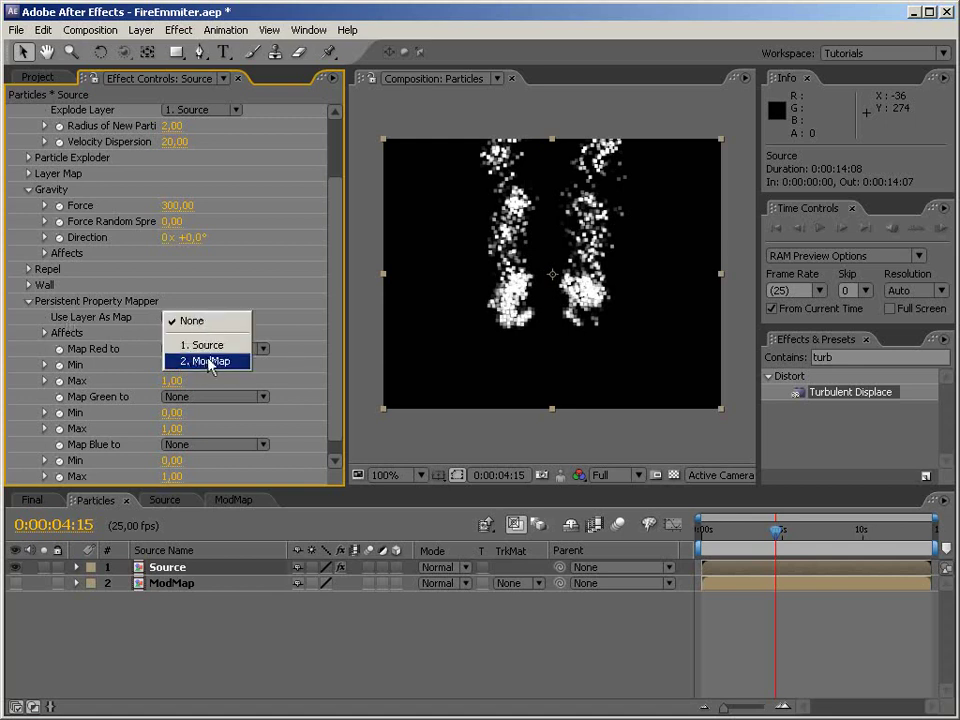
{"action": "left_click", "coordinate": [208, 362]}
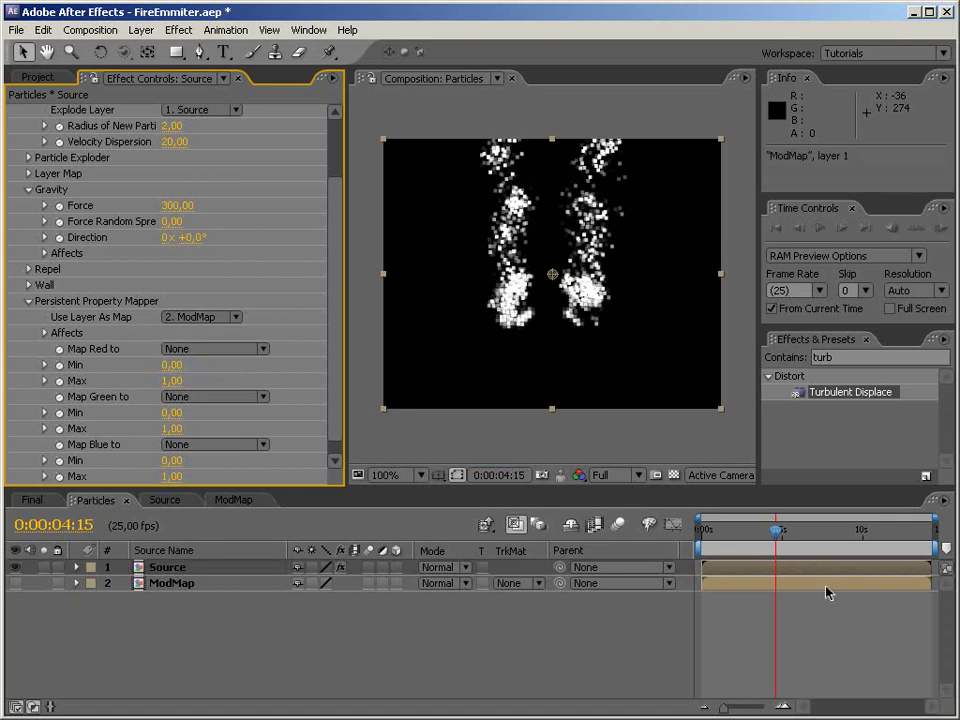
- Go to 0:00:02:07 and set the Persistent Property Mapper's Map Red to Opacity
{"action": "left_click", "coordinate": [738, 541]}
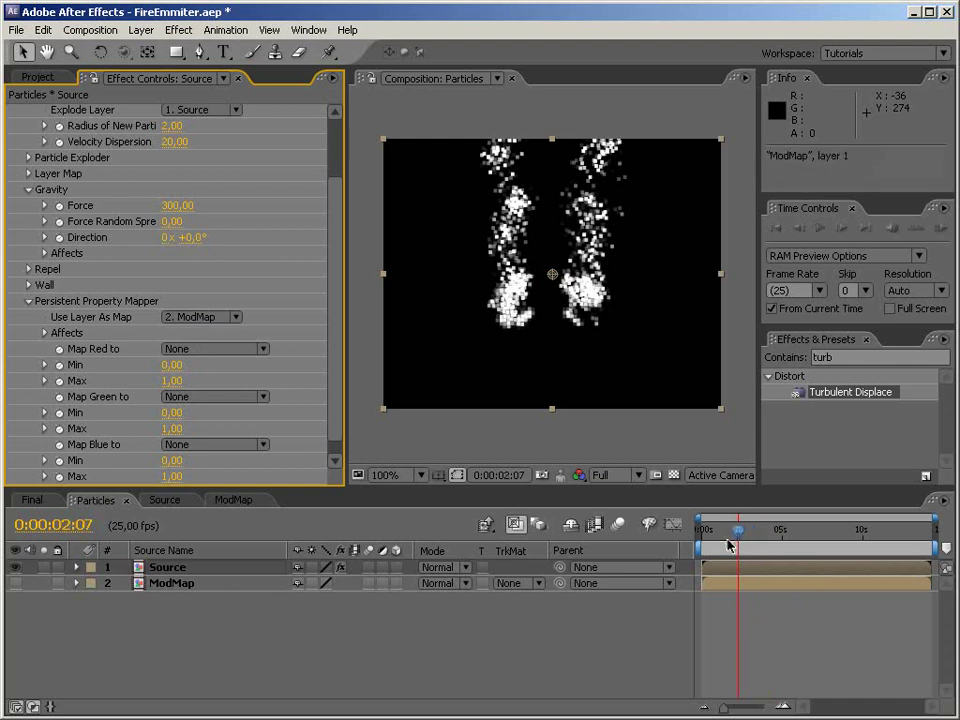
{"action": "left_click", "coordinate": [725, 544]}
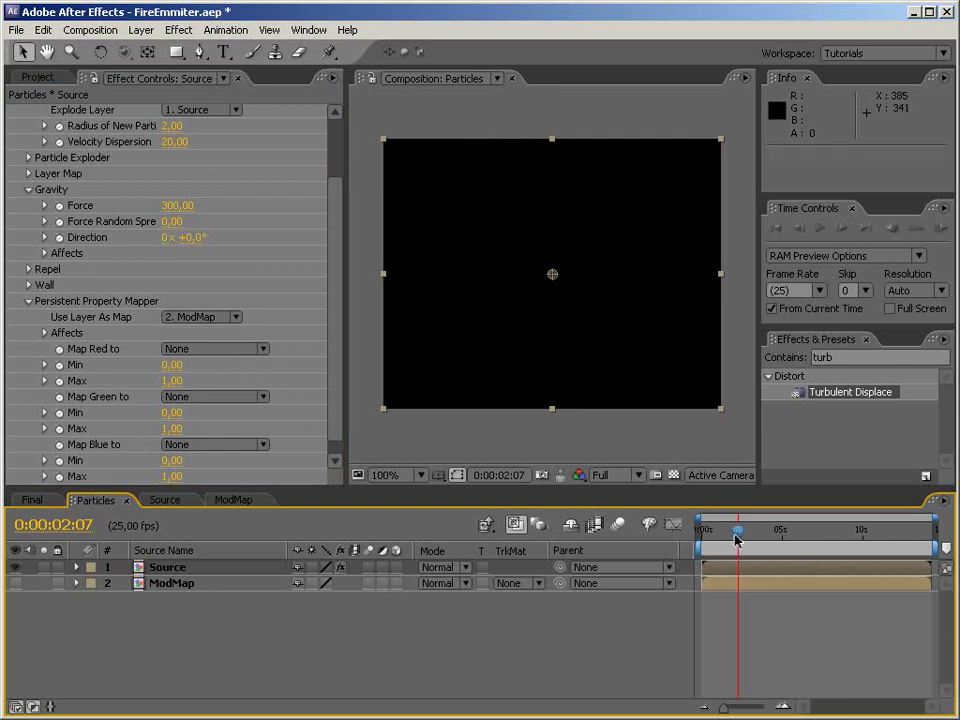
{"action": "left_click", "coordinate": [207, 352]}
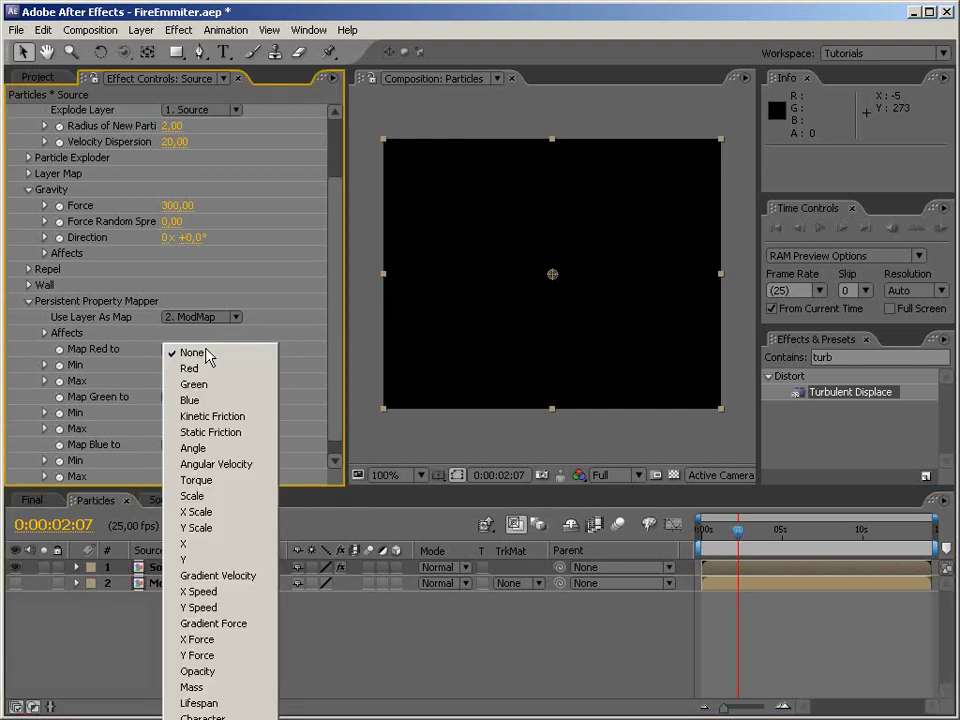
{"action": "left_click", "coordinate": [218, 673]}
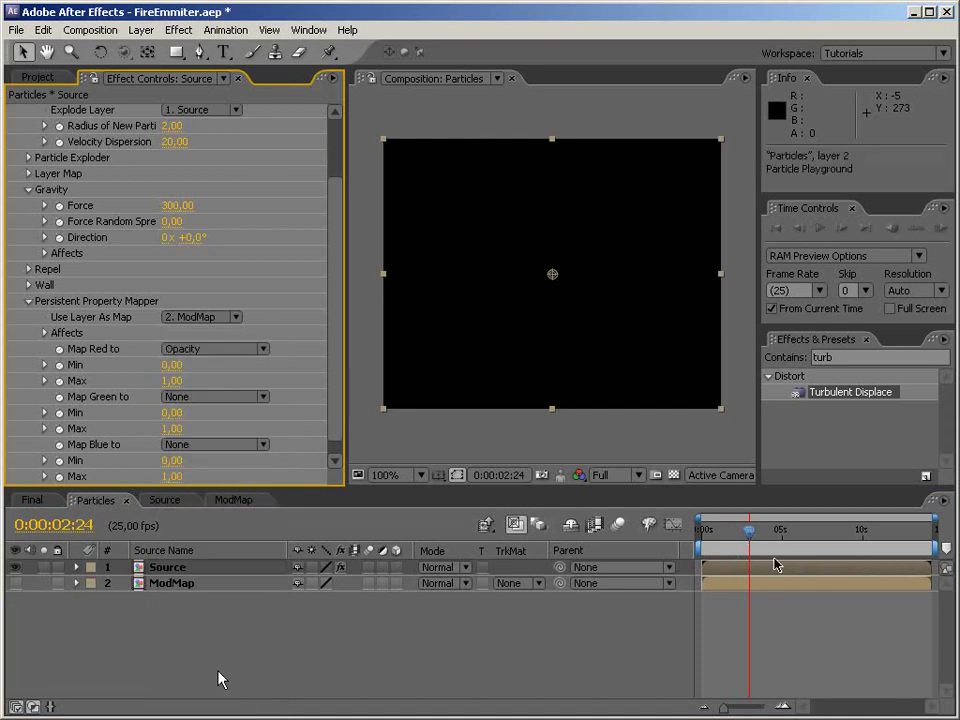
- RAM preview the Particles composition from 0:00:02:24 to check the opacity mapping on the rising particles
{"action": "left_click", "coordinate": [775, 565]}
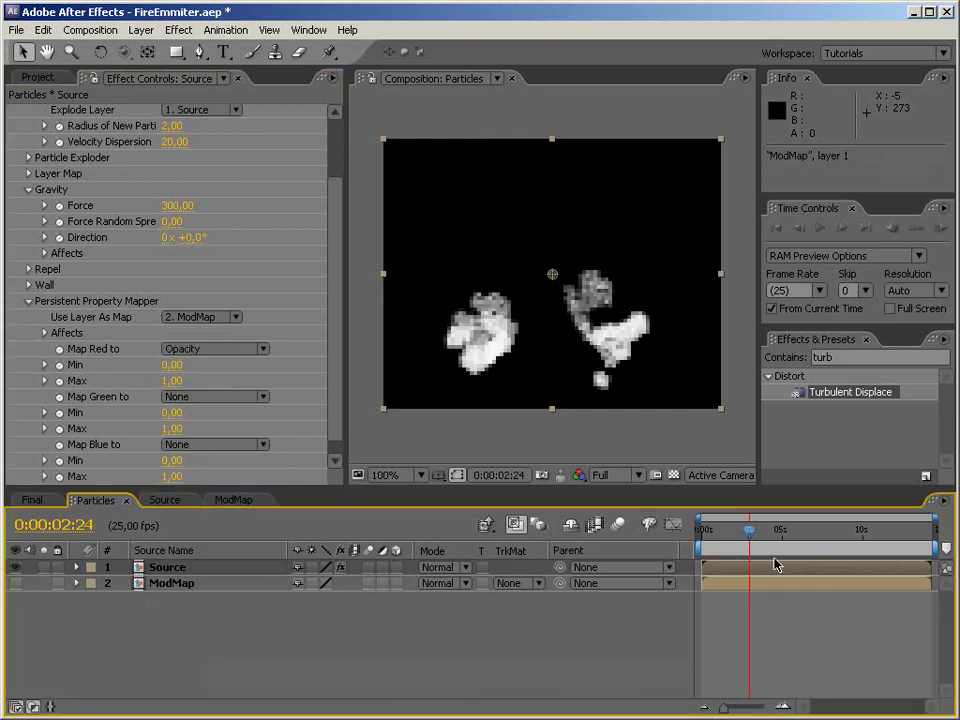
{"action": "key", "text": "KP_0"}
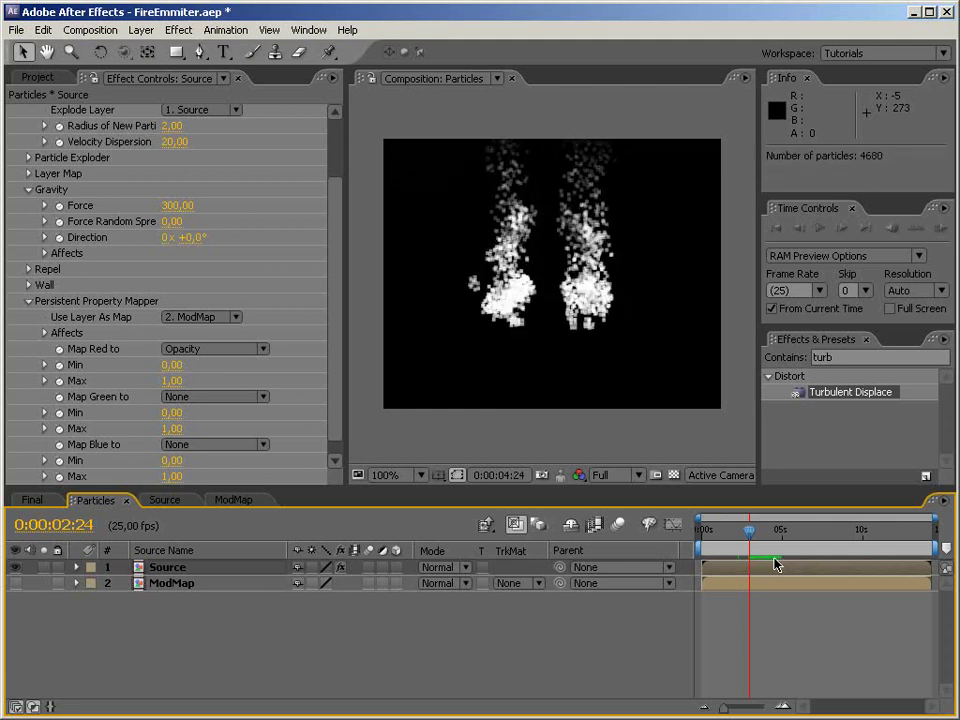
{"action": "left_click", "coordinate": [776, 566]}
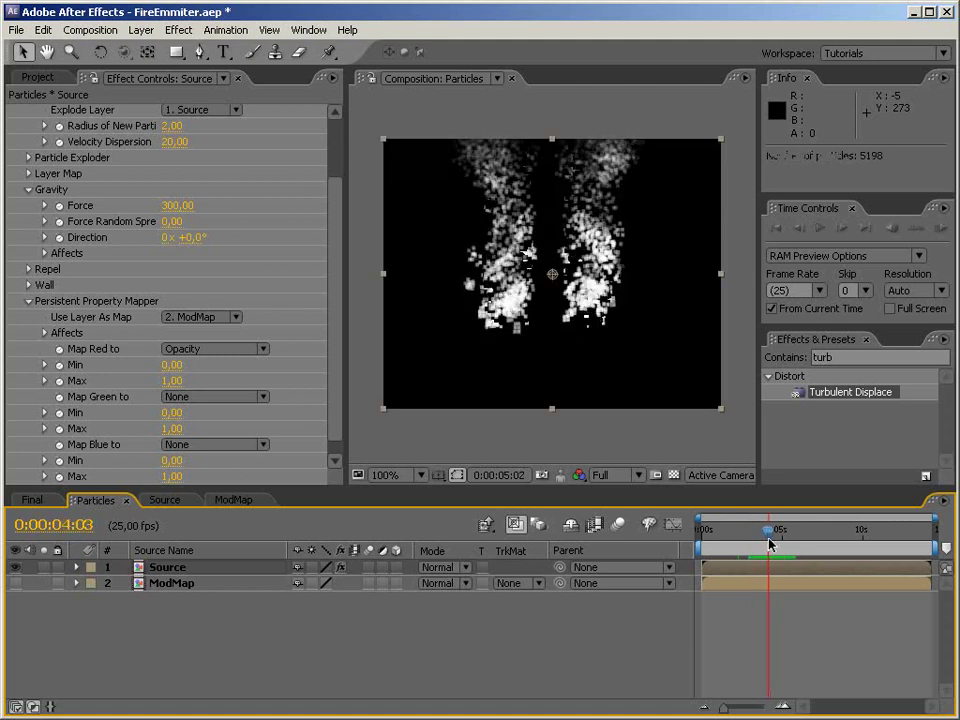
- In the Persistent Property Mapper, set the Min of Map Red to -0.20 and choose Y Force for Map Green
{"action": "left_click", "coordinate": [172, 365]}
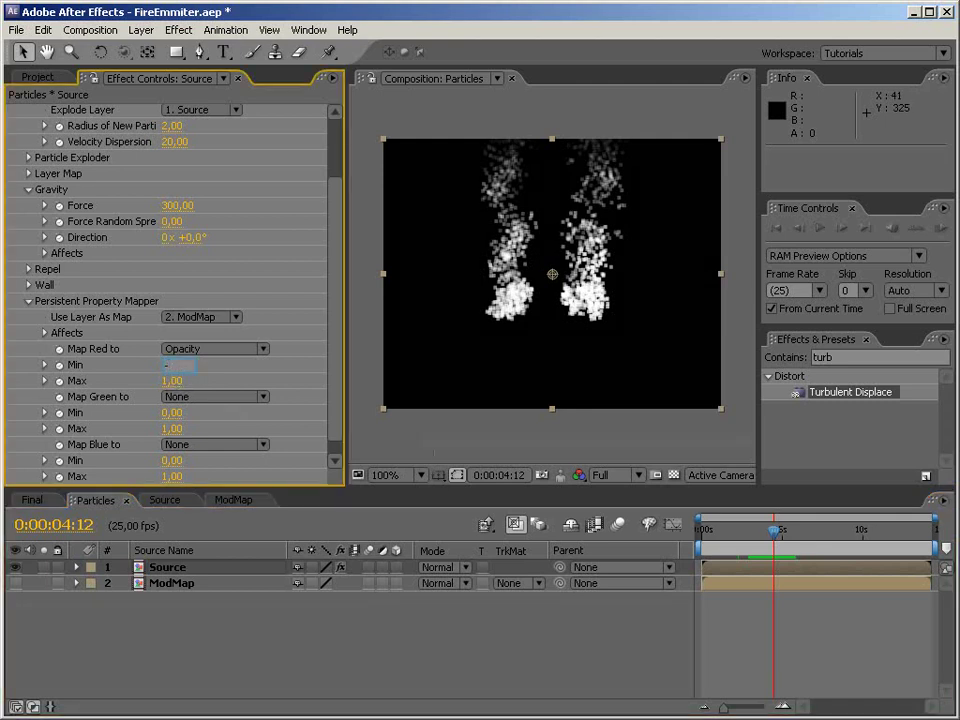
{"action": "key", "text": "Return"}
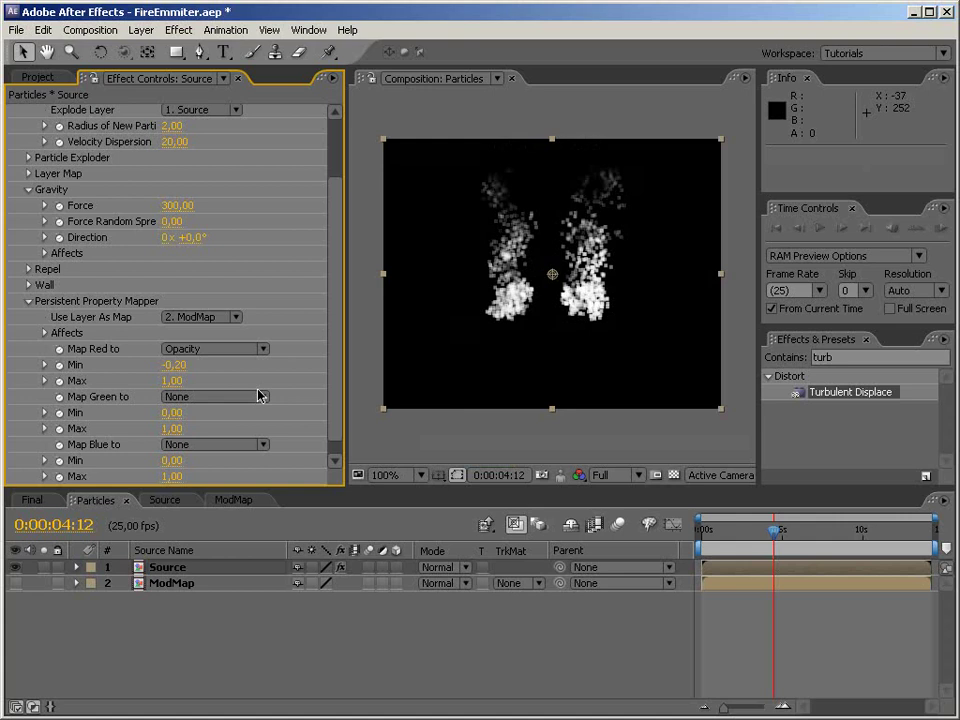
{"action": "left_click", "coordinate": [197, 401]}
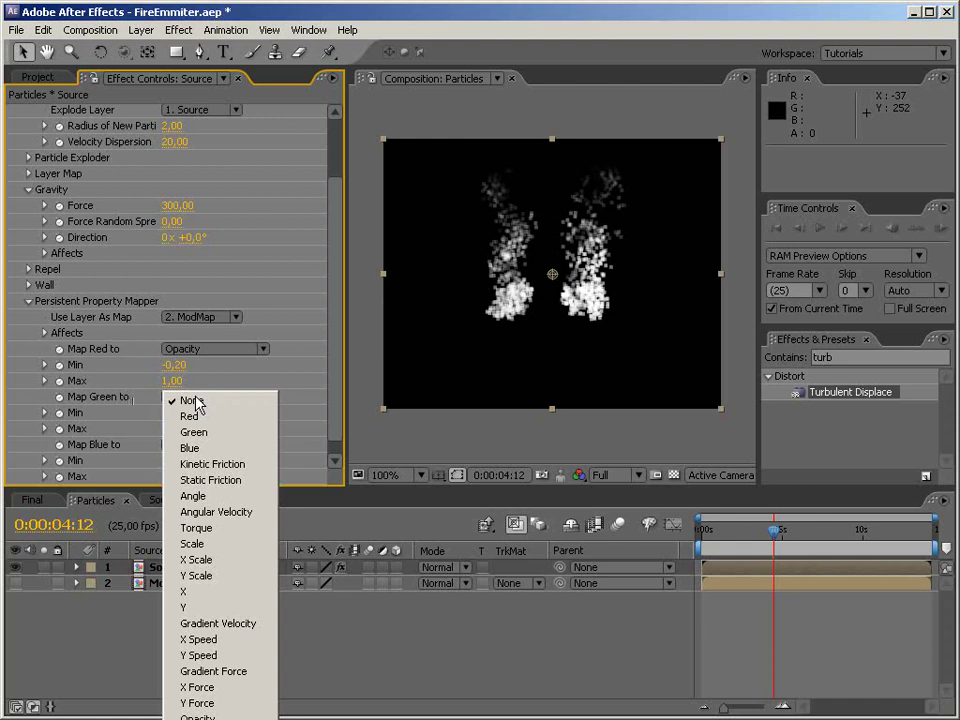
{"action": "left_click", "coordinate": [234, 704]}
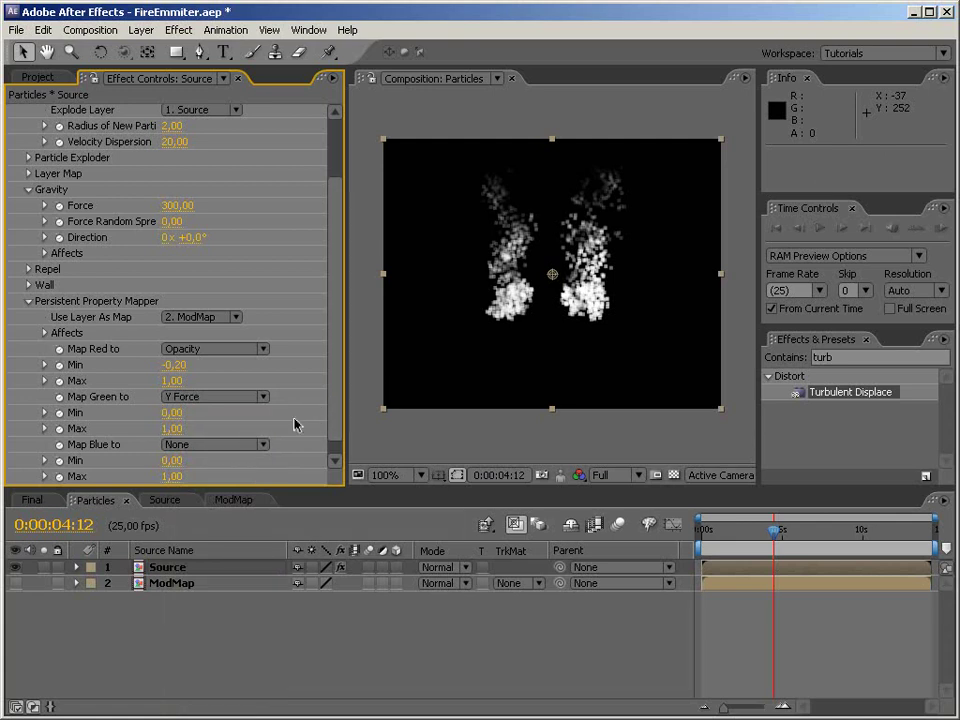
- Set the Max of Map Green to -30 and RAM preview the particles from 0:00:04:12
{"action": "left_click", "coordinate": [173, 428]}
{"action": "type", "text": "-30"}
{"action": "key", "text": "Return"}
{"action": "left_click_drag", "start_coordinate": [181, 426], "coordinate": [183, 429]}
{"action": "key", "text": "KP_0"}
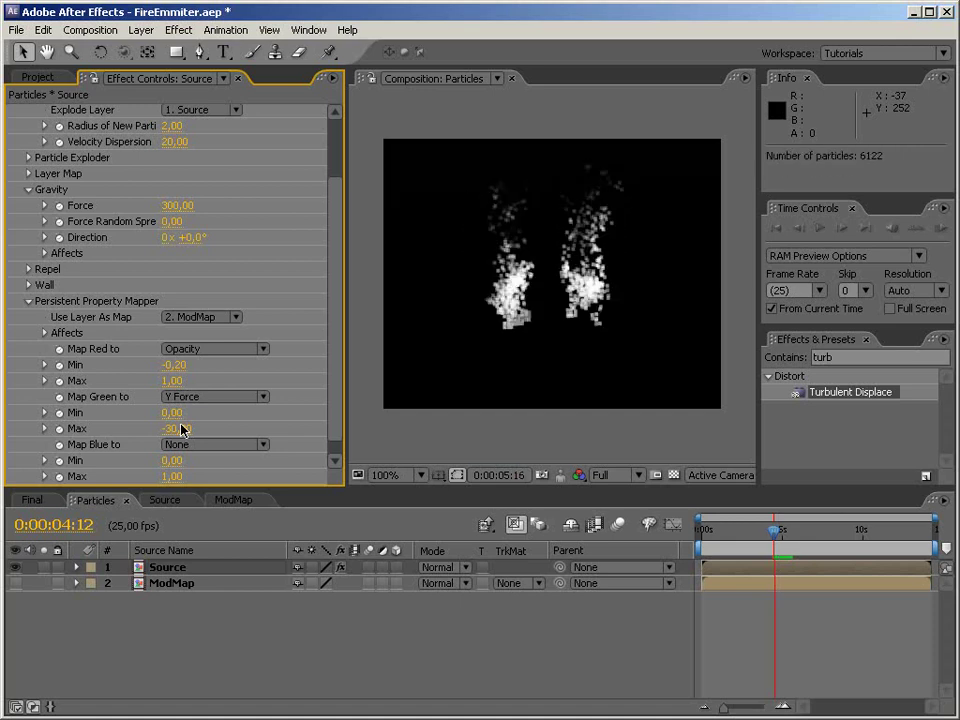
{"action": "key", "text": "space"}
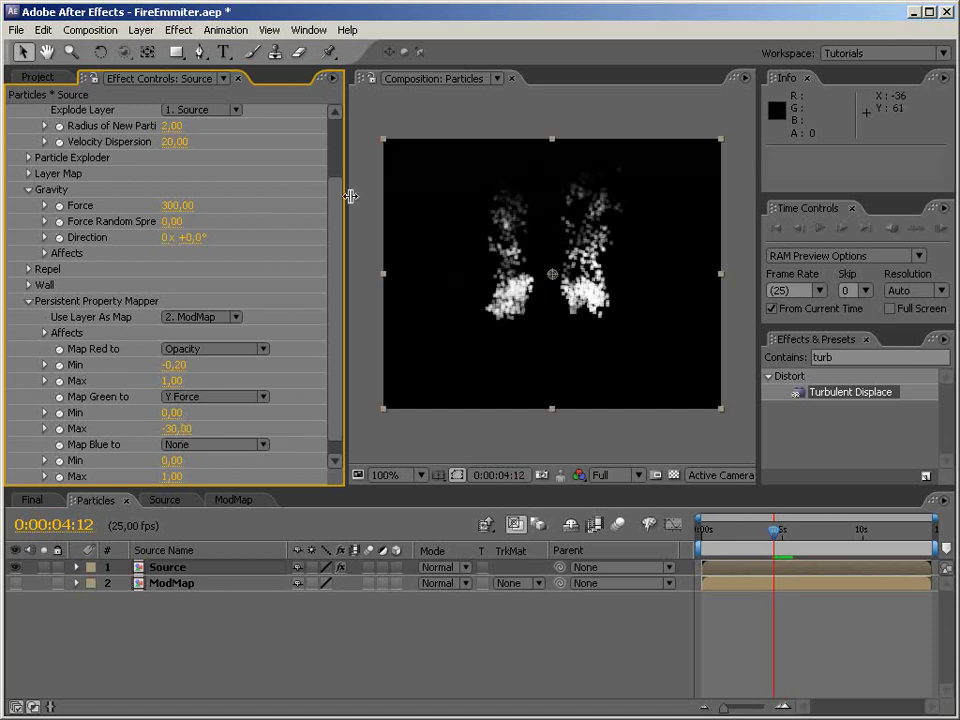
- Collapse the Particle Playground settings and apply the Fast Blur effect to the Source layer below them
{"action": "scroll", "coordinate": [330, 200], "scroll_direction": "up", "scroll_amount": 3}
{"action": "left_click", "coordinate": [13, 111]}
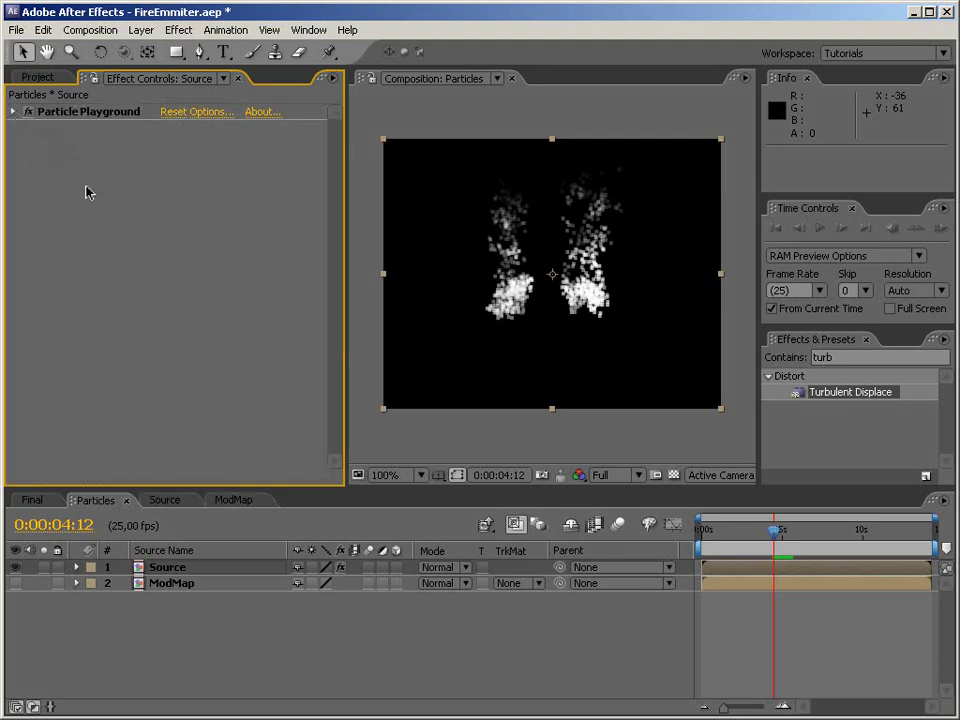
{"action": "left_click", "coordinate": [820, 357]}
{"action": "double_click", "coordinate": [818, 357]}
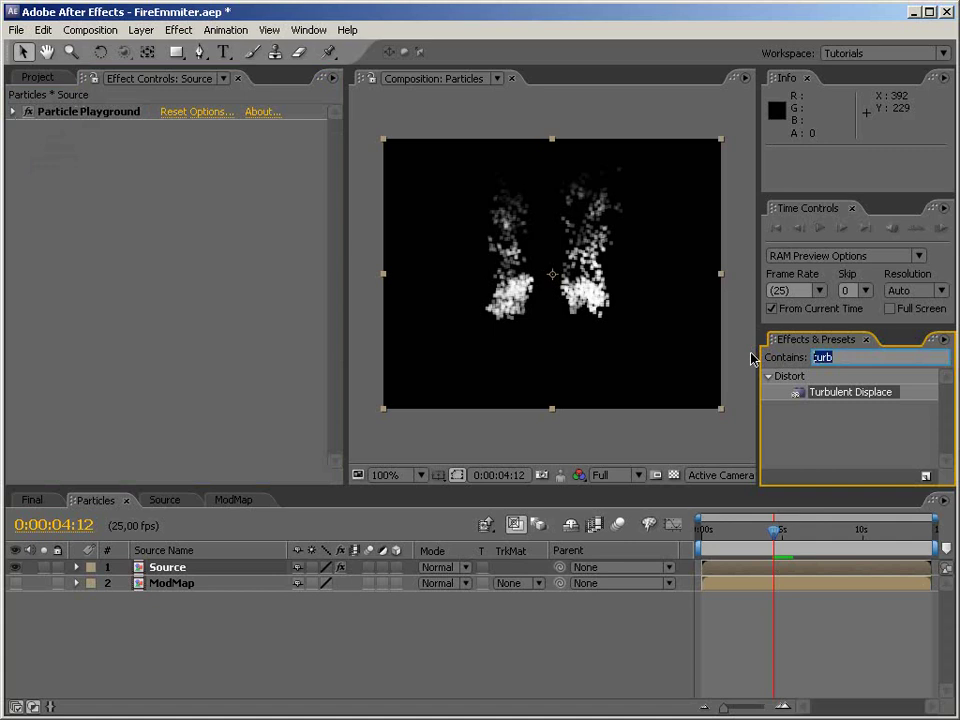
{"action": "type", "text": "fast b"}
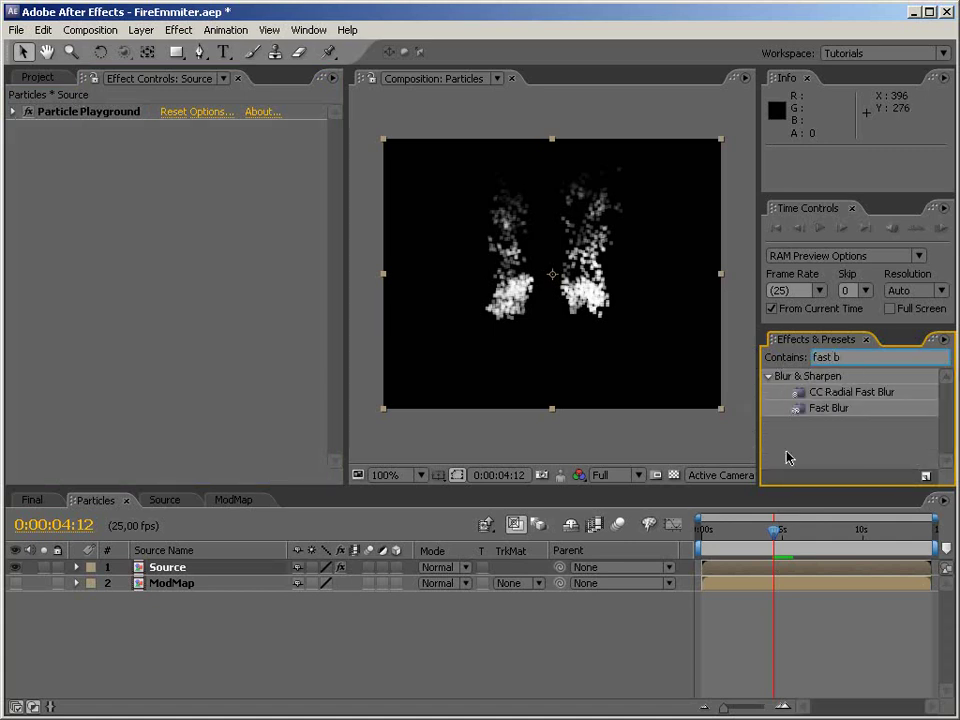
{"action": "left_click_drag", "start_coordinate": [825, 409], "coordinate": [217, 369]}
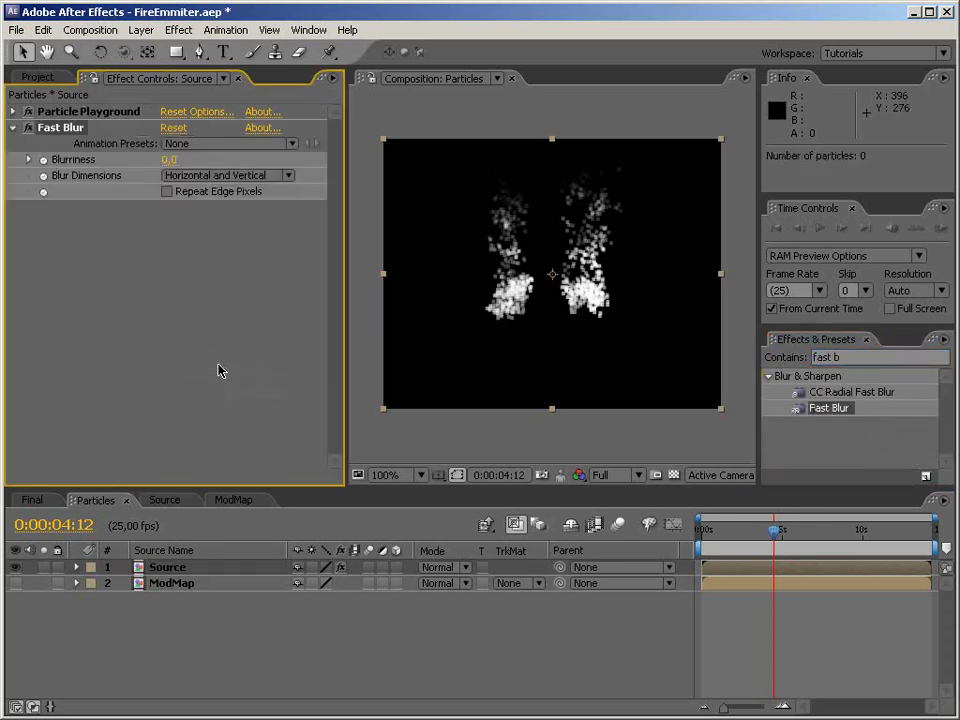
- Set the Fast Blur's Blurriness on the Source layer to 7
{"action": "left_click", "coordinate": [170, 161]}
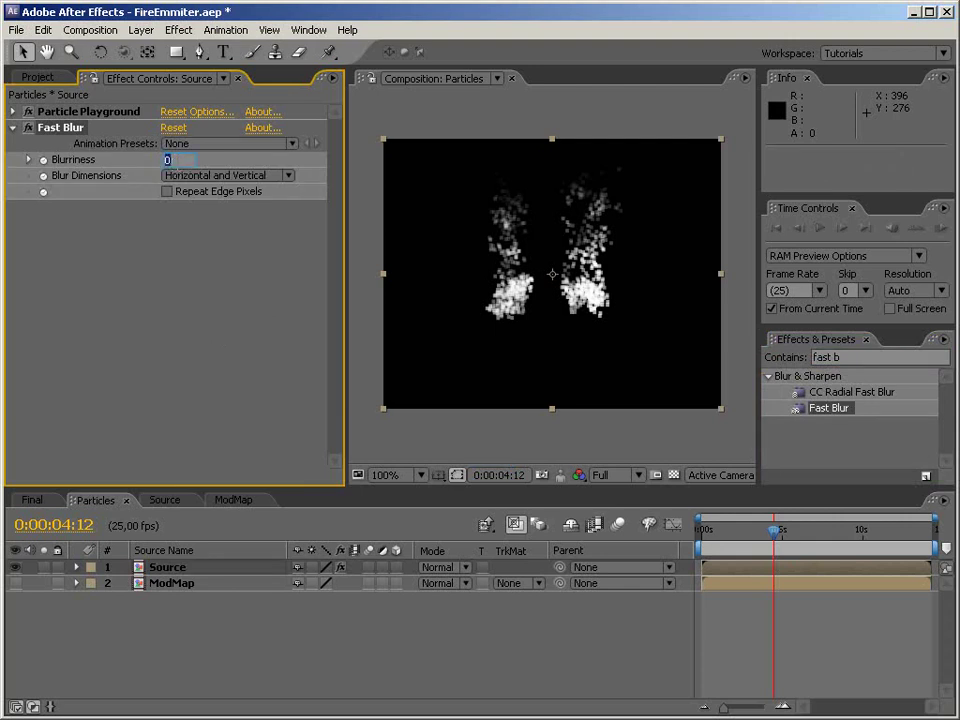
{"action": "type", "text": "5"}
{"action": "key", "text": "Return"}
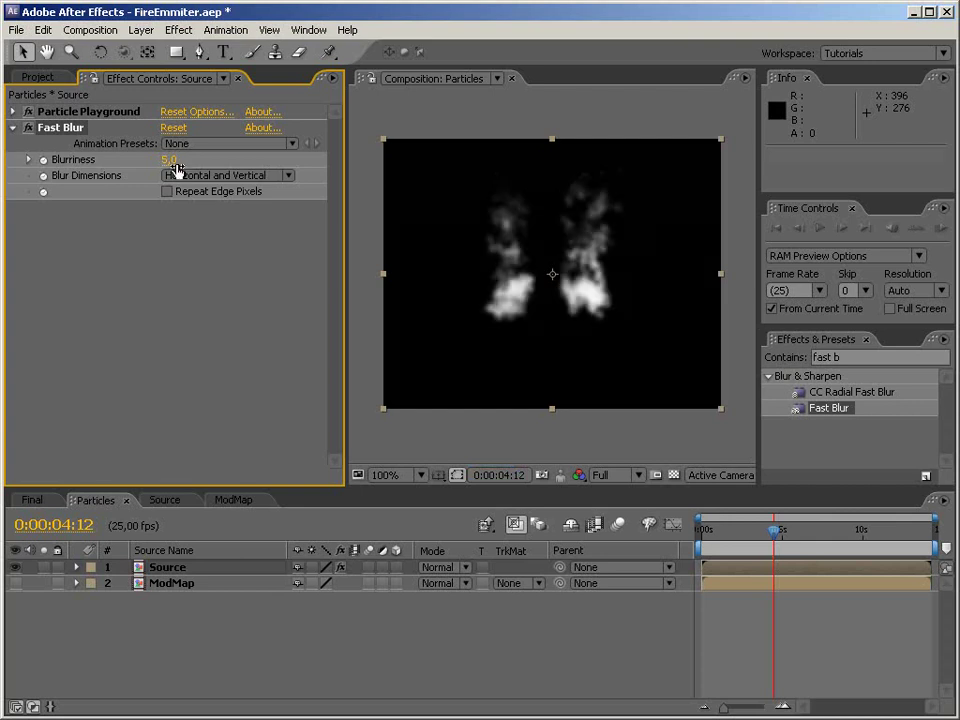
{"action": "left_click", "coordinate": [173, 164]}
{"action": "type", "text": "7"}
{"action": "key", "text": "Return"}
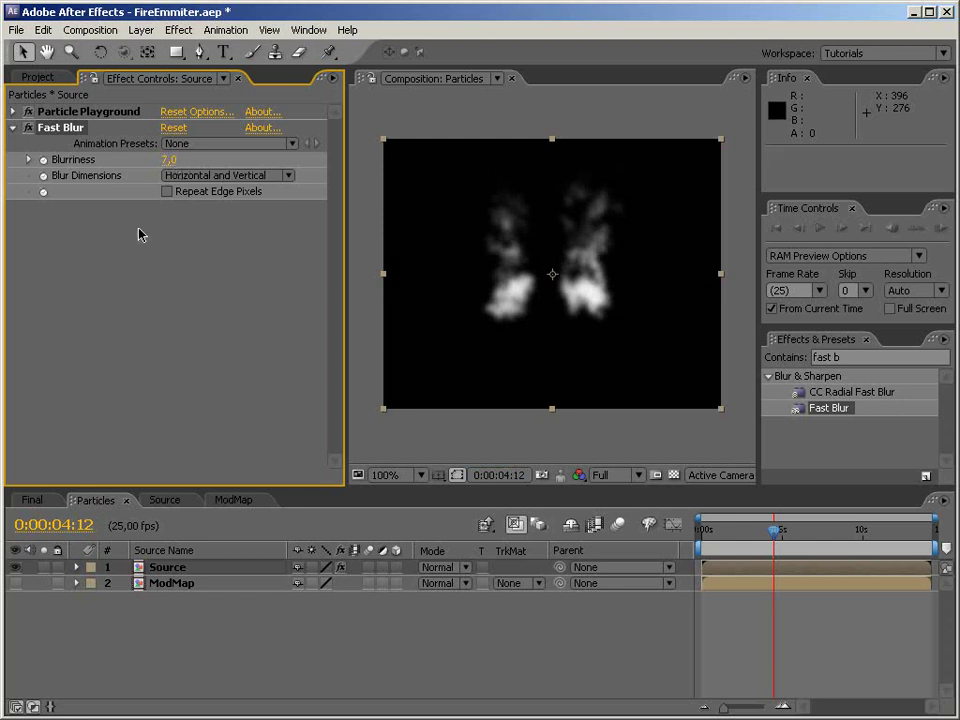
- In Particle Playground's Layer Exploder, set the Radius of New Particles to 3 and the Velocity Dispersion to 60
{"action": "left_click", "coordinate": [18, 114]}
{"action": "left_click", "coordinate": [17, 113]}
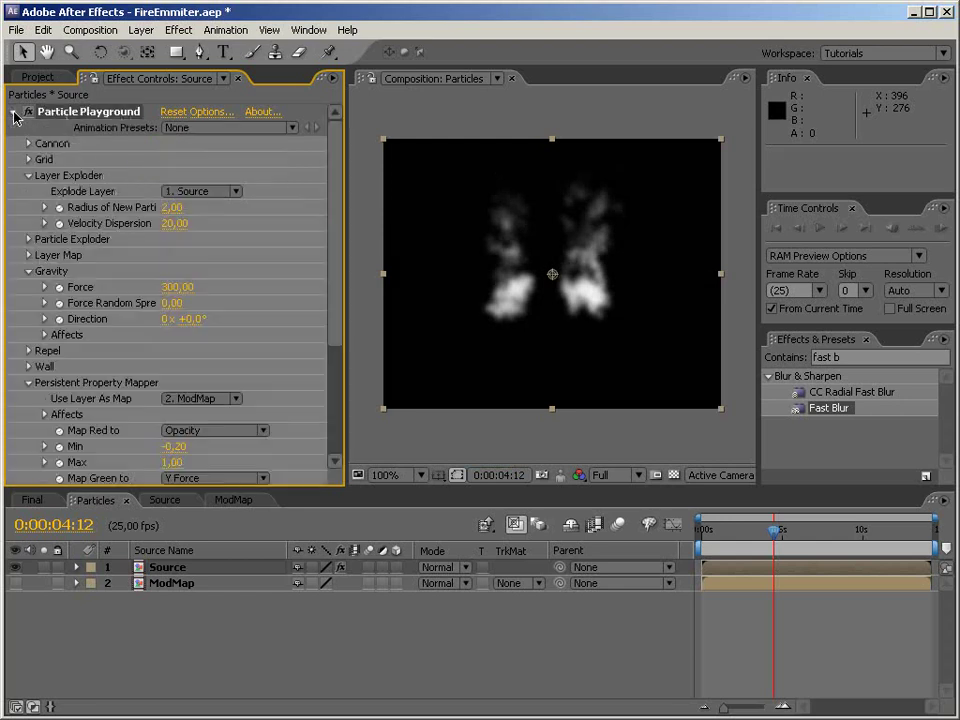
{"action": "left_click", "coordinate": [172, 208]}
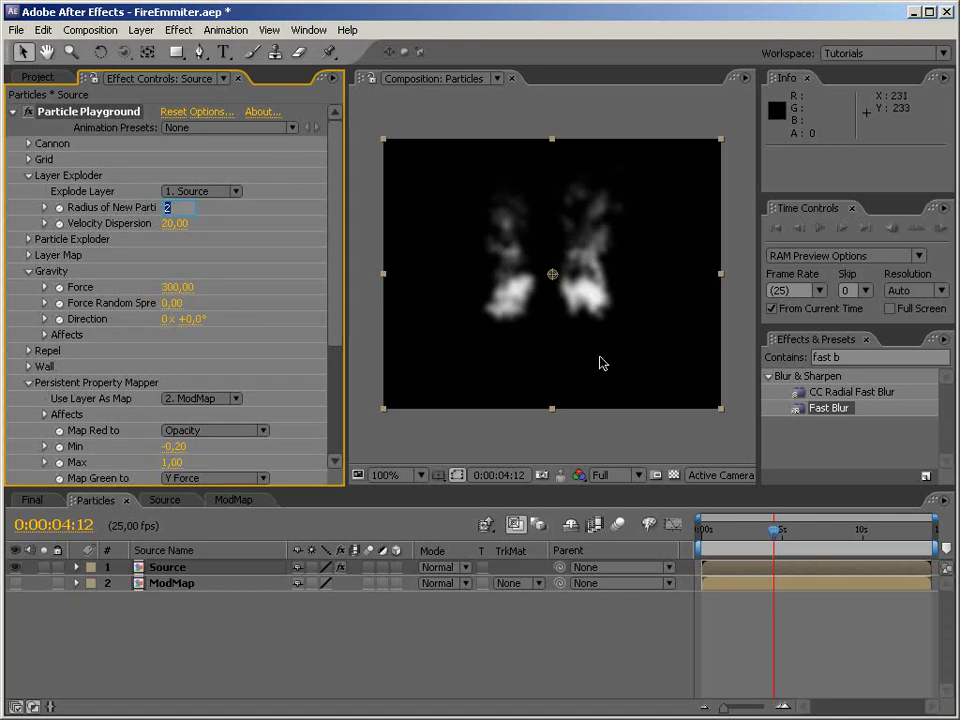
{"action": "type", "text": "5"}
{"action": "key", "text": "Return"}
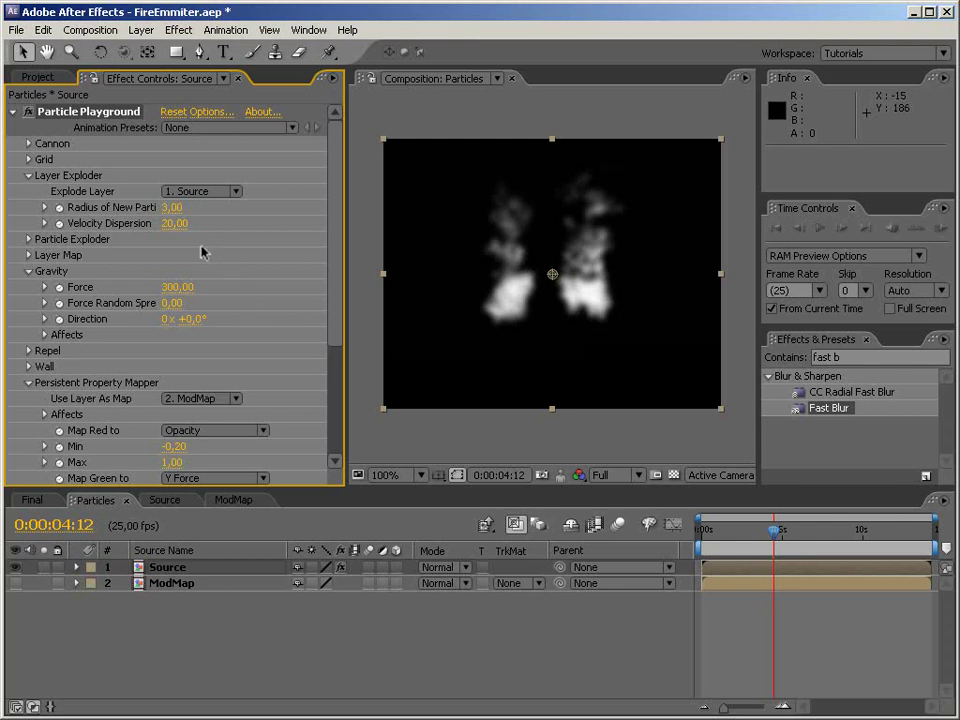
{"action": "left_click", "coordinate": [172, 224]}
{"action": "type", "text": "60"}
{"action": "key", "text": "Return"}
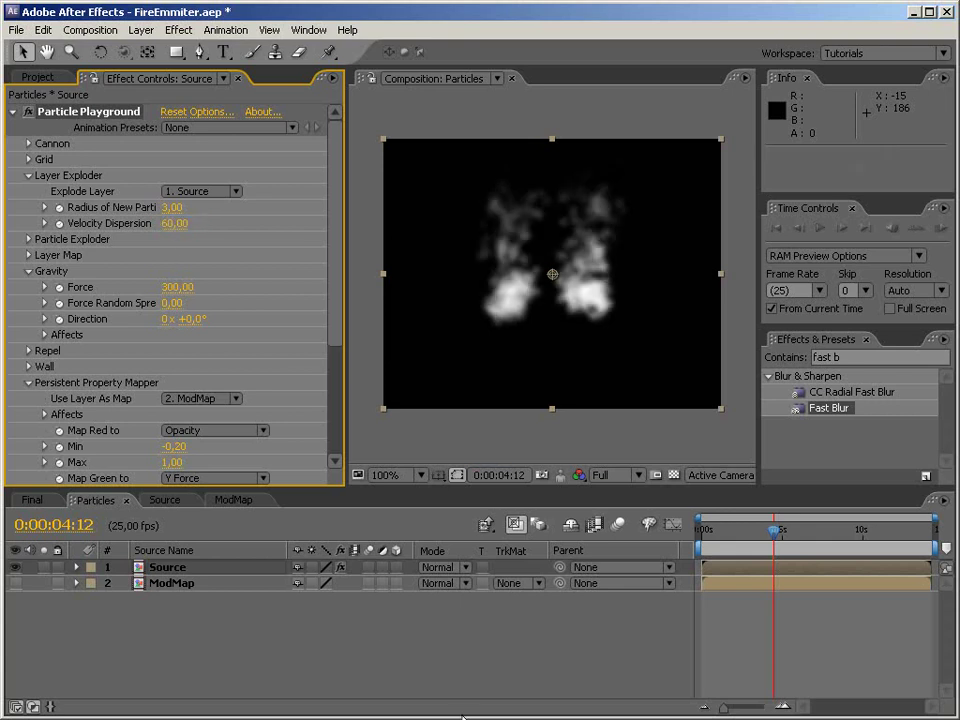
- In the Final composition, replace the old Particles layer with a fresh copy of the Particles composition above video.mov
{"action": "left_click", "coordinate": [302, 690]}
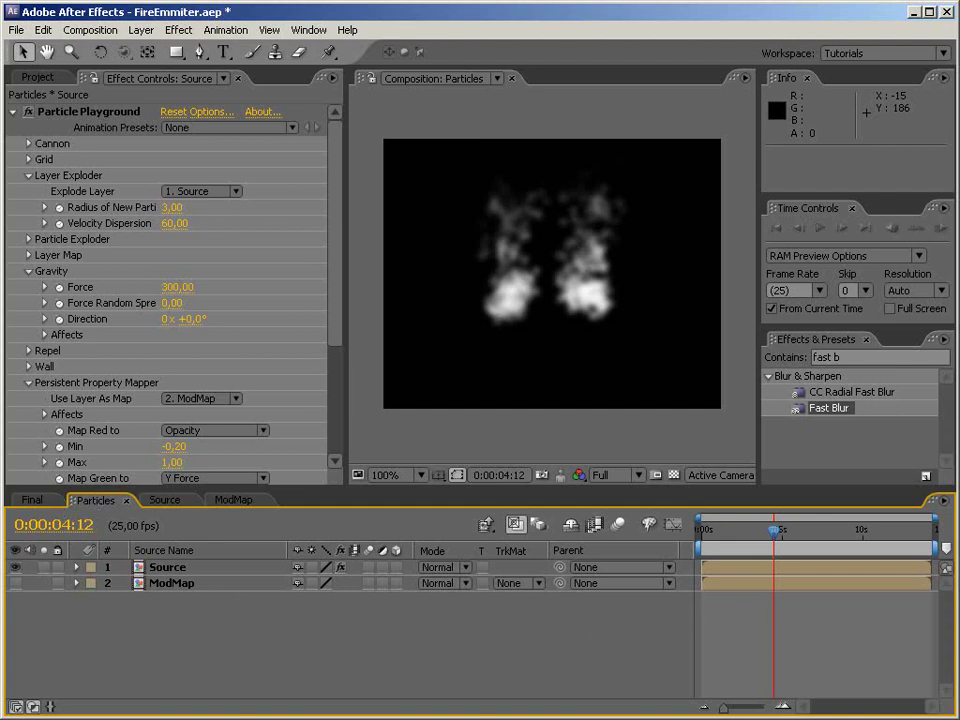
{"action": "left_click", "coordinate": [33, 500]}
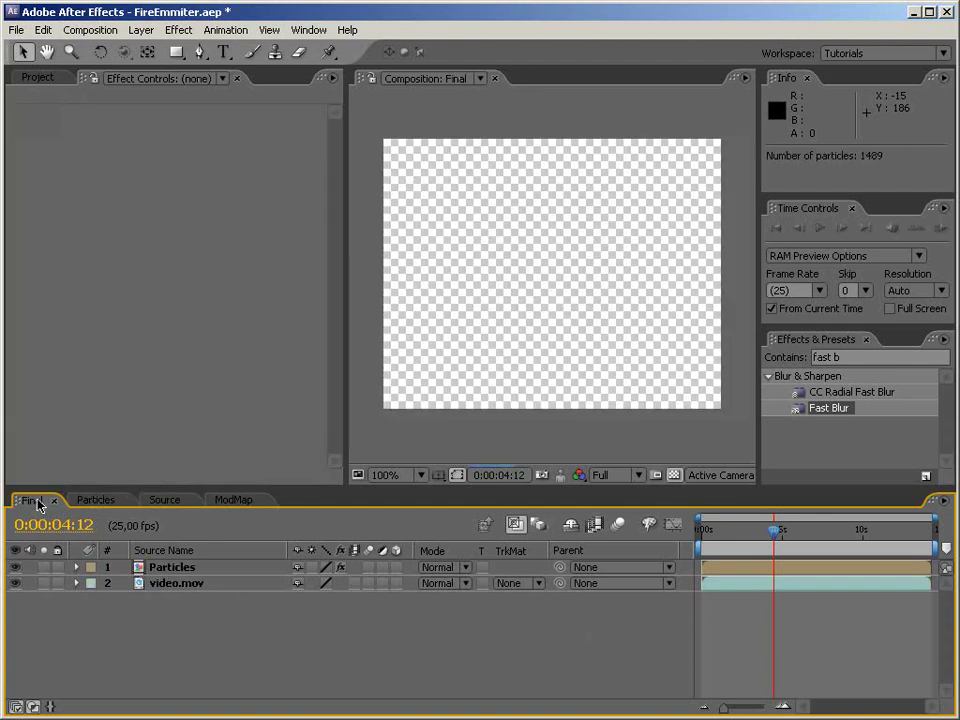
{"action": "left_click", "coordinate": [172, 567]}
{"action": "key", "text": "Delete"}
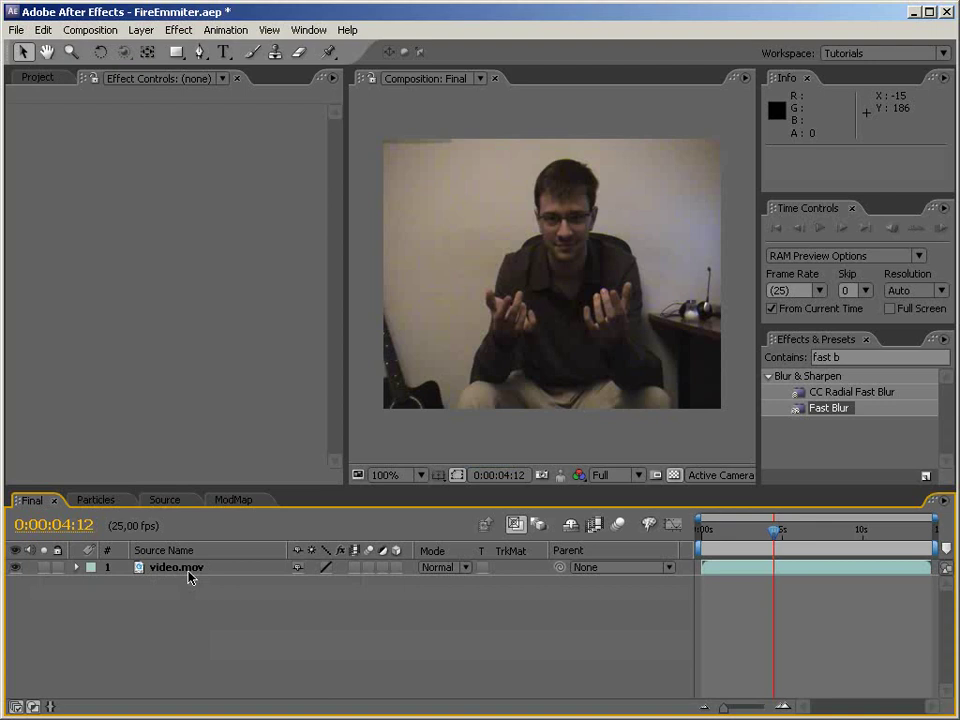
{"action": "left_click", "coordinate": [38, 77]}
{"action": "left_click_drag", "start_coordinate": [45, 254], "coordinate": [157, 567]}
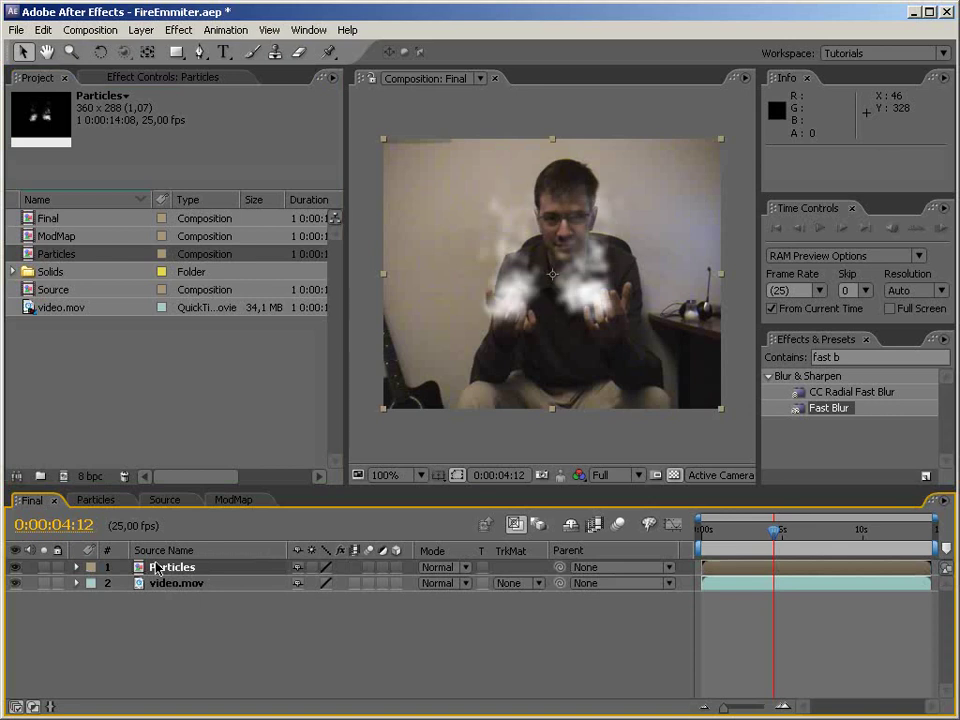
- RAM preview the Final composition from 0:00:02:07 to check the particles over the video
{"action": "left_click", "coordinate": [770, 533]}
{"action": "left_click_drag", "start_coordinate": [770, 533], "coordinate": [740, 533]}
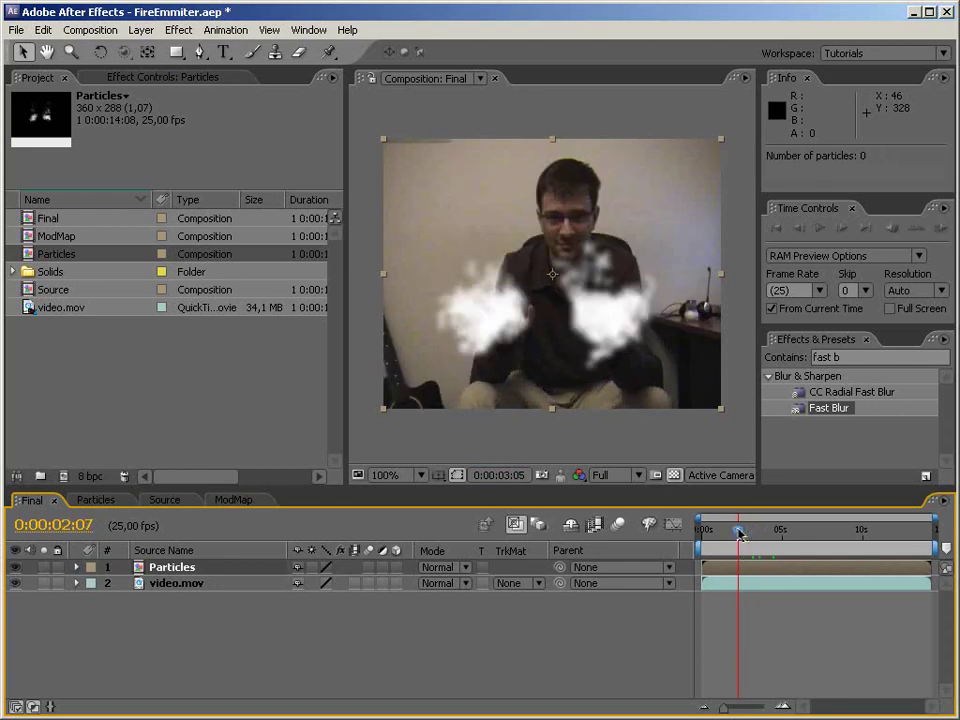
{"action": "key", "text": "KP_0"}
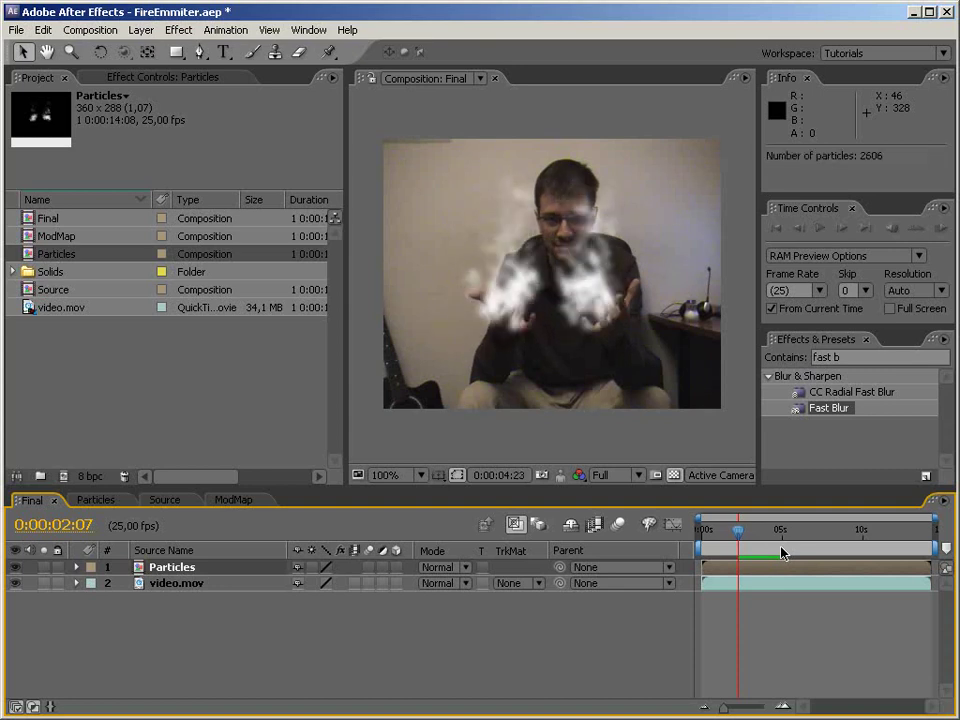
{"action": "left_click", "coordinate": [782, 551]}
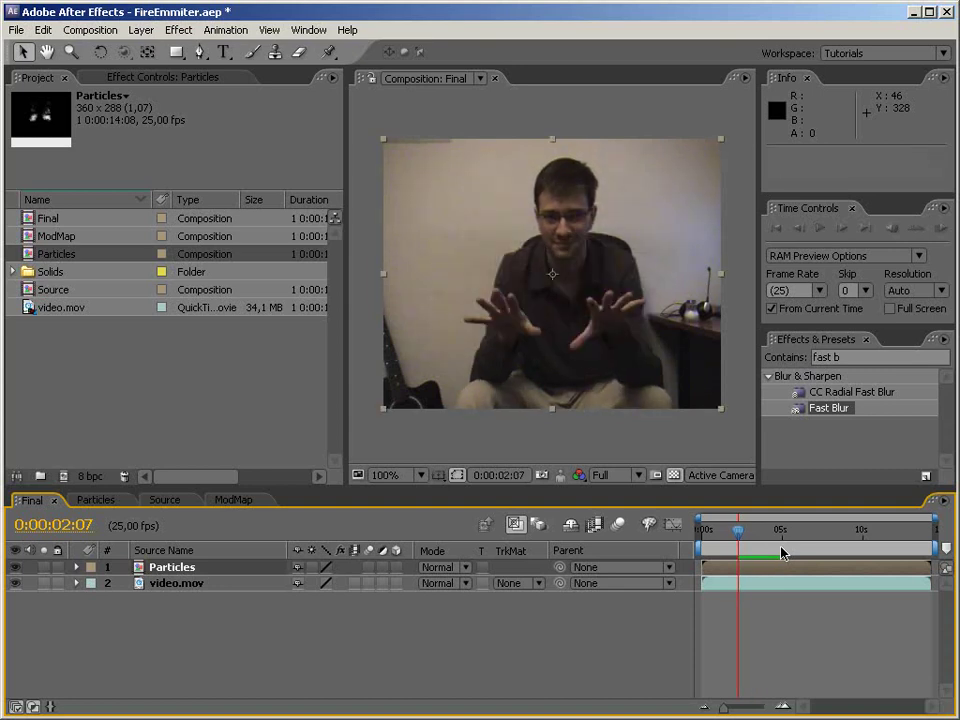
- Go to 0:00:04:21 and apply the Turbulent Displace effect to the Particles layer in Final
{"action": "left_click", "coordinate": [780, 544]}
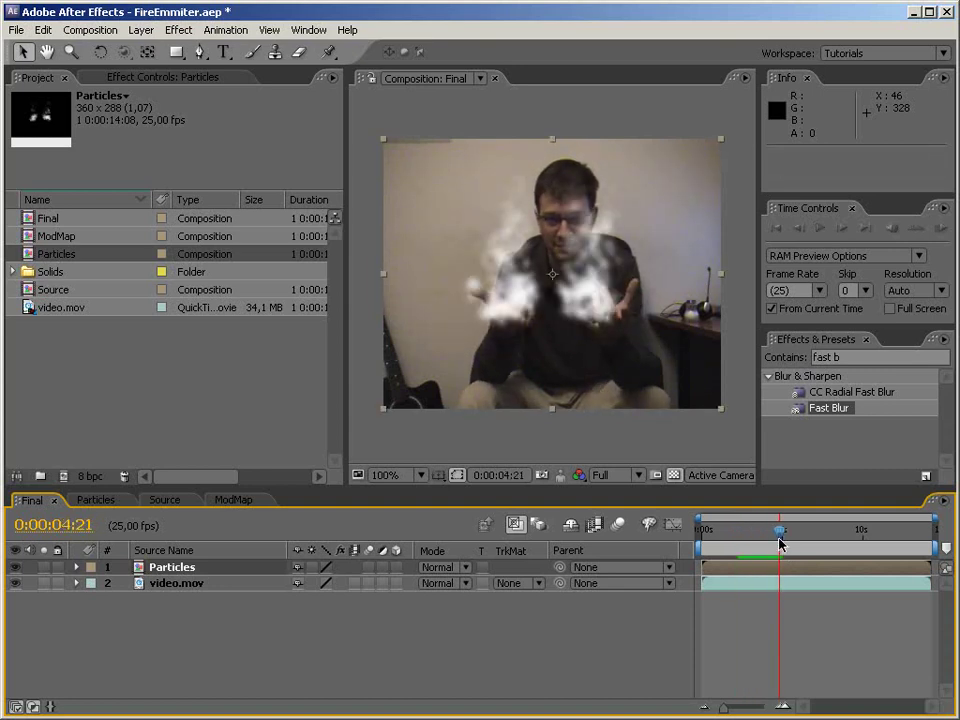
{"action": "left_click", "coordinate": [826, 357]}
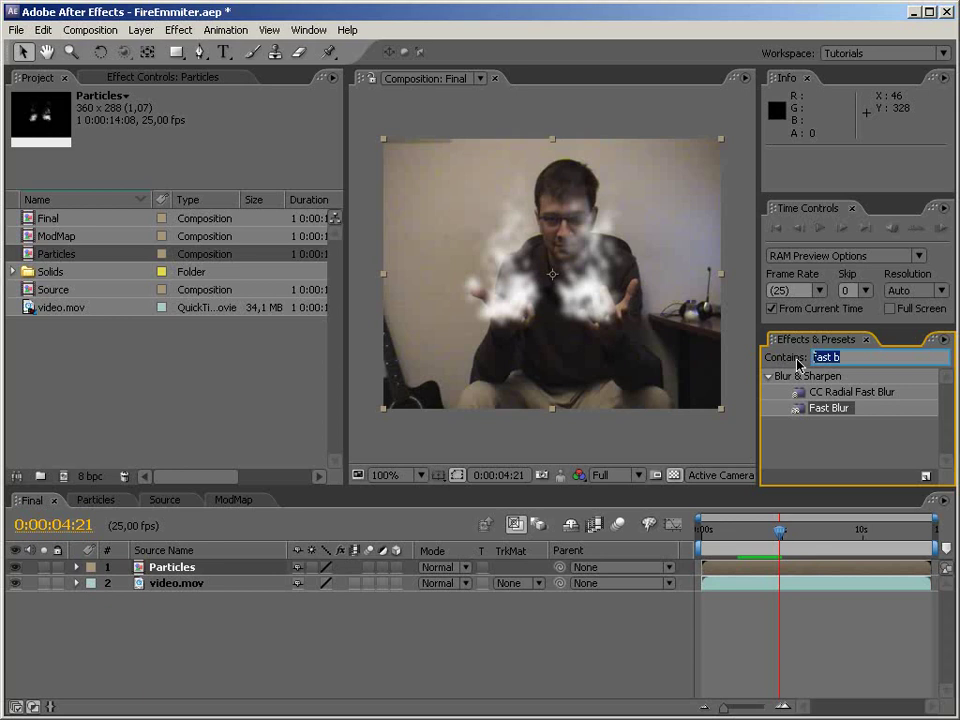
{"action": "type", "text": "turbu"}
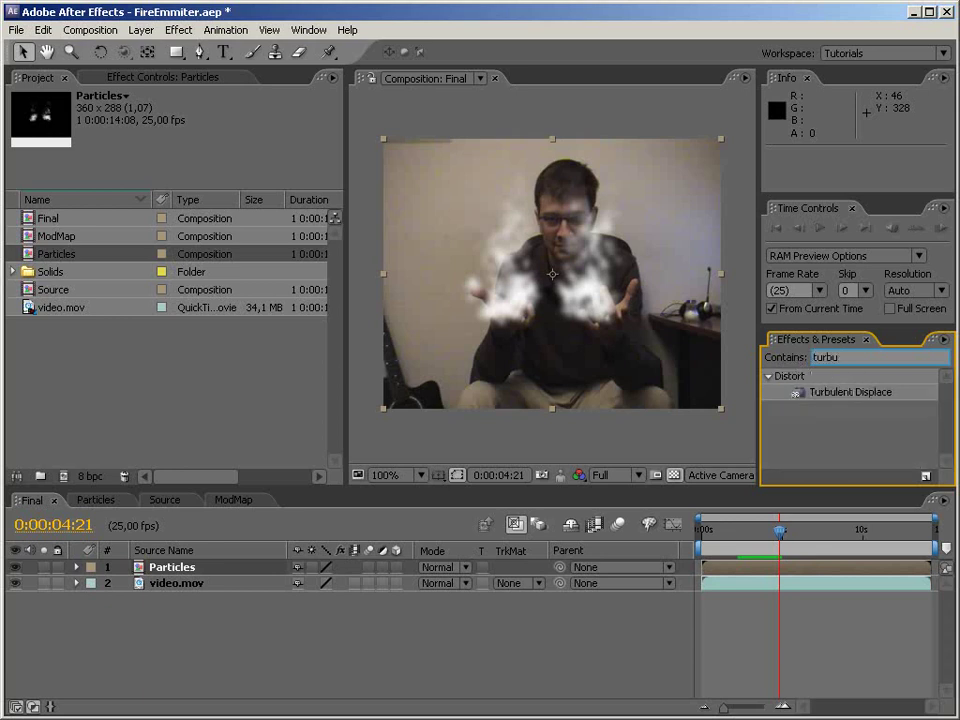
{"action": "left_click_drag", "start_coordinate": [852, 392], "coordinate": [193, 567]}
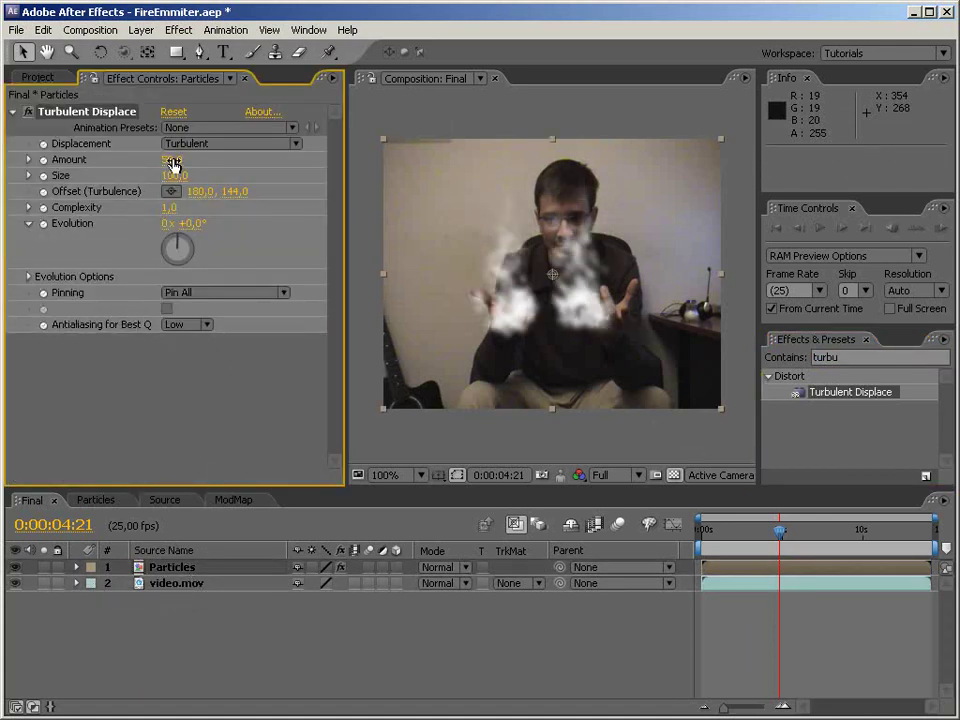
- Set the Turbulent Displace Size to 8 and its Complexity to 2 on the Particles layer
{"action": "left_click_drag", "start_coordinate": [175, 176], "coordinate": [81, 175]}
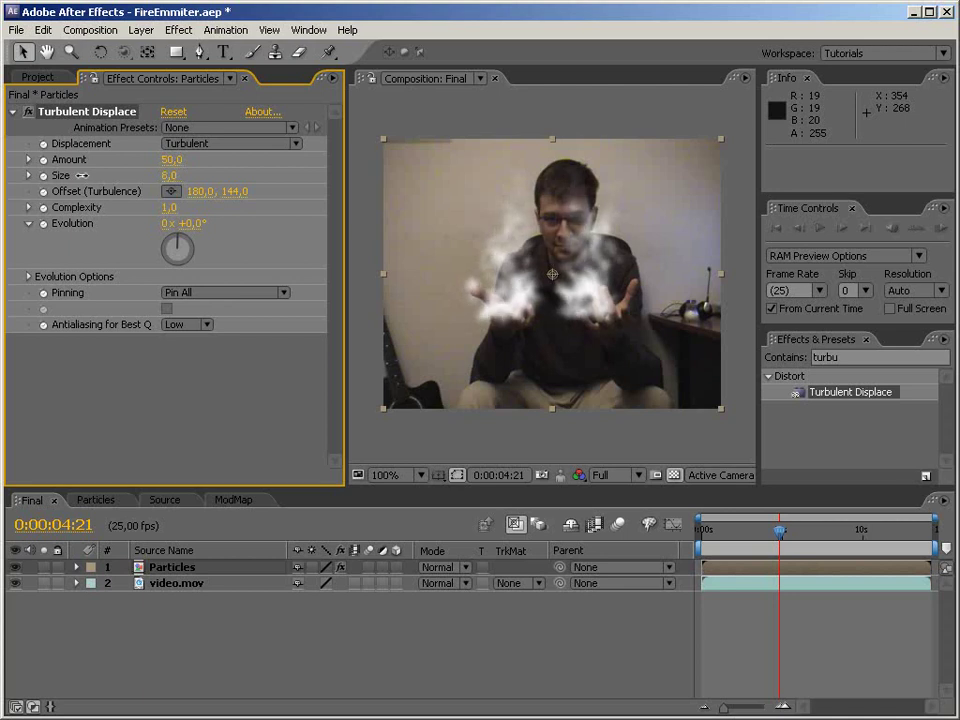
{"action": "left_click", "coordinate": [168, 209]}
{"action": "type", "text": "2"}
{"action": "key", "text": "Return"}
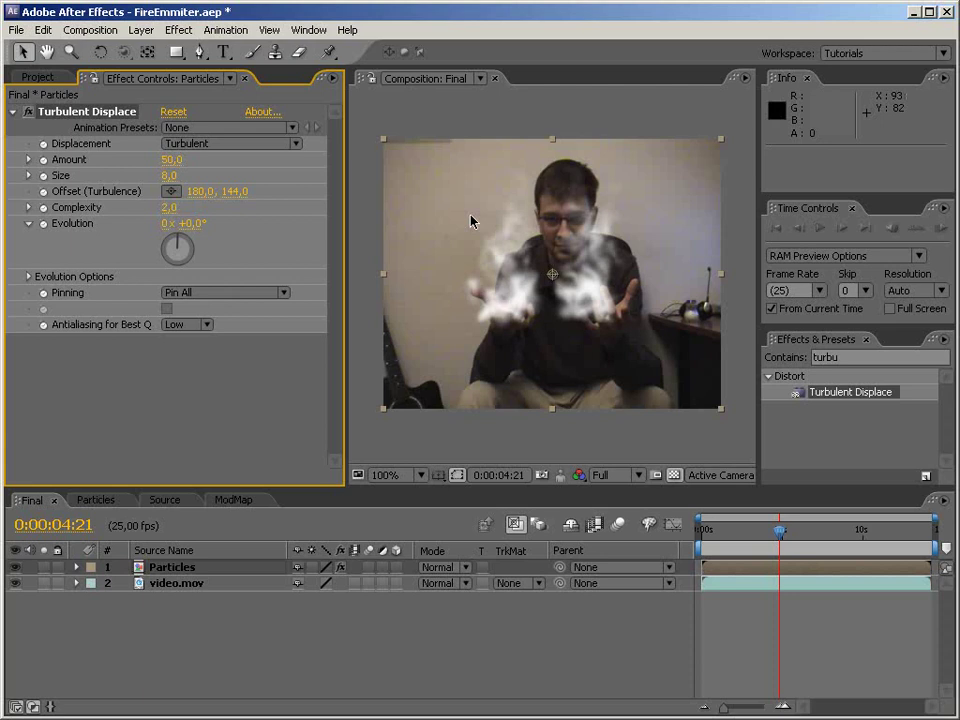
- Add the expression time * 500 to the Evolution of Turbulent Displace on the Particles layer and RAM preview the displacement
{"action": "left_click", "coordinate": [43, 224], "text": "alt"}
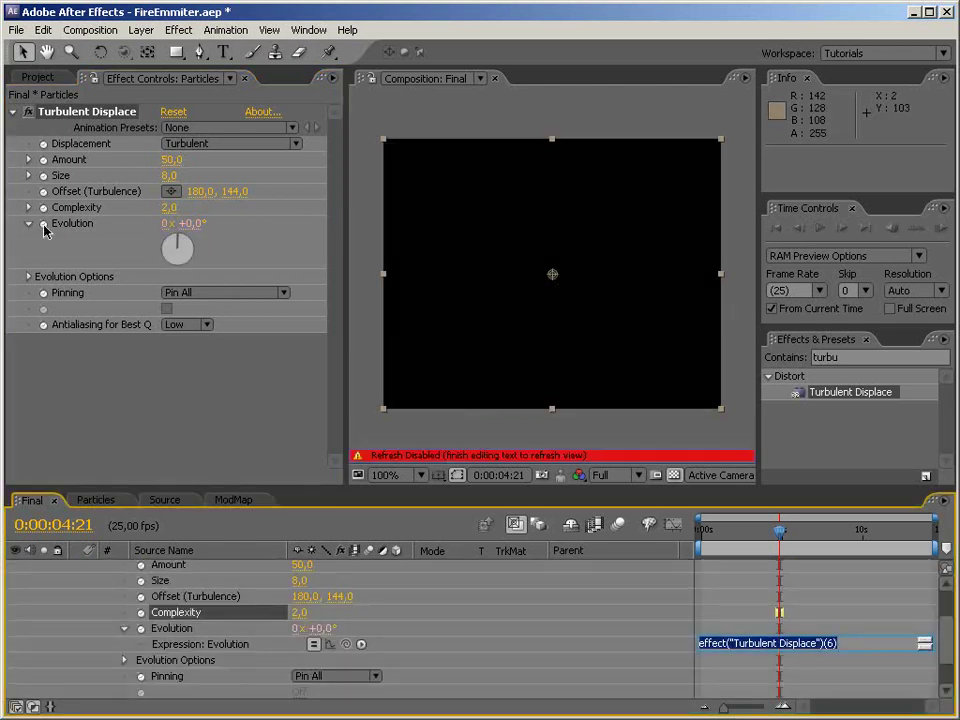
{"action": "type", "text": "time * 500"}
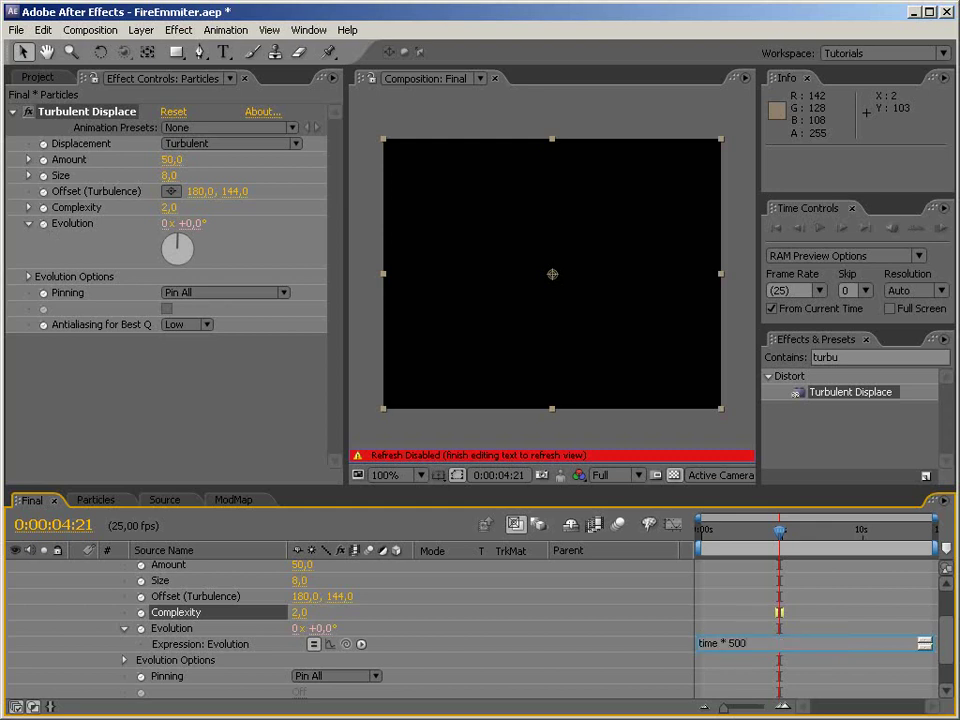
{"action": "key", "text": "KP_Enter"}
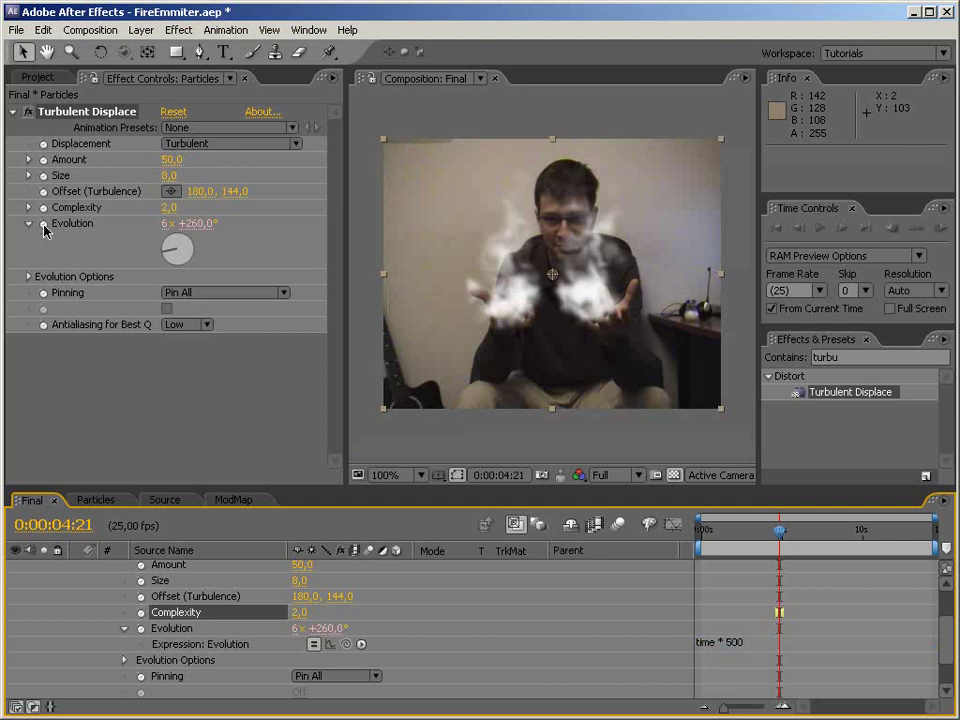
{"action": "key", "text": "KP_0"}
{"action": "key", "text": "space"}
{"action": "left_click", "coordinate": [13, 111]}
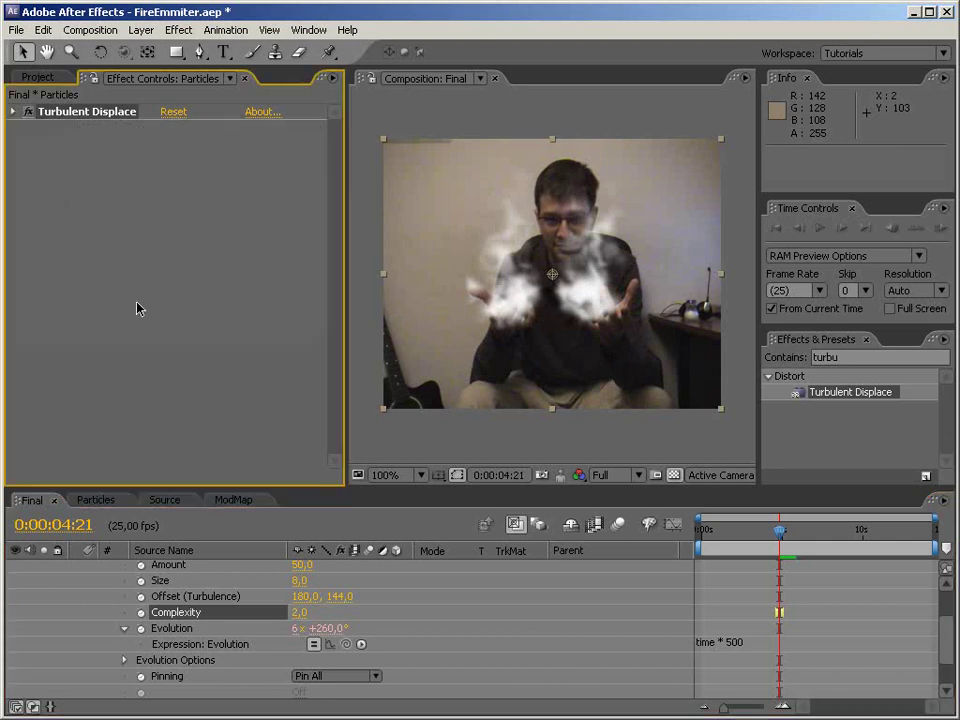
- Apply the Colorama effect to the Particles layer below Turbulent Displace
{"action": "left_click", "coordinate": [840, 357]}
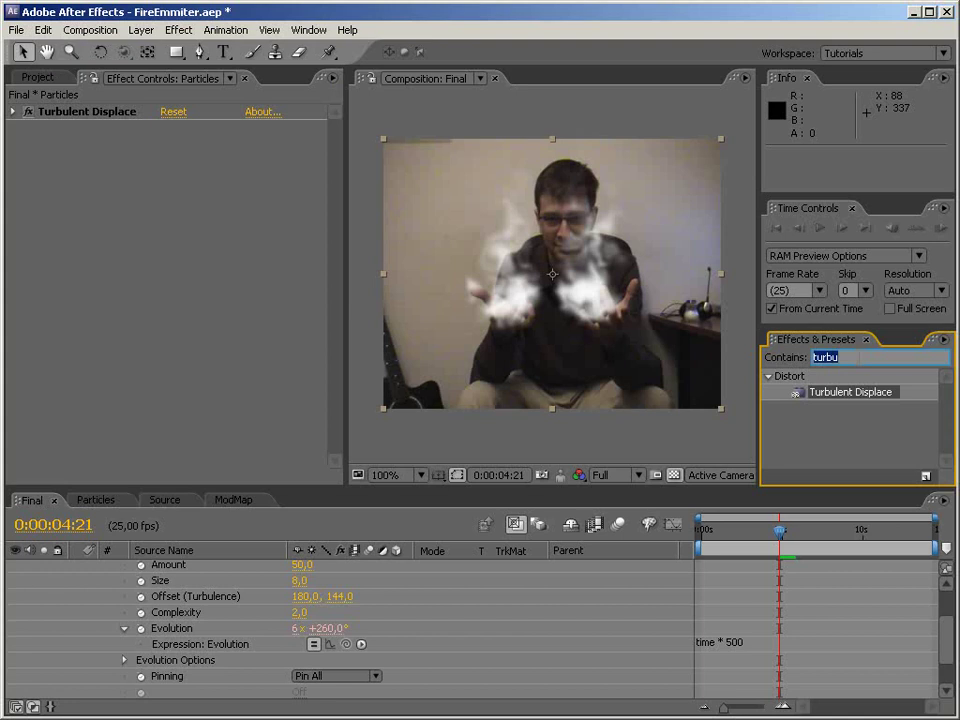
{"action": "type", "text": "colora"}
{"action": "left_click_drag", "start_coordinate": [830, 392], "coordinate": [181, 303]}
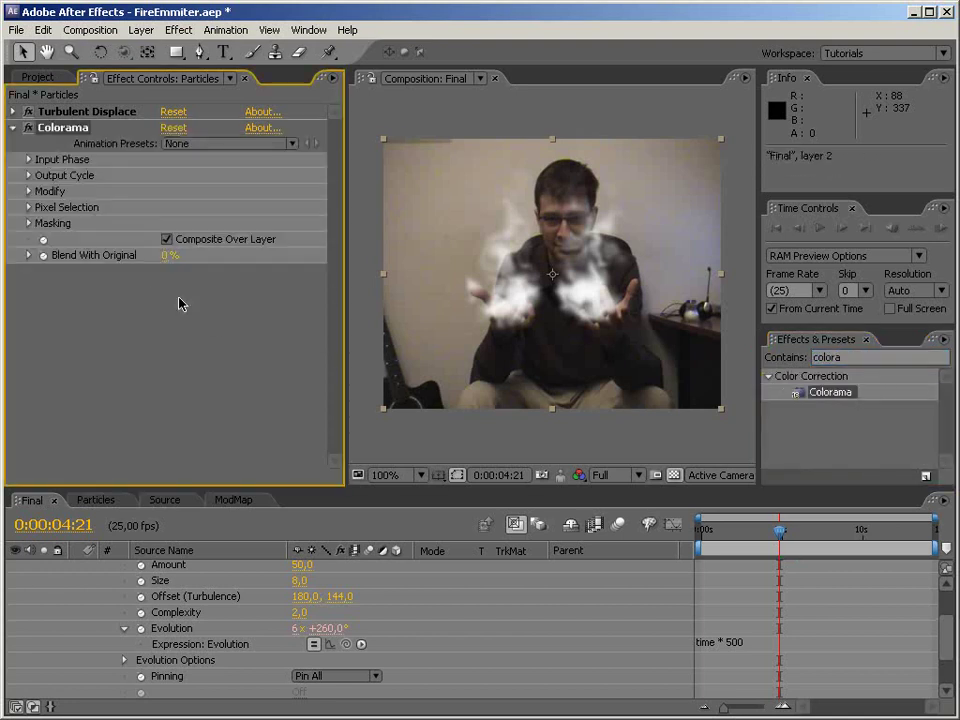
- Compare the particles with Colorama off and on, and make its Input Phase get the phase from Alpha
{"action": "left_click", "coordinate": [30, 176]}
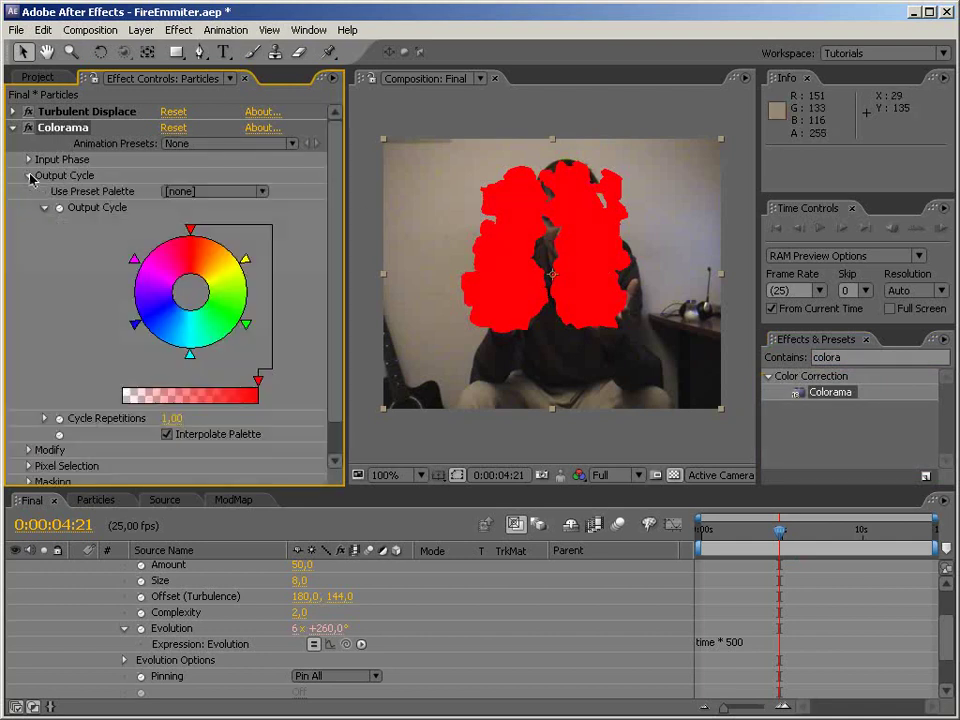
{"action": "left_click", "coordinate": [29, 161]}
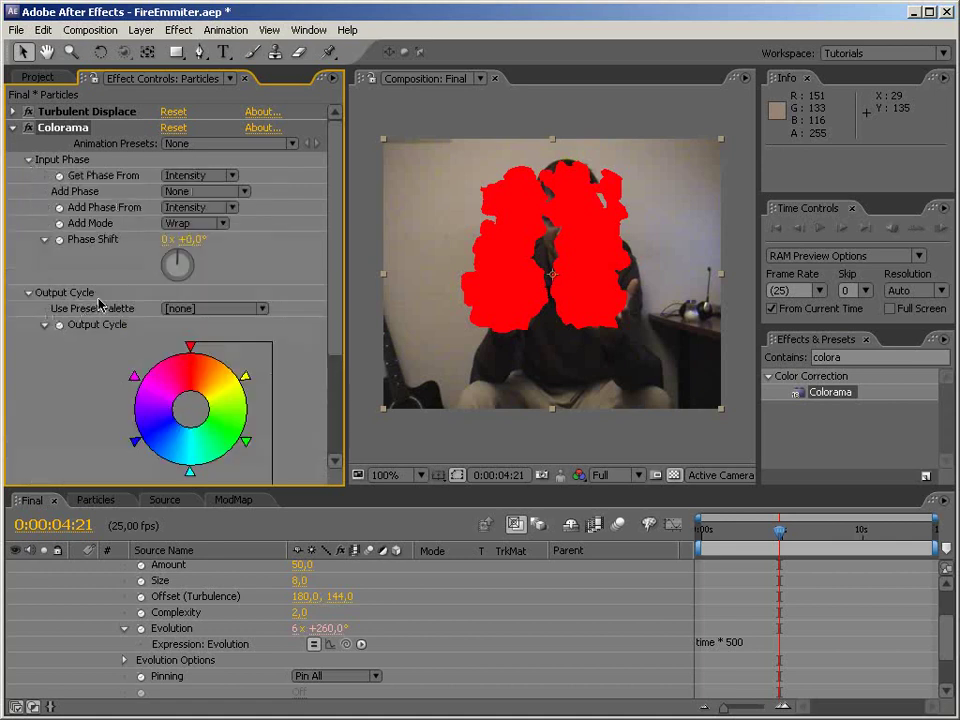
{"action": "left_click_drag", "start_coordinate": [340, 279], "coordinate": [332, 225]}
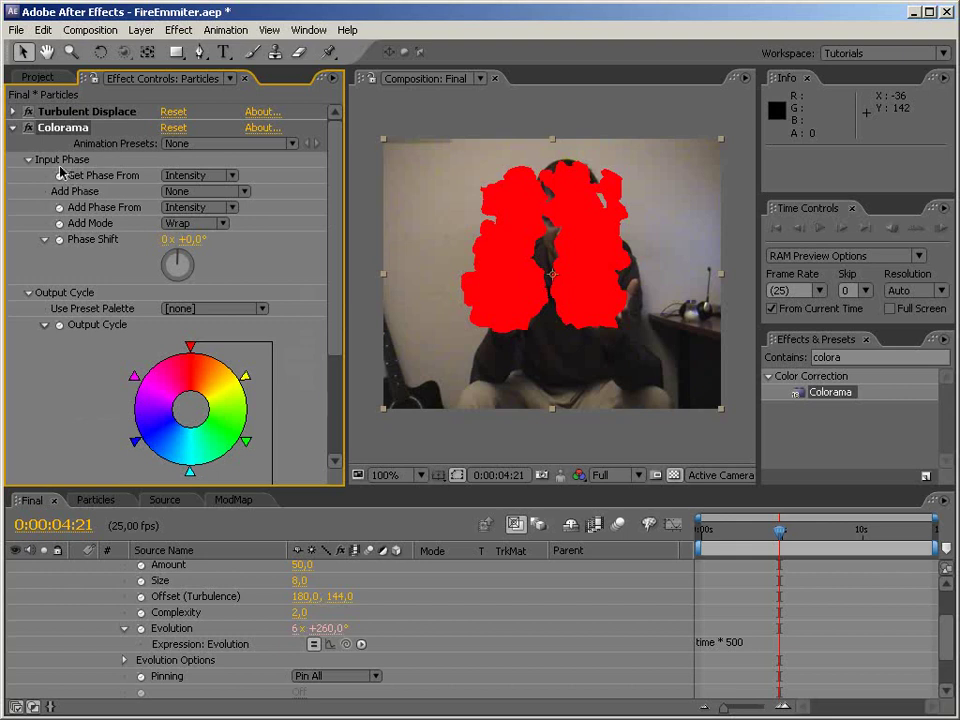
{"action": "left_click", "coordinate": [218, 178]}
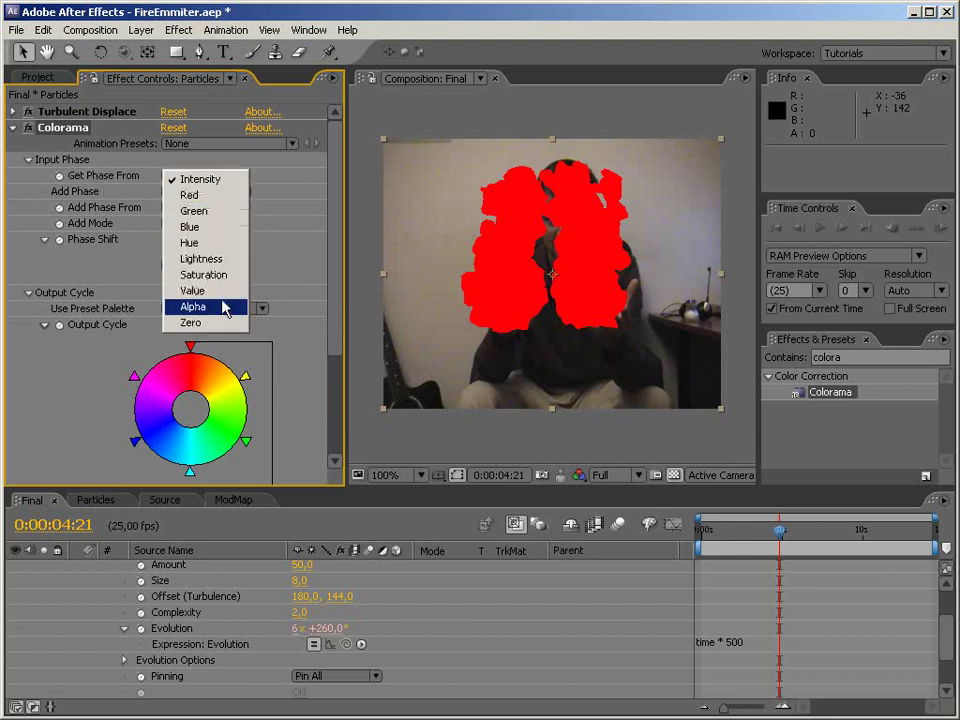
{"action": "left_click", "coordinate": [28, 127]}
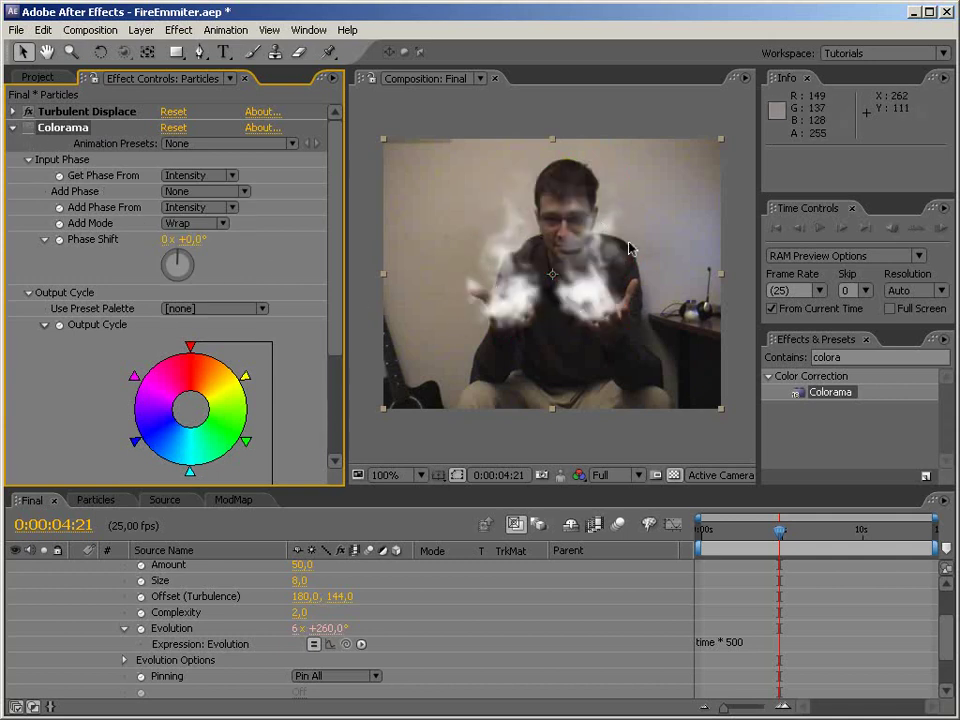
{"action": "left_click", "coordinate": [190, 175]}
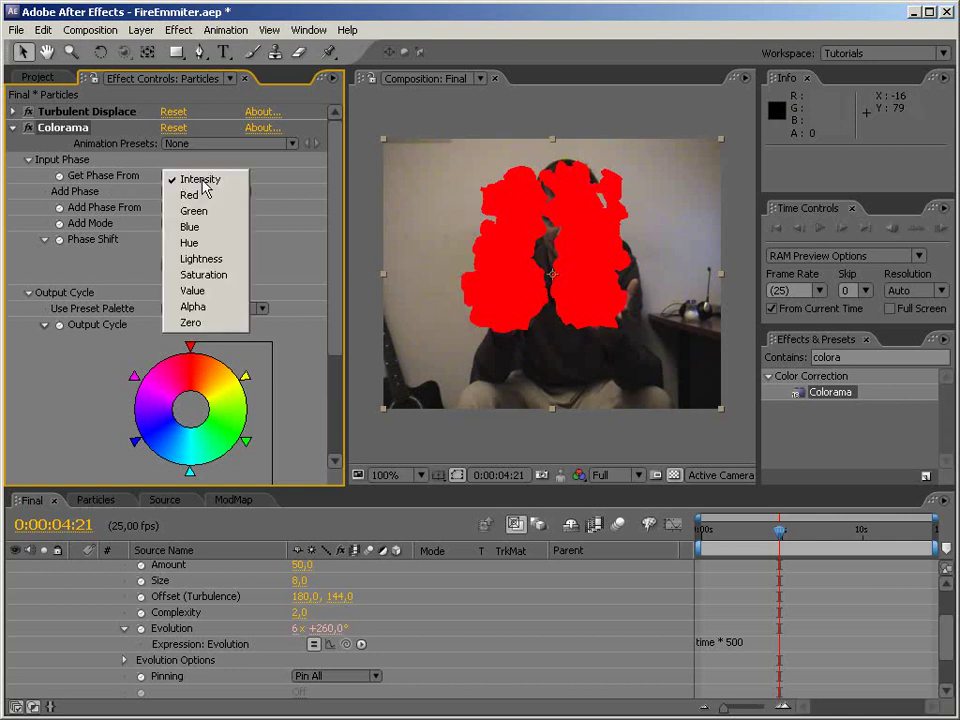
{"action": "left_click", "coordinate": [219, 312]}
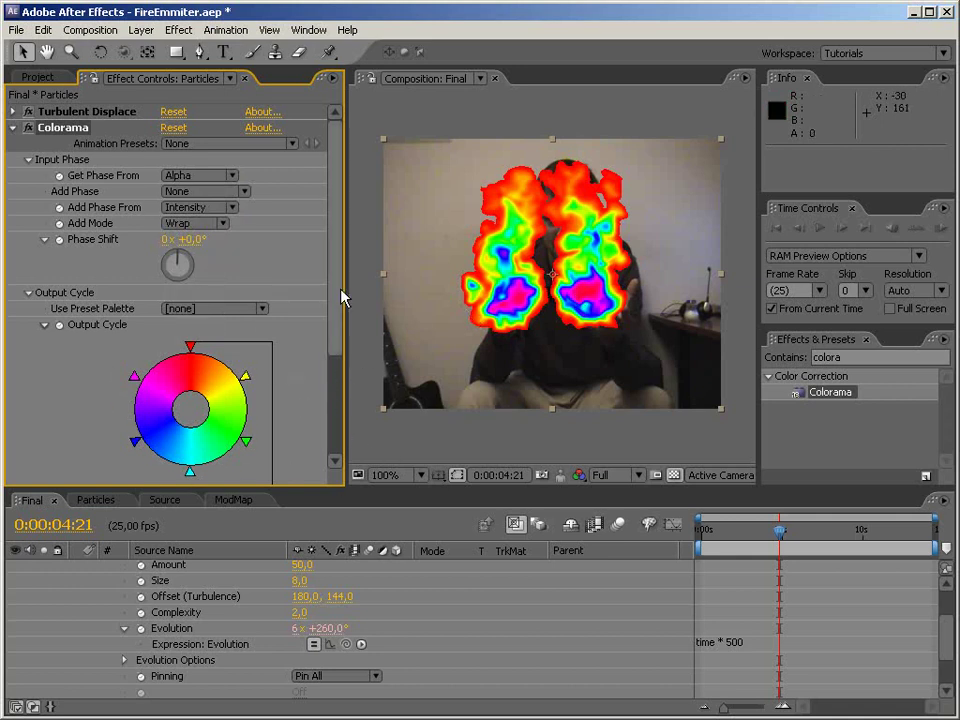
- Turn off Modify Alpha in Colorama's Modify settings
{"action": "scroll", "coordinate": [336, 369], "scroll_direction": "down", "scroll_amount": 5}
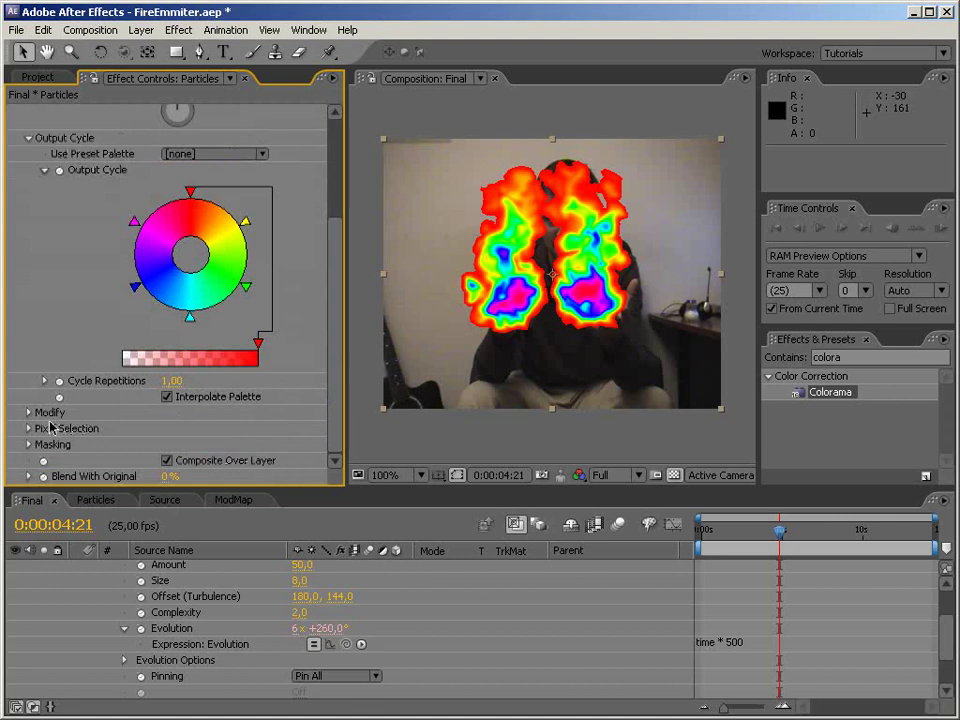
{"action": "left_click", "coordinate": [29, 413]}
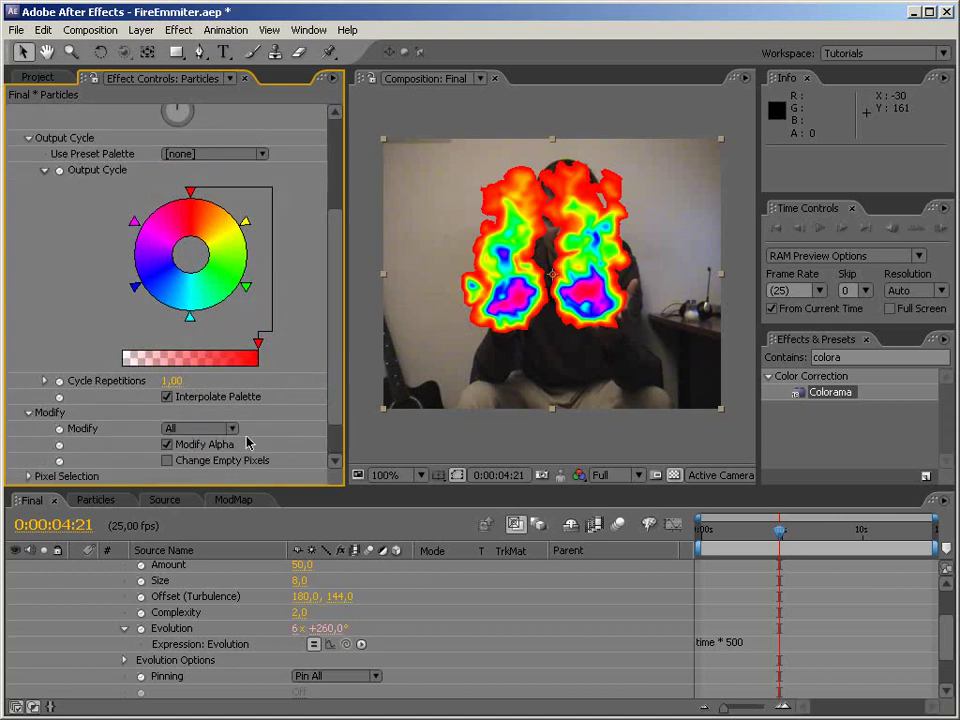
{"action": "scroll", "coordinate": [330, 408], "scroll_direction": "down", "scroll_amount": 2}
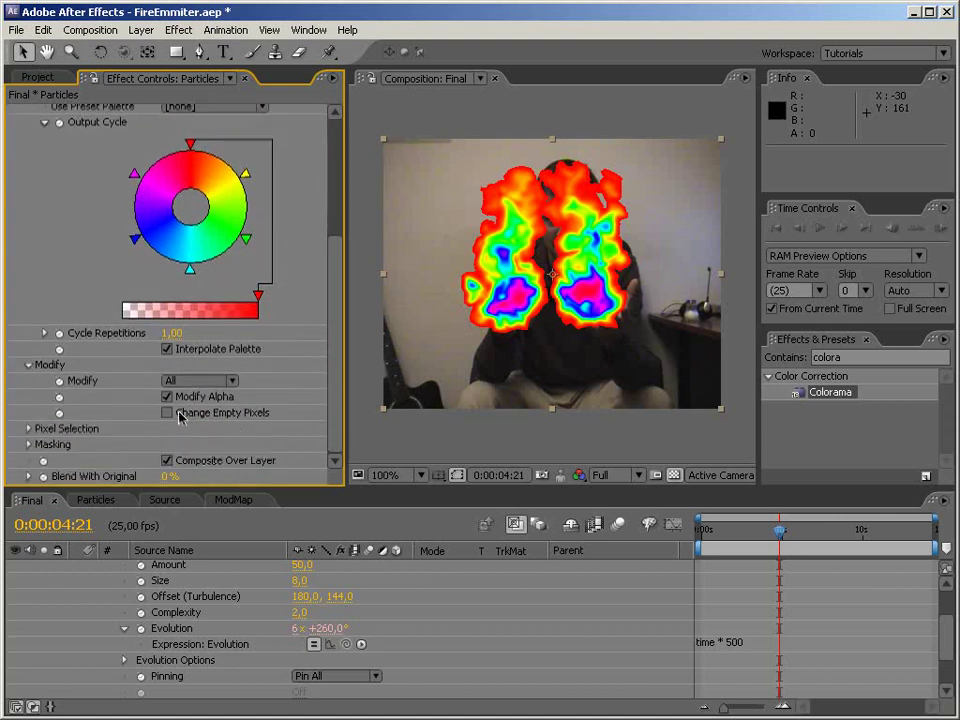
{"action": "left_click", "coordinate": [167, 397]}
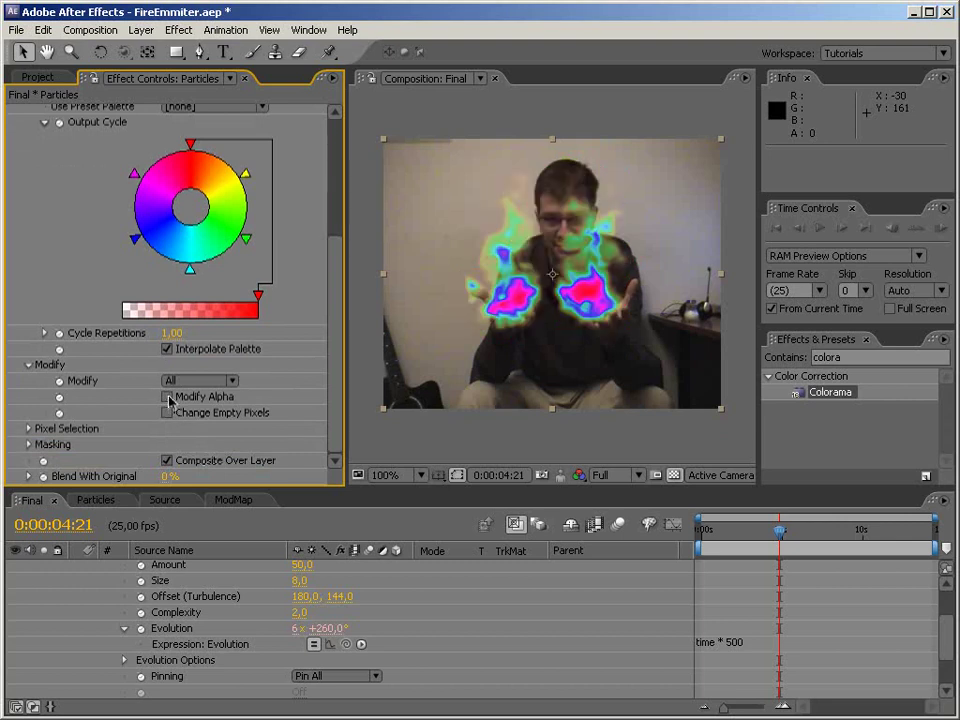
- Use the Fire And Smoke preset palette for Colorama's Output Cycle
{"action": "scroll", "coordinate": [332, 280], "scroll_direction": "up", "scroll_amount": 6}
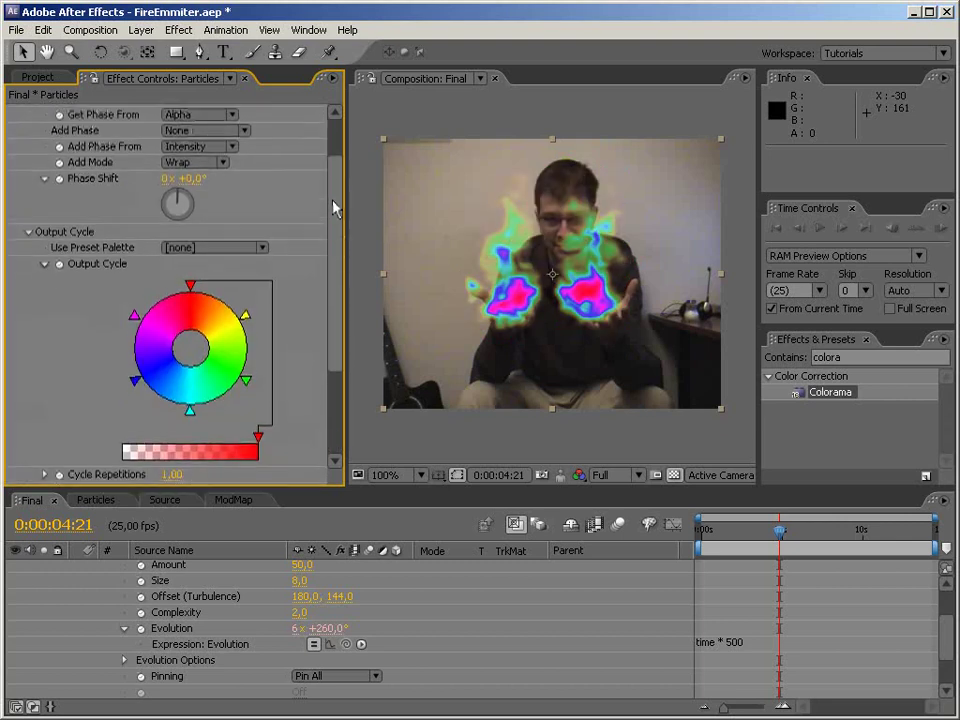
{"action": "scroll", "coordinate": [334, 205], "scroll_direction": "up", "scroll_amount": 3}
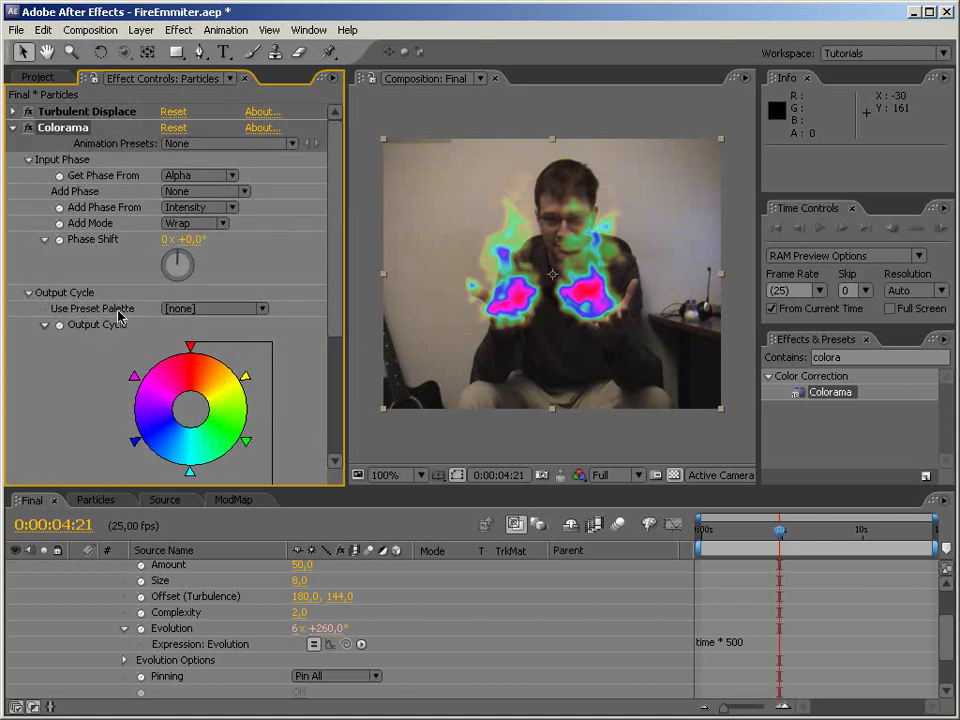
{"action": "left_click", "coordinate": [197, 310]}
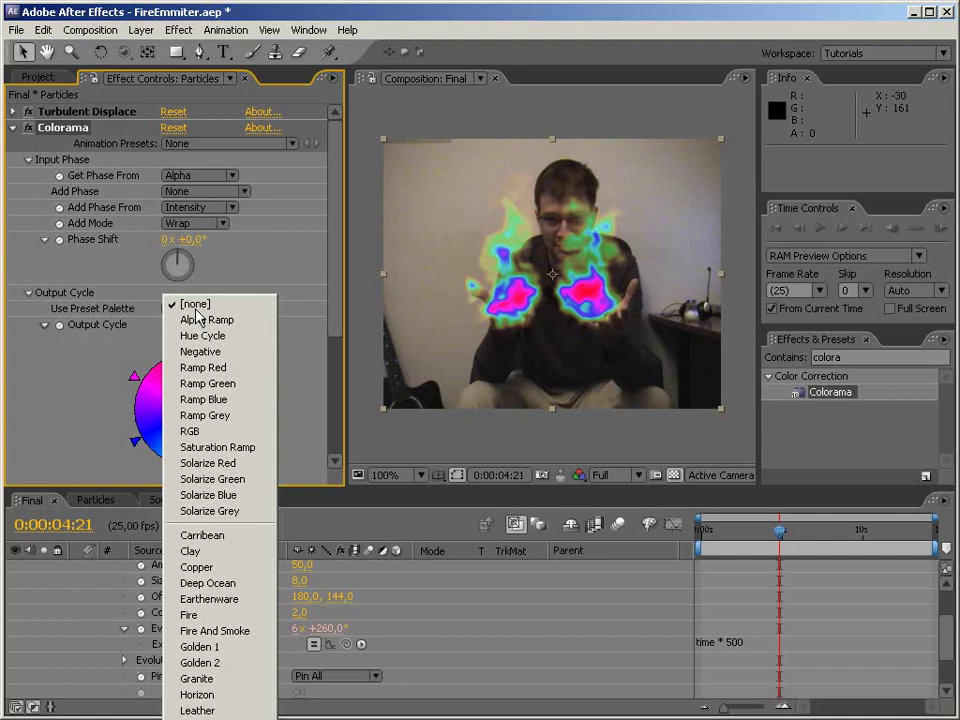
{"action": "left_click", "coordinate": [229, 630]}
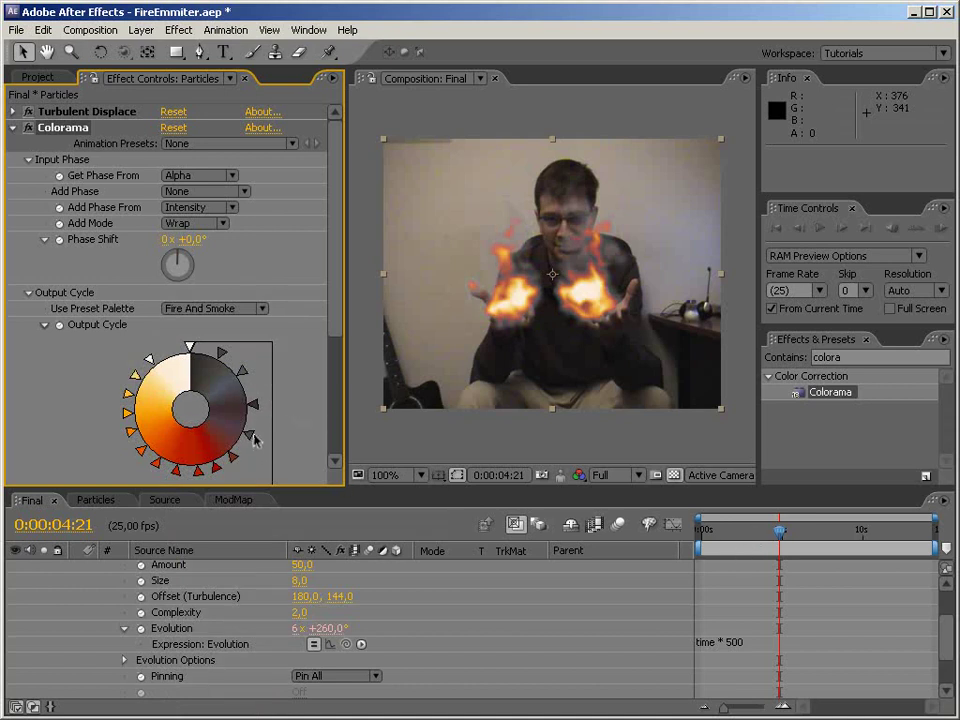
- Remove two grey markers from the Output Cycle, shift the darkest one to the start of the wheel and colour it black
{"action": "left_click_drag", "start_coordinate": [255, 410], "coordinate": [281, 407]}
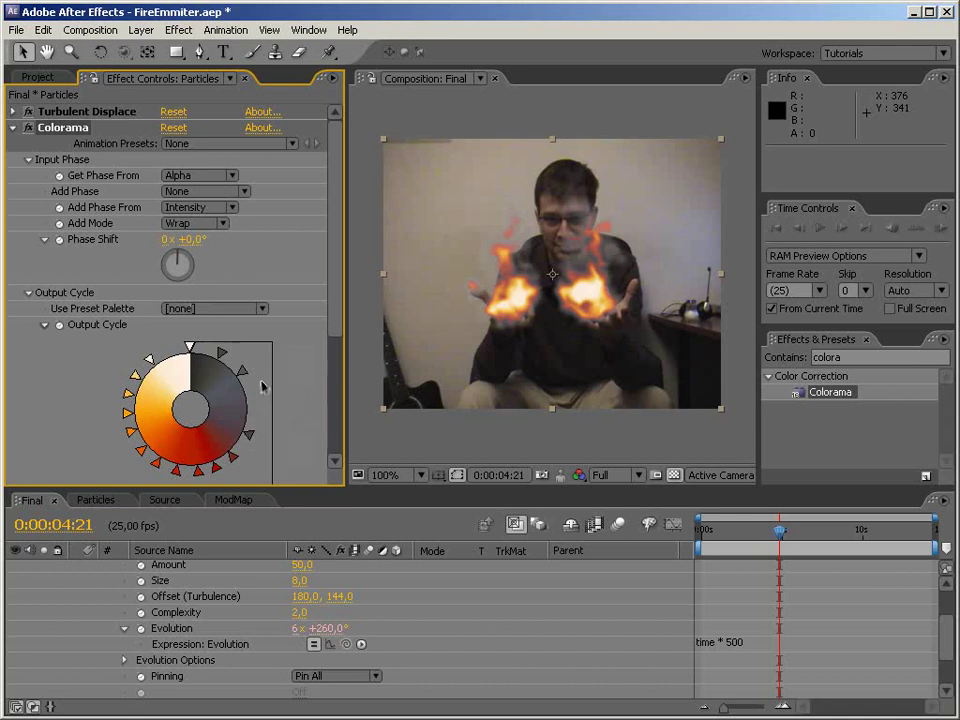
{"action": "left_click_drag", "start_coordinate": [242, 371], "coordinate": [284, 358]}
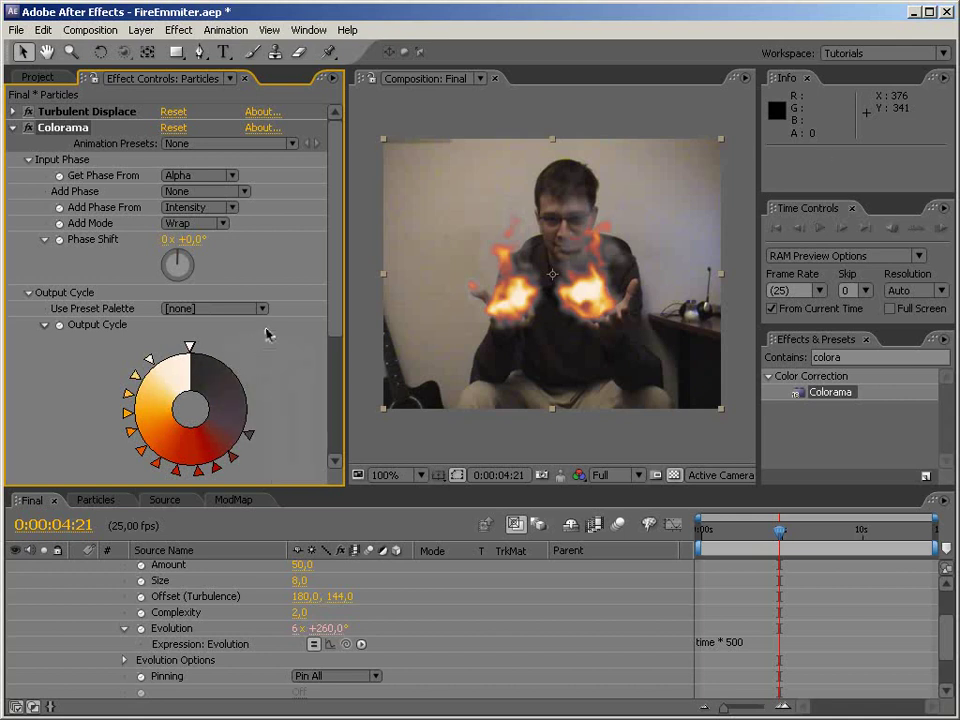
{"action": "left_click_drag", "start_coordinate": [222, 352], "coordinate": [196, 350]}
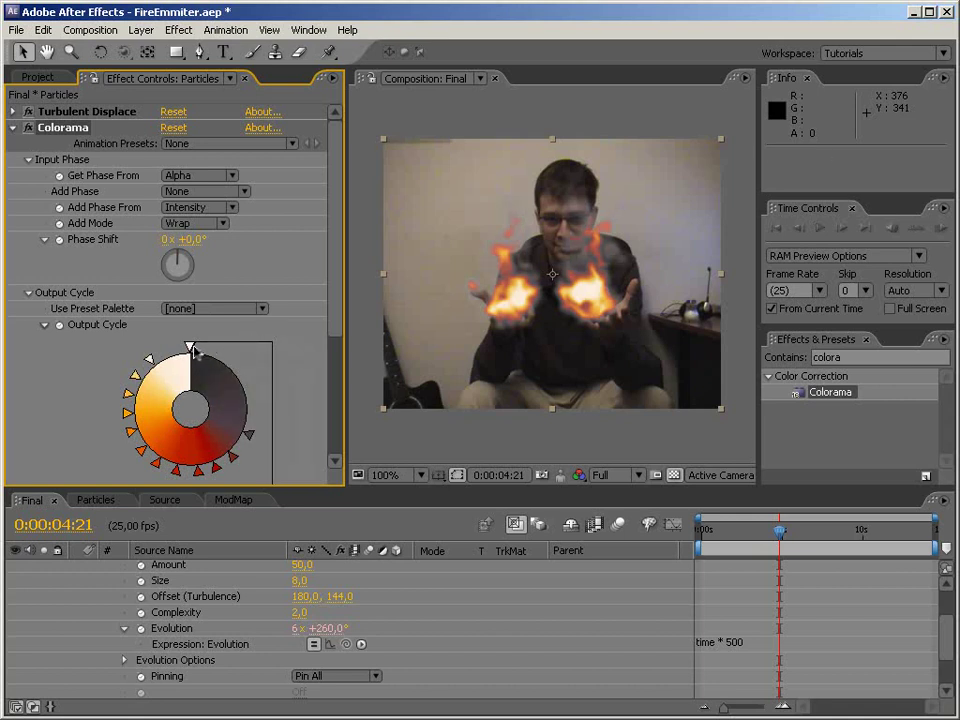
{"action": "double_click", "coordinate": [194, 348]}
{"action": "left_click", "coordinate": [26, 247]}
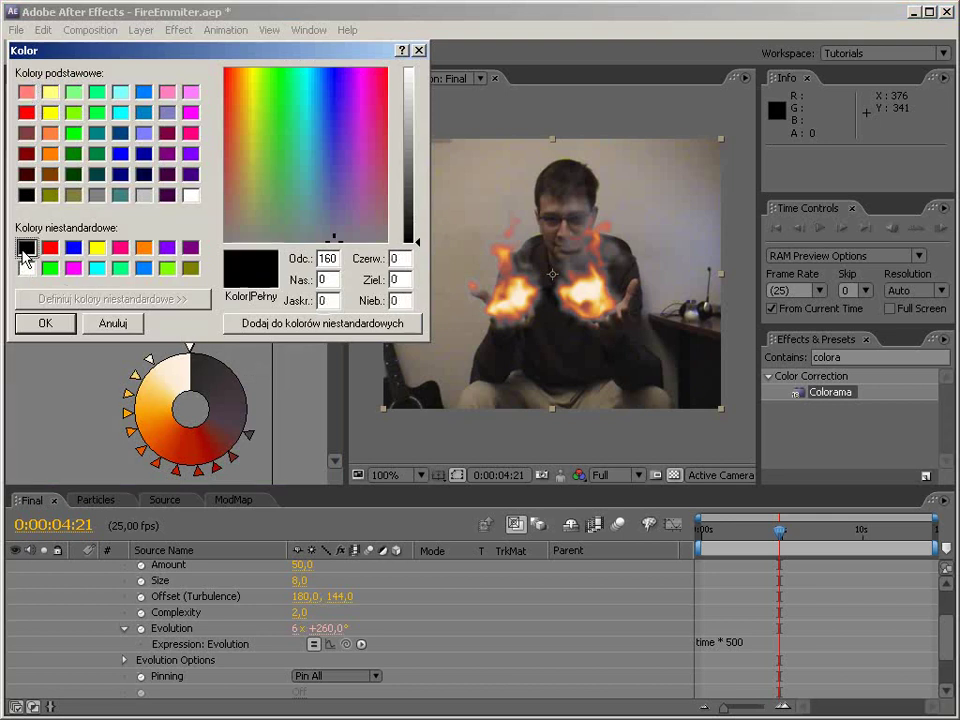
{"action": "left_click", "coordinate": [47, 323]}
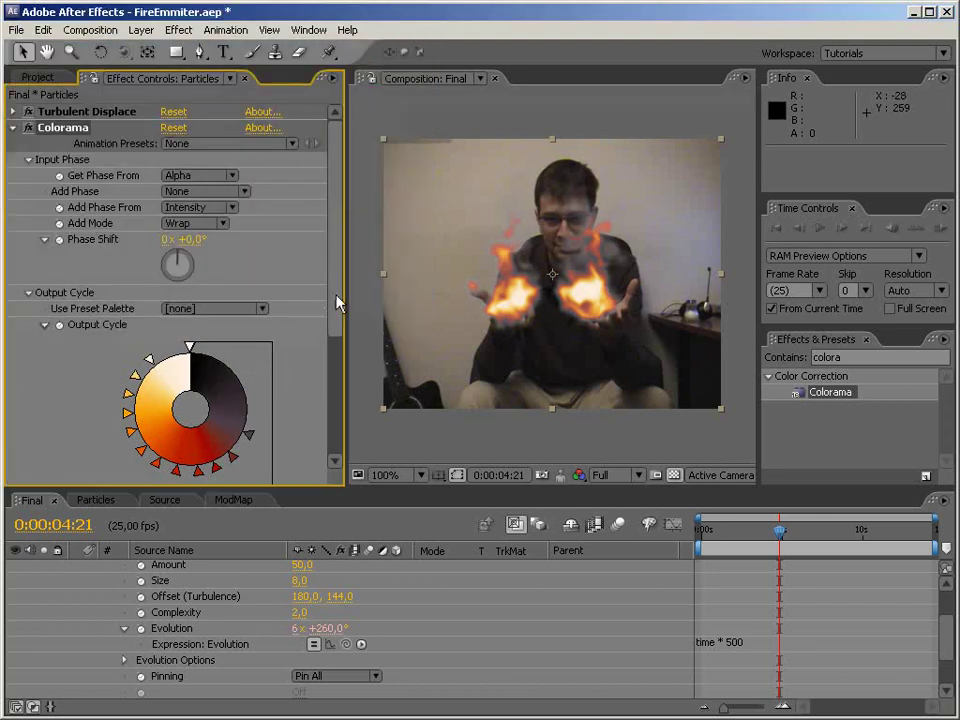
- Change the remaining purple-grey marker of the Output Cycle to black
{"action": "left_click_drag", "start_coordinate": [336, 298], "coordinate": [321, 377]}
{"action": "double_click", "coordinate": [249, 309]}
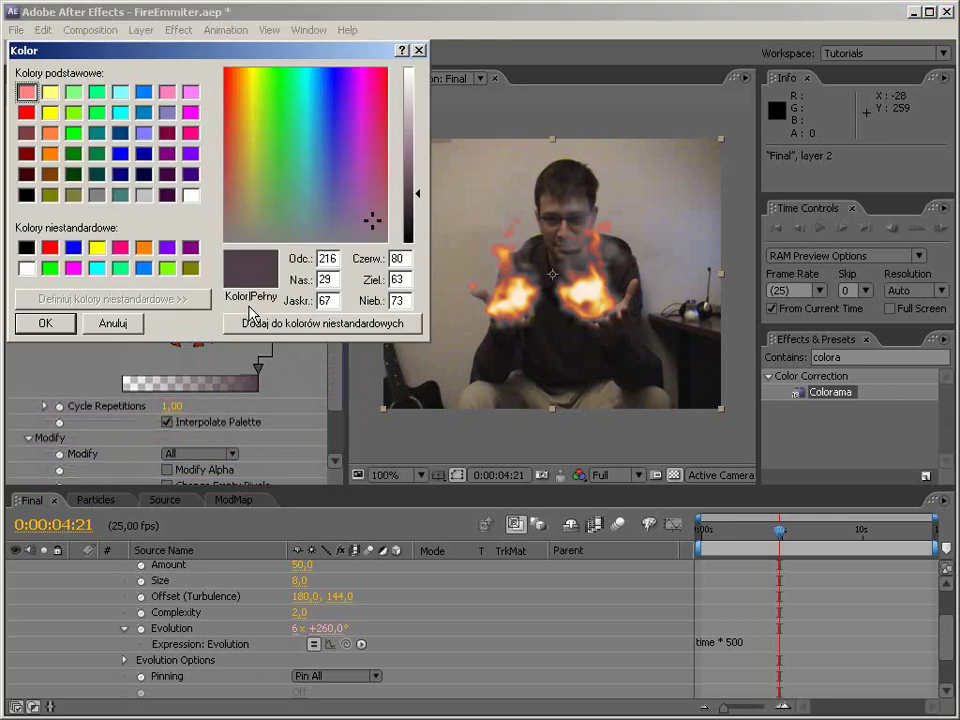
{"action": "left_click", "coordinate": [22, 248]}
{"action": "left_click", "coordinate": [53, 323]}
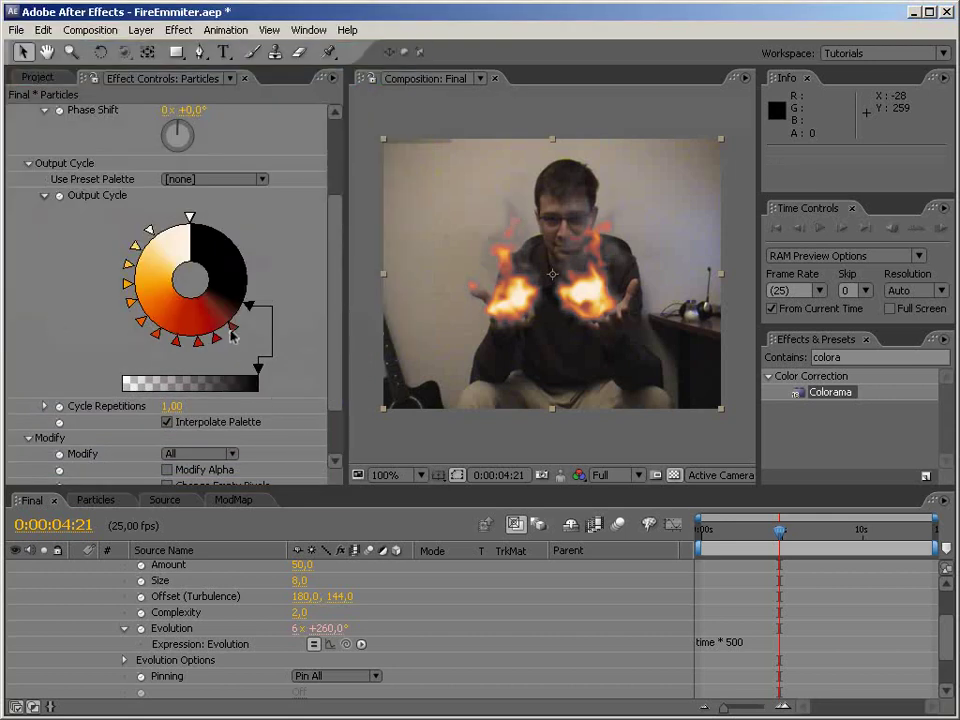
- Remove the red markers at the bottom of the Output Cycle wheel and slide the dark red and black markers towards the orange range
{"action": "mouse_move", "coordinate": [177, 345]}
{"action": "left_mouse_down"}
{"action": "mouse_move", "coordinate": [188, 361]}
{"action": "mouse_move", "coordinate": [257, 381]}
{"action": "left_mouse_up"}
{"action": "left_click_drag", "start_coordinate": [216, 336], "coordinate": [247, 392]}
{"action": "left_click_drag", "start_coordinate": [237, 333], "coordinate": [183, 352]}
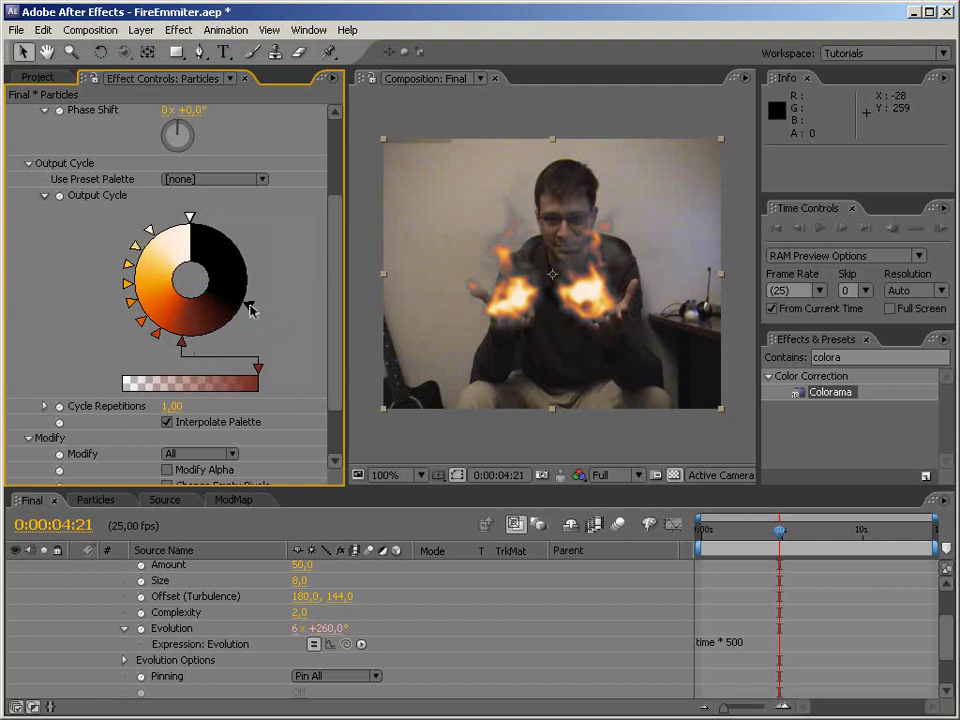
{"action": "left_click_drag", "start_coordinate": [250, 310], "coordinate": [213, 348]}
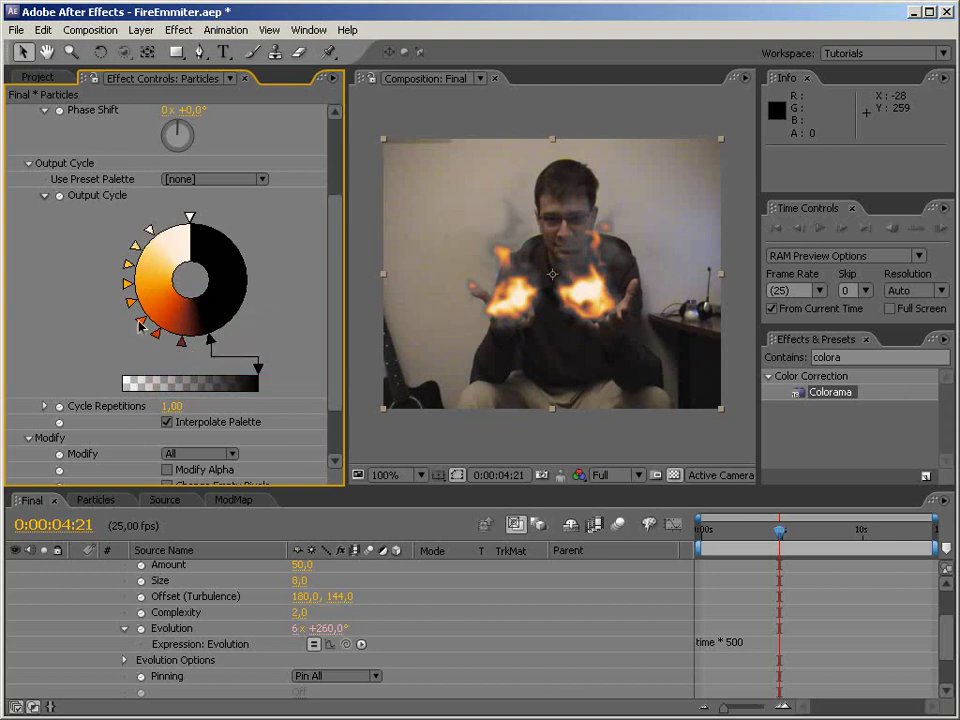
- Thin out the dark red, orange and yellow markers, then respace the remaining red, orange and black ones for a smoother fire gradient
{"action": "mouse_move", "coordinate": [152, 335]}
{"action": "left_mouse_down"}
{"action": "mouse_move", "coordinate": [165, 343]}
{"action": "mouse_move", "coordinate": [143, 322]}
{"action": "mouse_move", "coordinate": [120, 336]}
{"action": "mouse_move", "coordinate": [96, 311]}
{"action": "mouse_move", "coordinate": [85, 316]}
{"action": "left_mouse_up"}
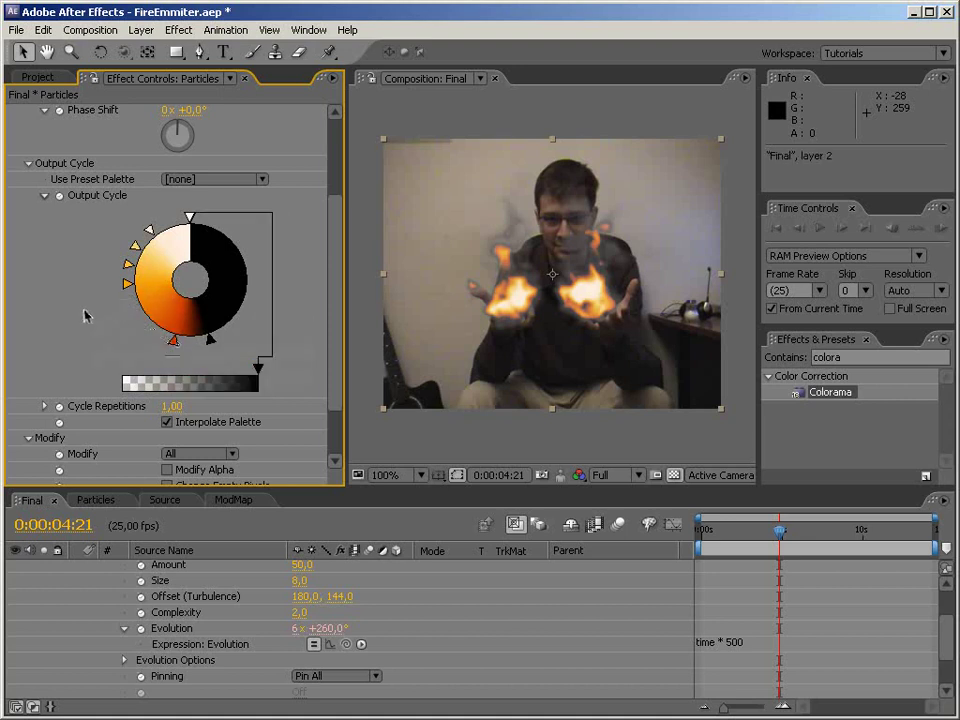
{"action": "left_click_drag", "start_coordinate": [128, 264], "coordinate": [88, 230]}
{"action": "left_click", "coordinate": [127, 290]}
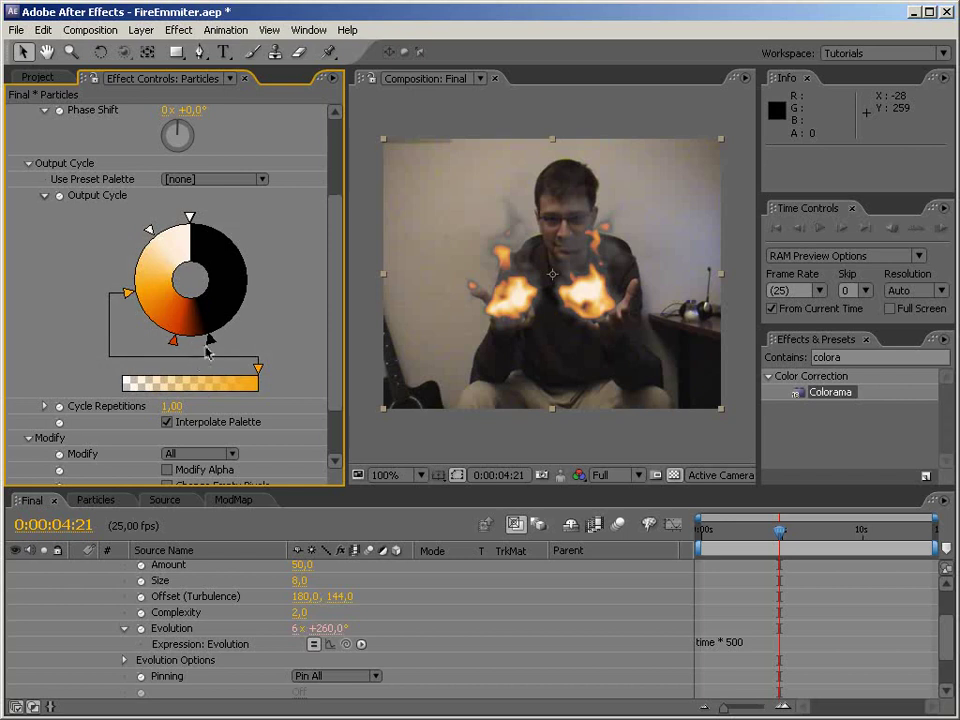
{"action": "mouse_move", "coordinate": [204, 342]}
{"action": "left_mouse_down"}
{"action": "mouse_move", "coordinate": [259, 318]}
{"action": "mouse_move", "coordinate": [253, 327]}
{"action": "left_mouse_up"}
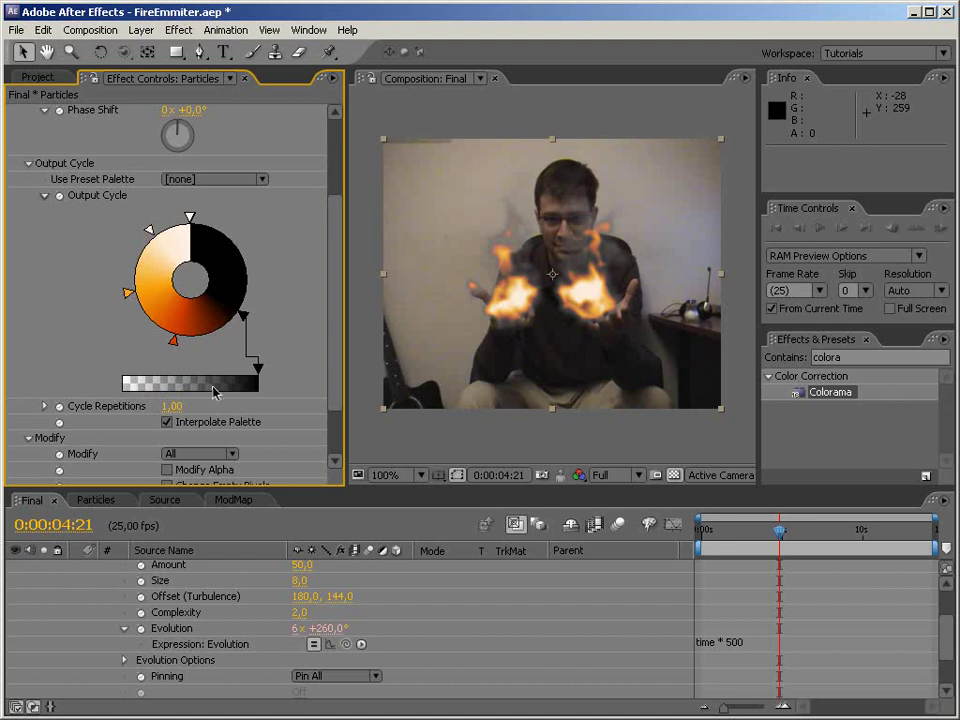
- Collapse the Colorama settings, find the Stylize Glow effect and apply it to the Particles layer
{"action": "left_click_drag", "start_coordinate": [334, 328], "coordinate": [332, 186]}
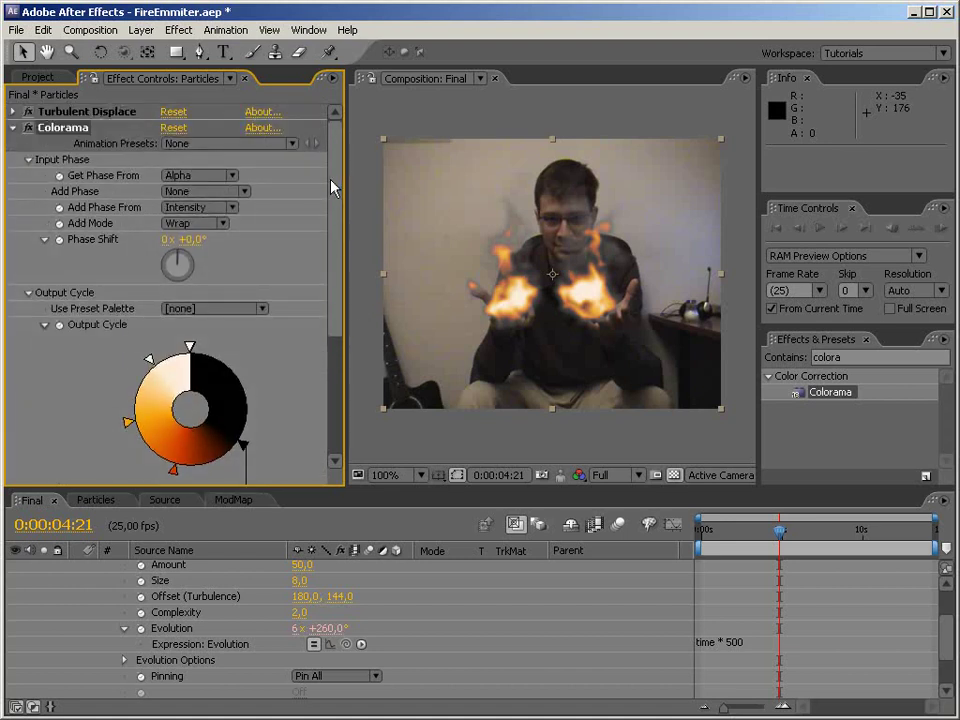
{"action": "left_click", "coordinate": [12, 127]}
{"action": "left_click", "coordinate": [100, 200]}
{"action": "left_click", "coordinate": [881, 363]}
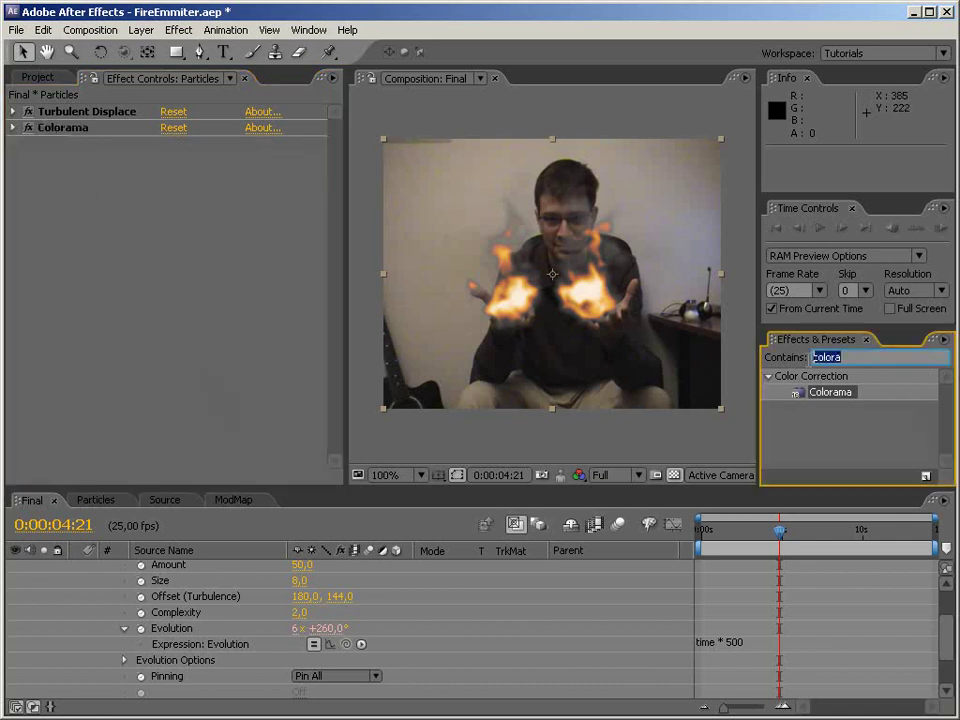
{"action": "type", "text": "glow"}
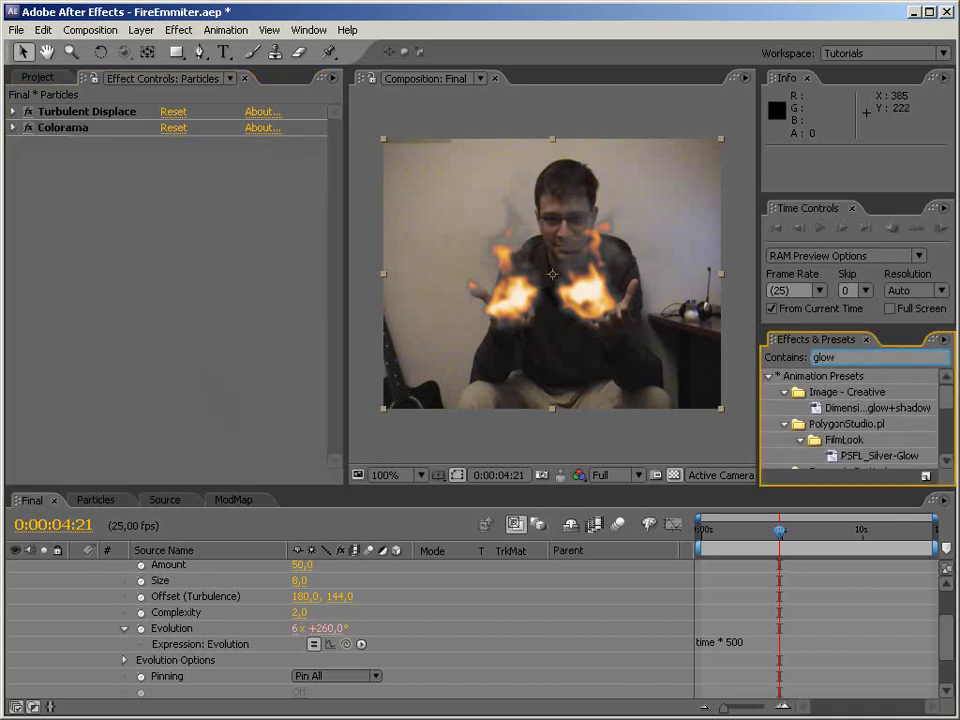
{"action": "left_click", "coordinate": [769, 378]}
{"action": "left_click_drag", "start_coordinate": [820, 408], "coordinate": [208, 306]}
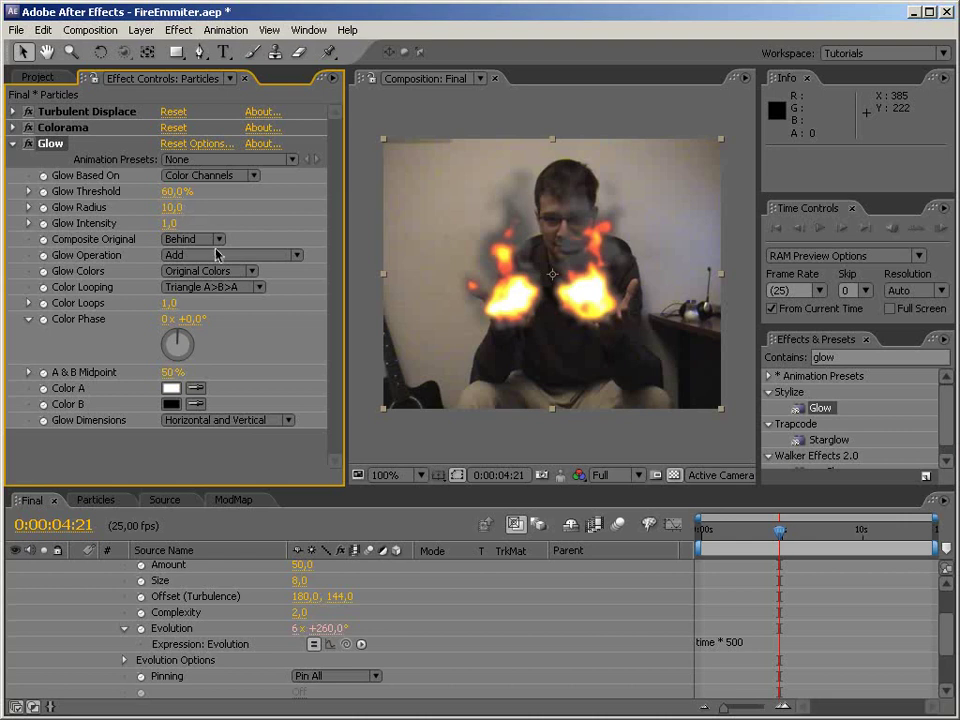
- Set the Glow effect's Color A to golden yellow, EEBC10
{"action": "left_click", "coordinate": [171, 389]}
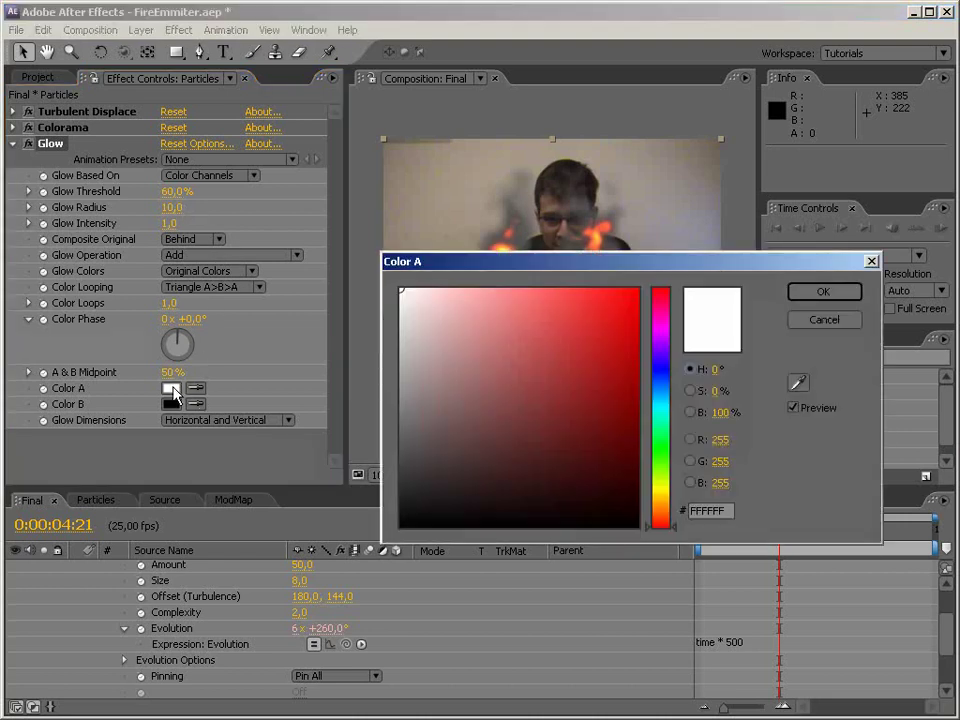
{"action": "left_click", "coordinate": [659, 489]}
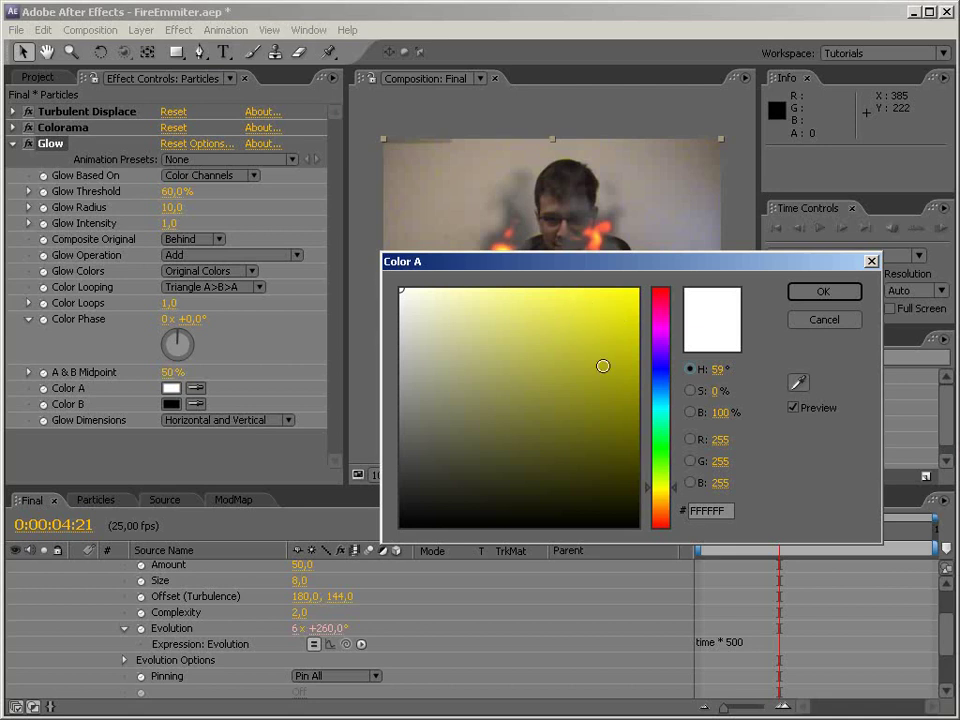
{"action": "left_click_drag", "start_coordinate": [657, 493], "coordinate": [662, 497]}
{"action": "left_click", "coordinate": [622, 304]}
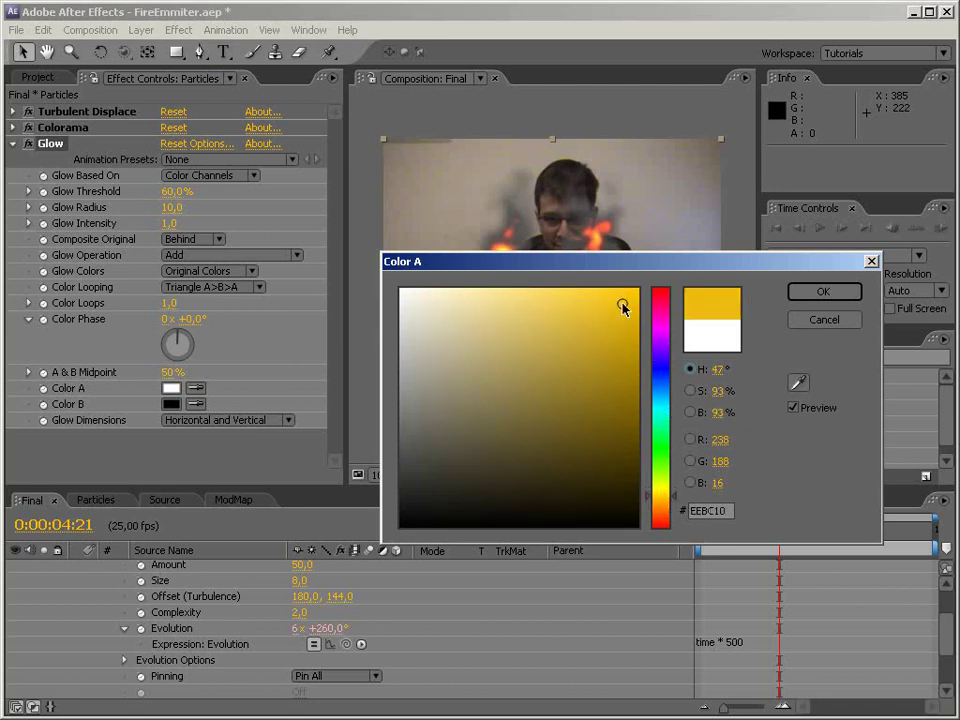
{"action": "left_click", "coordinate": [822, 291]}
- Set the Glow effect's Color B to red, E01717
{"action": "left_click", "coordinate": [171, 404]}
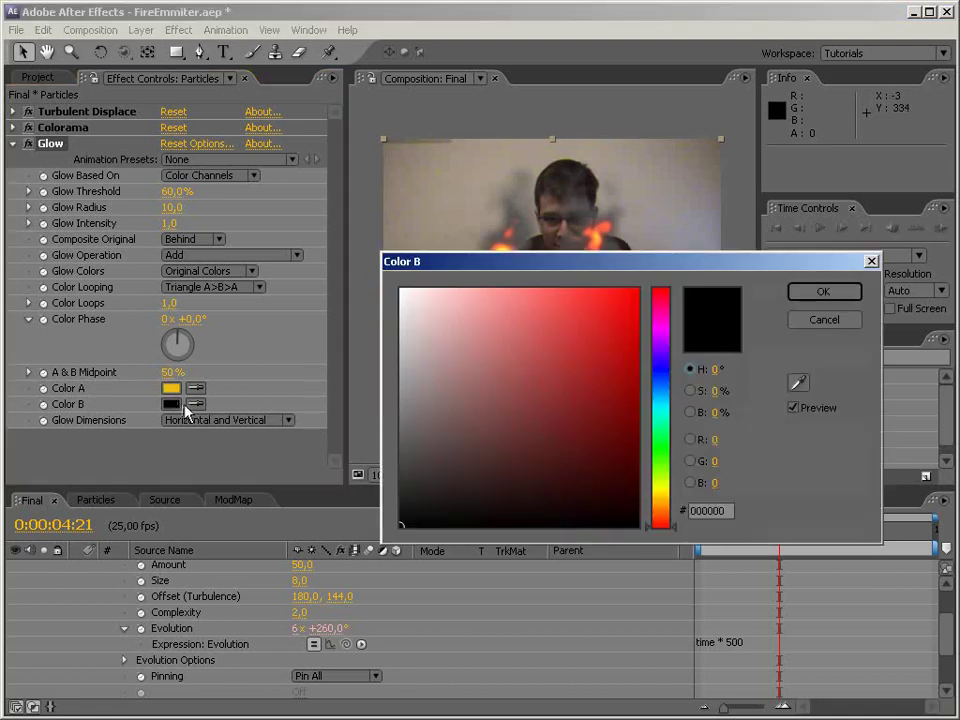
{"action": "left_click", "coordinate": [614, 317]}
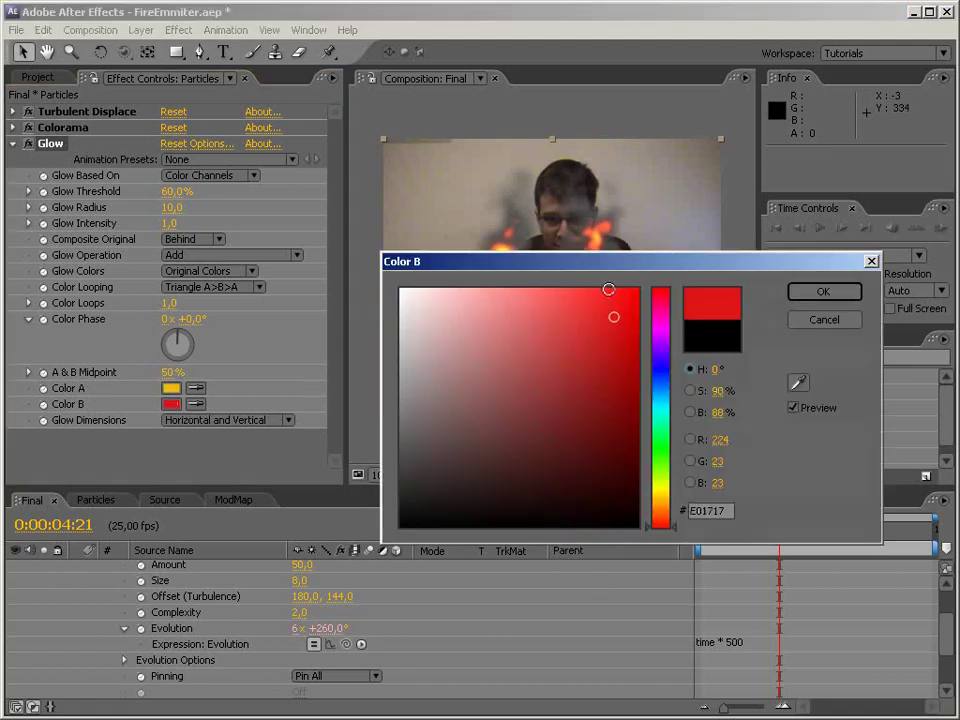
{"action": "left_click", "coordinate": [822, 291]}
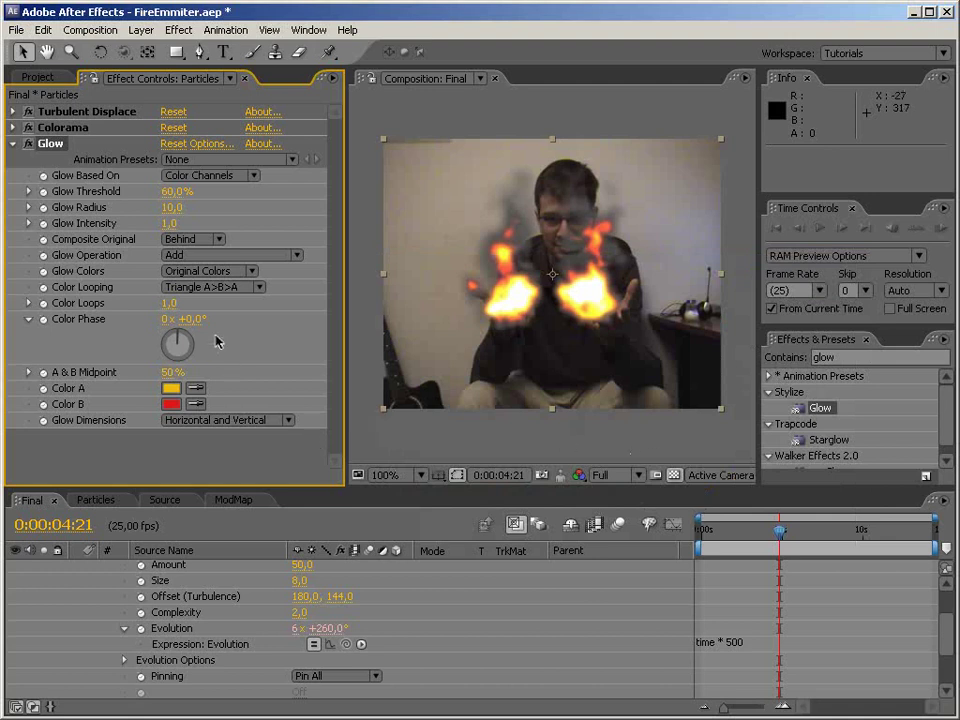
- Switch Glow Colors to A & B Colors and set the glow threshold to 51.8%, radius to 44 and intensity to 1.2
{"action": "left_click", "coordinate": [168, 272]}
{"action": "left_click", "coordinate": [222, 292]}
{"action": "left_click_drag", "start_coordinate": [175, 192], "coordinate": [237, 197]}
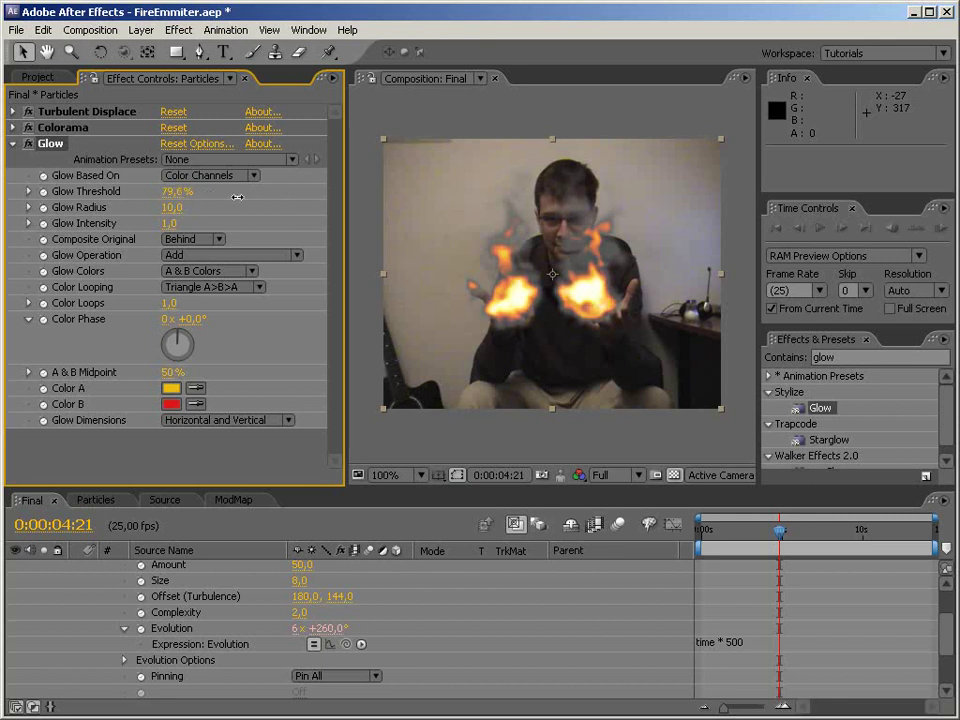
{"action": "left_click_drag", "start_coordinate": [167, 208], "coordinate": [100, 142]}
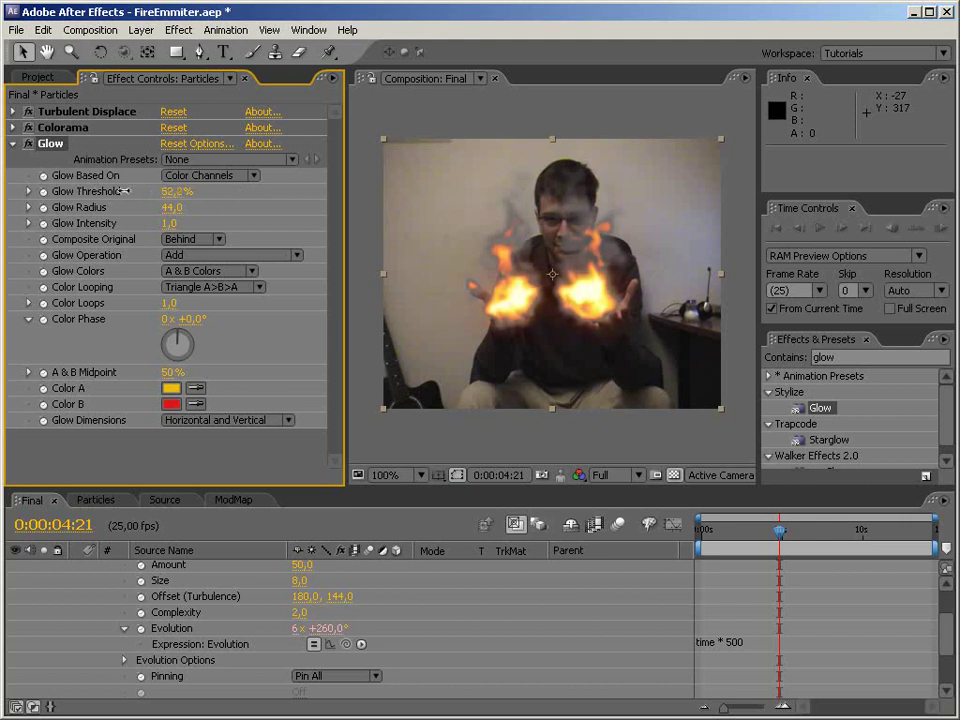
{"action": "left_click_drag", "start_coordinate": [168, 223], "coordinate": [209, 224]}
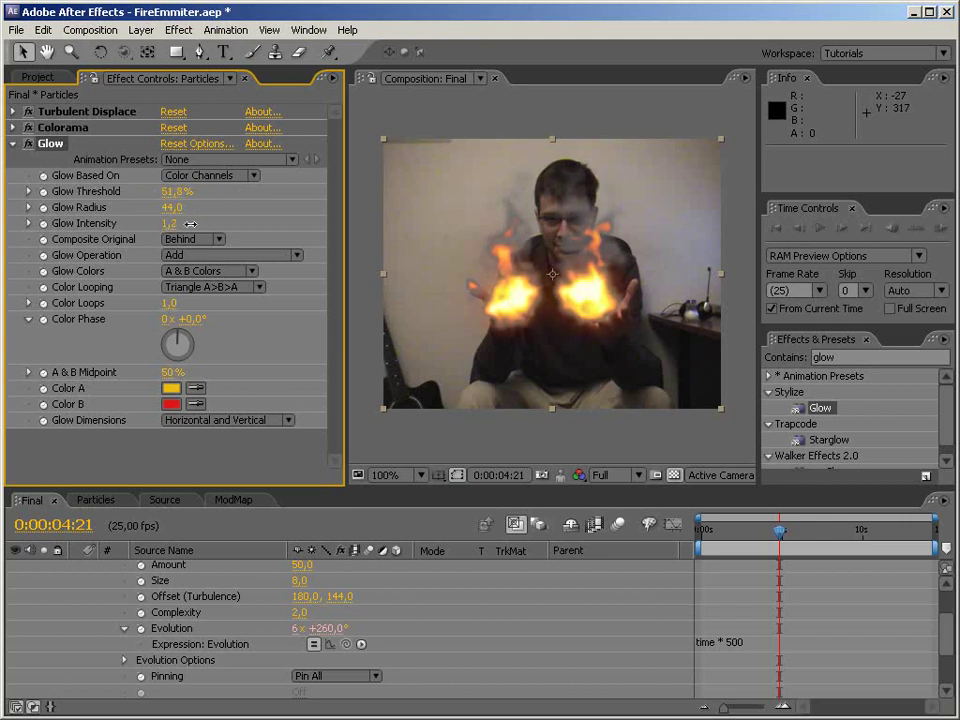
- Render a RAM preview of the Final composition starting from 0:00:01:19
{"action": "left_click_drag", "start_coordinate": [753, 540], "coordinate": [729, 532]}
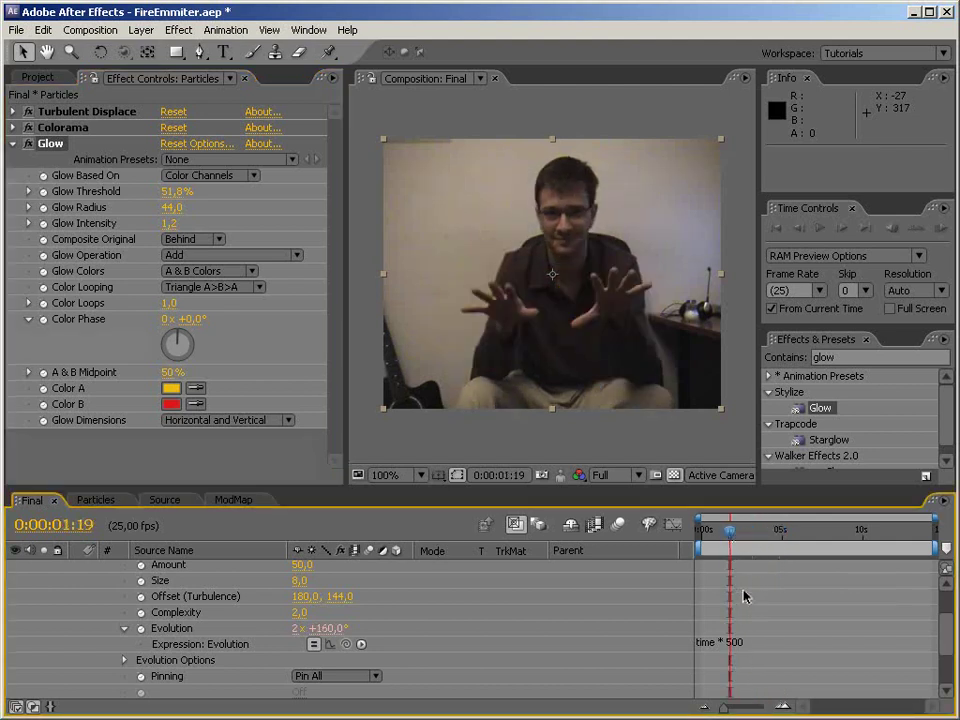
{"action": "key", "text": "KP_0"}
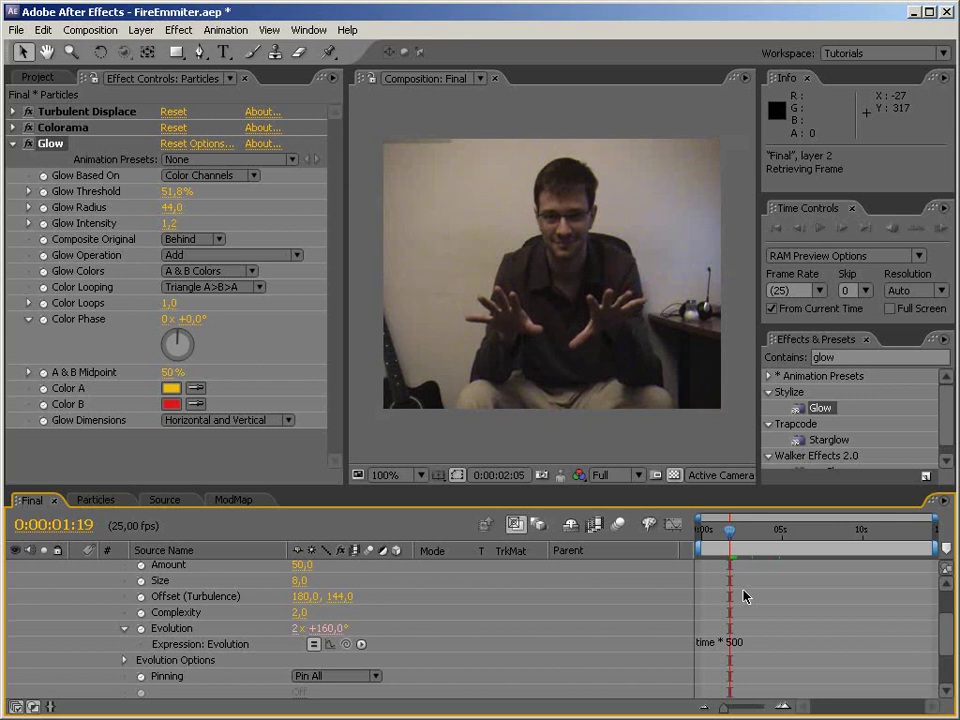